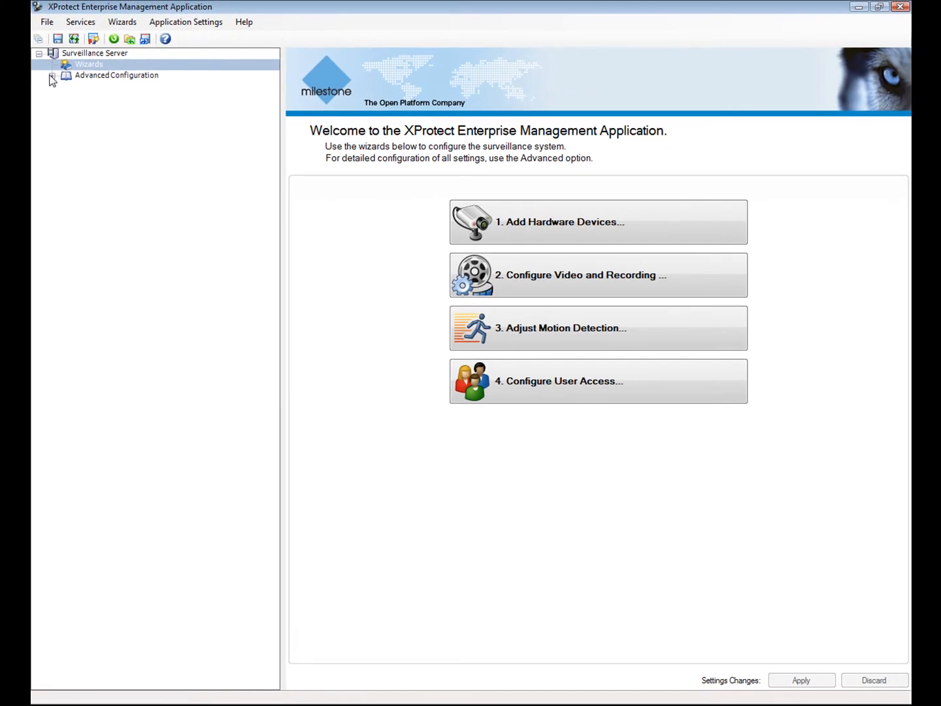
Look over the advanced configuration overview, then return to the wizards welcome page.
left_click(52, 76)
left_click(74, 78)
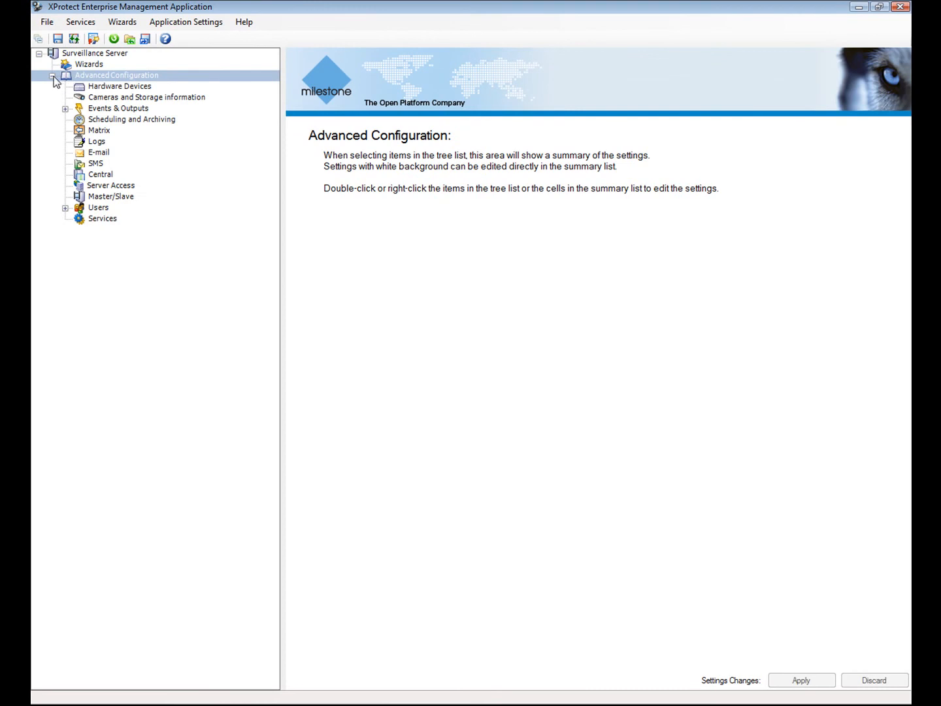
left_click(52, 75)
left_click(81, 67)
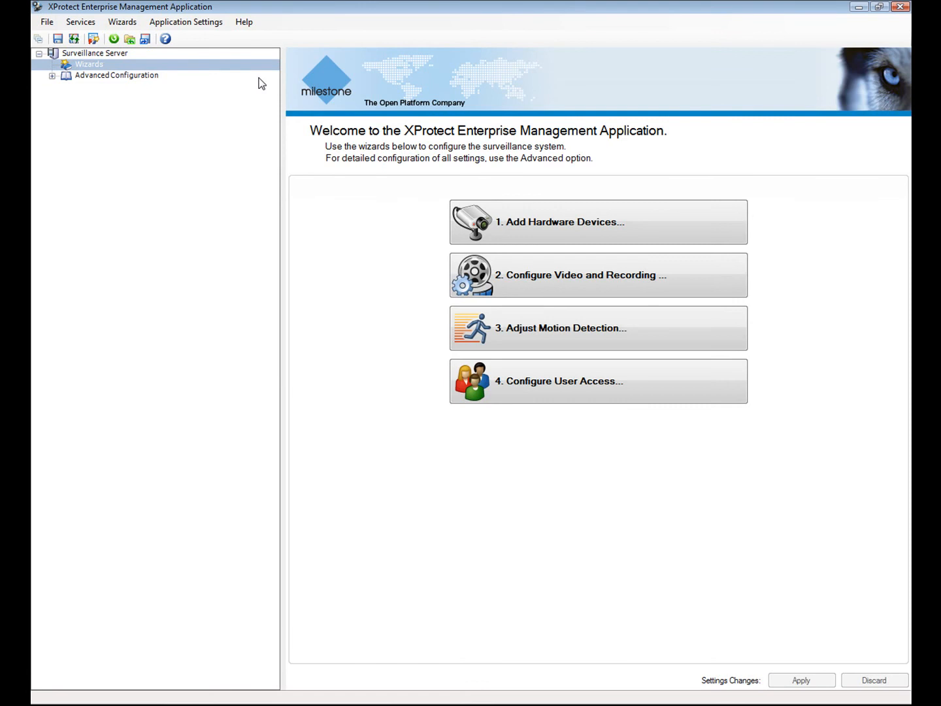
Import the 14 licence keys from Device Licence Key.dlk on drive H:.
left_click(468, 227)
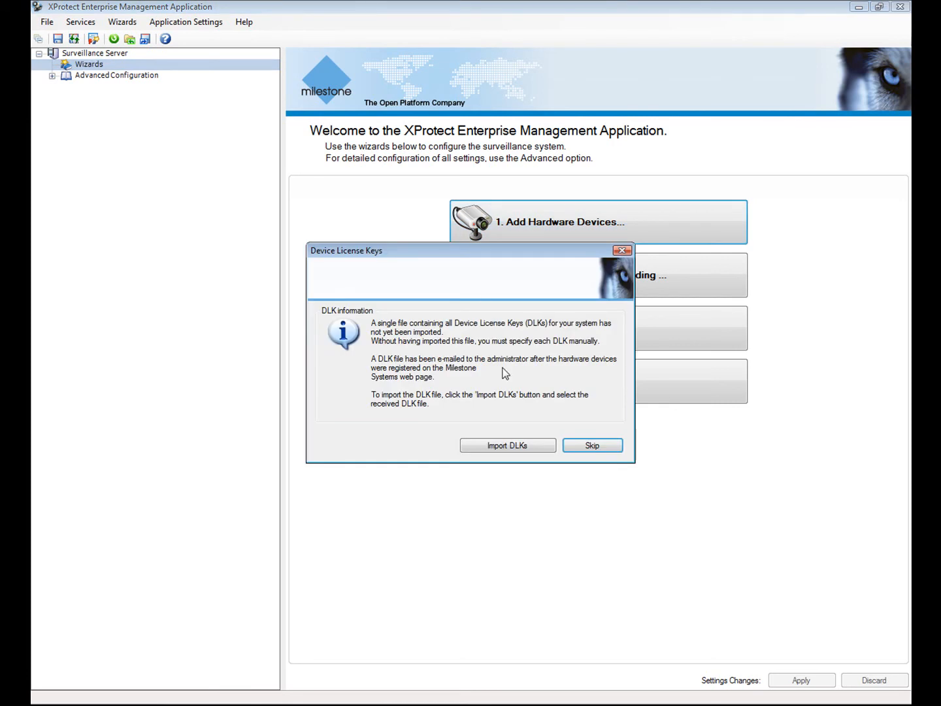
left_click(509, 434)
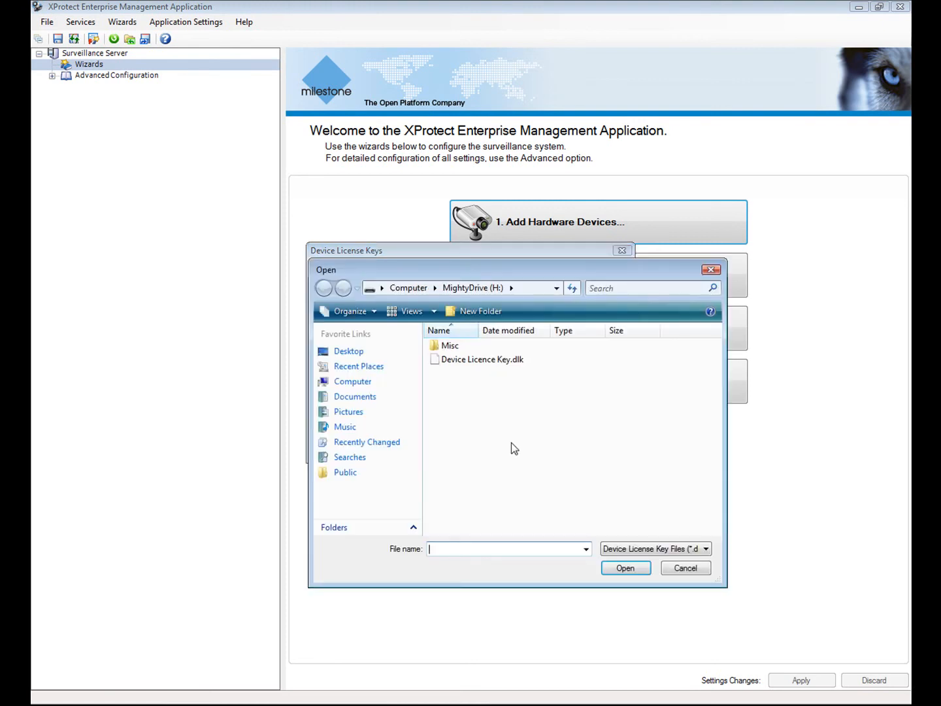
left_click(477, 369)
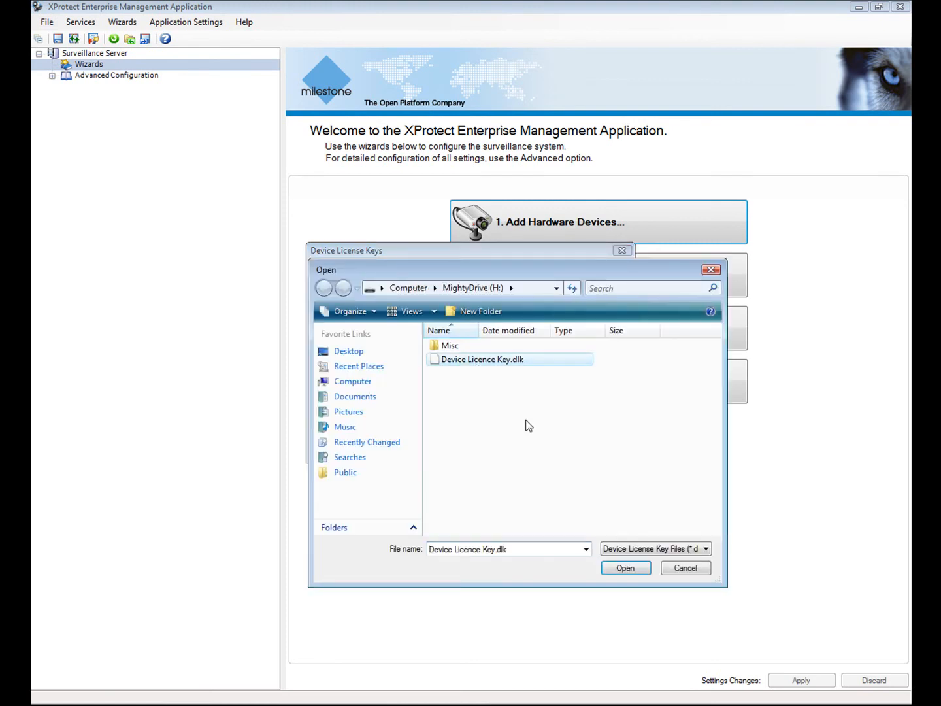
left_click(639, 570)
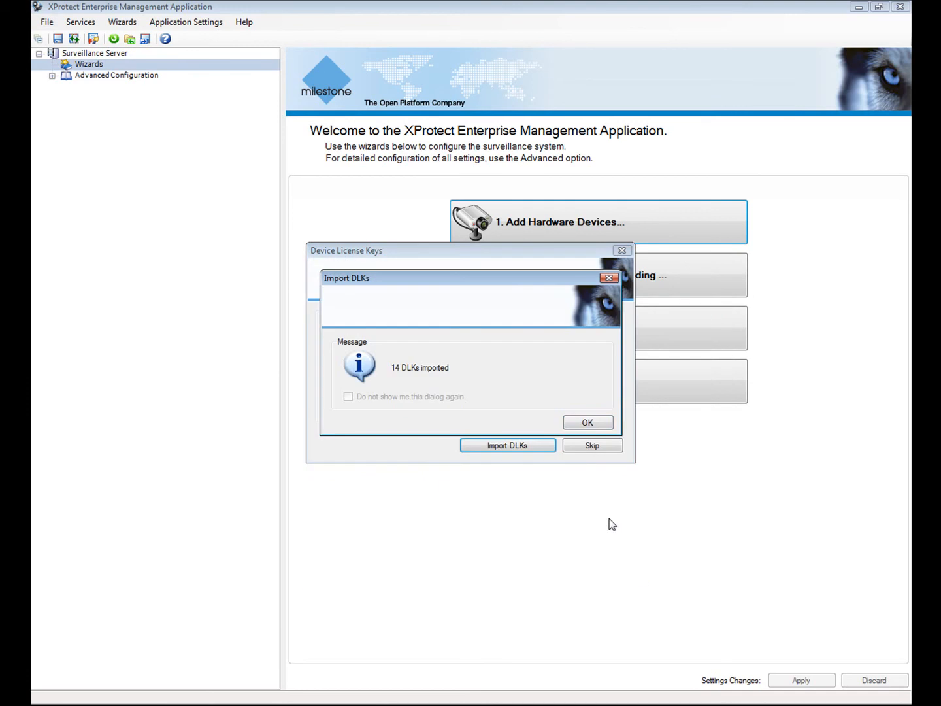
left_click(588, 422)
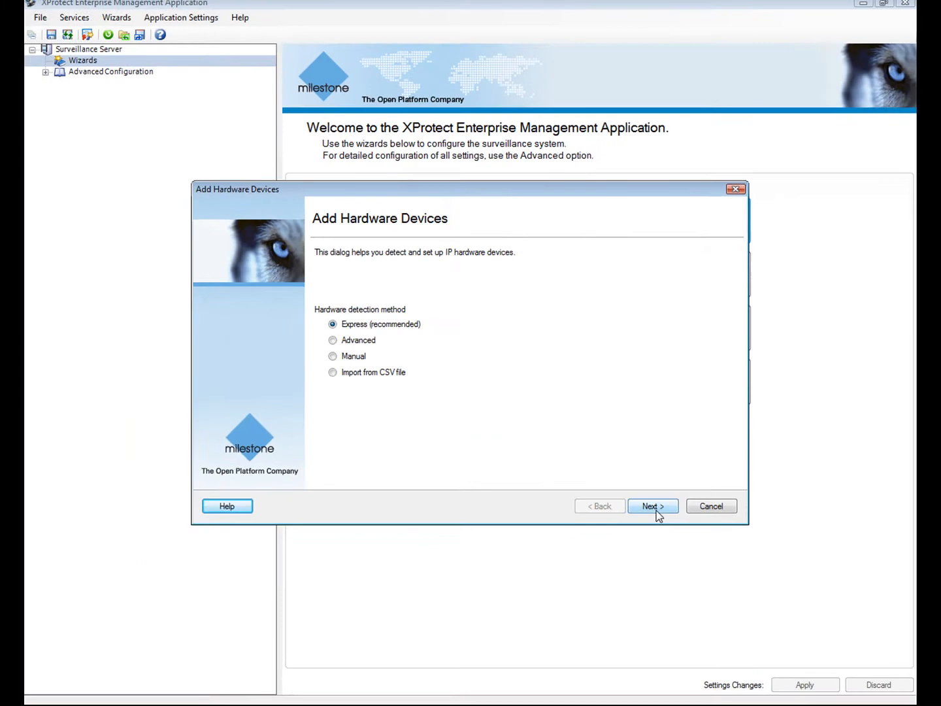
Run Express detection, which finds 10 devices, and continue to device naming.
left_click(755, 600)
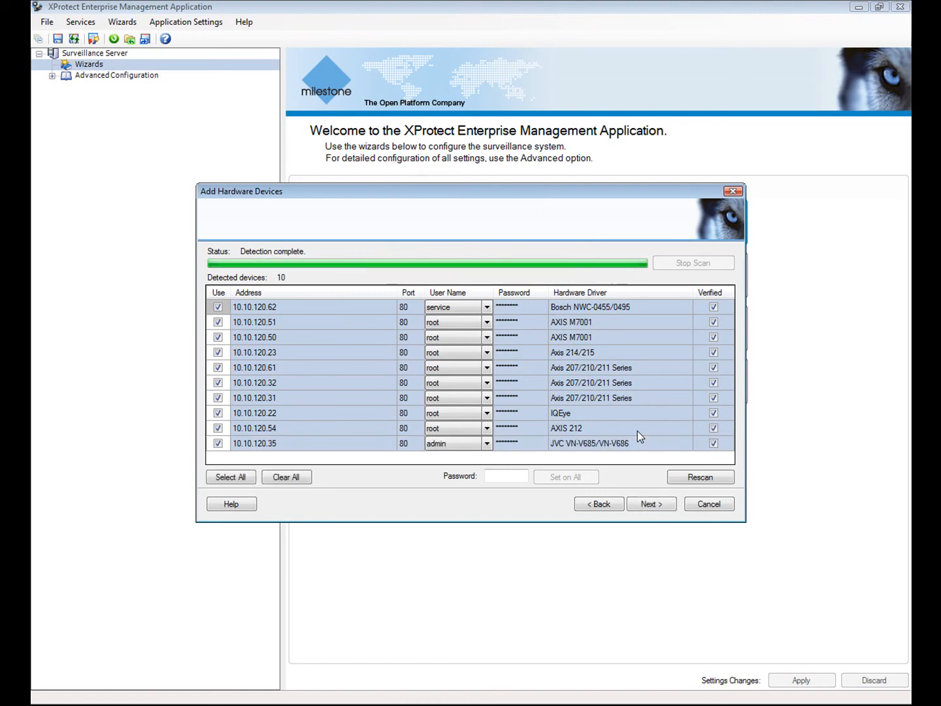
left_click(662, 503)
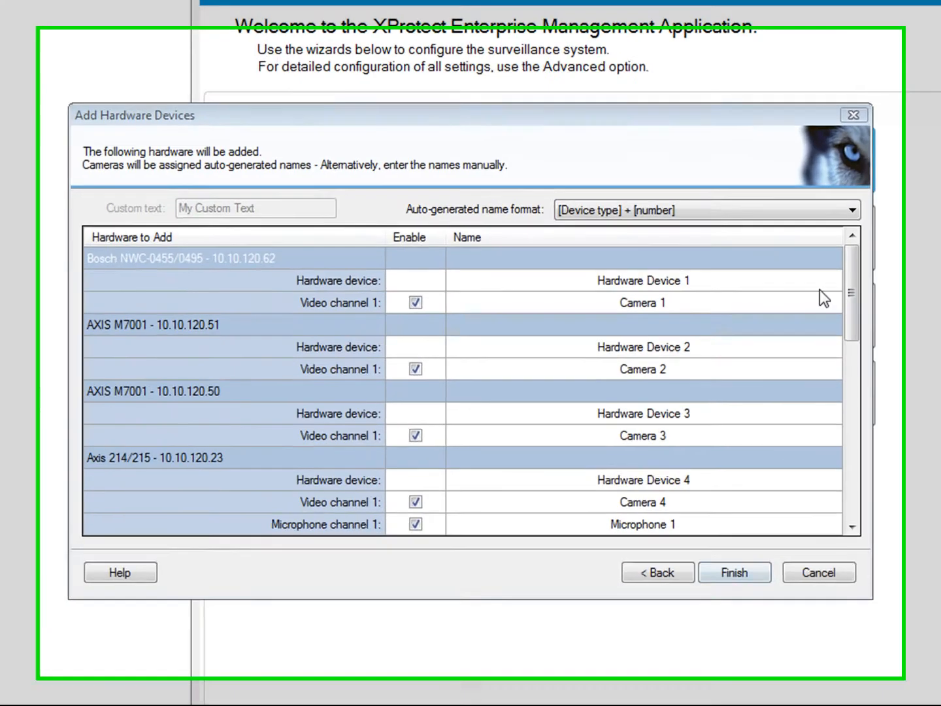
Name devices as '[Custom text] - [Device type] + [number]' with custom text 'Milestone', then finish.
left_click(852, 209)
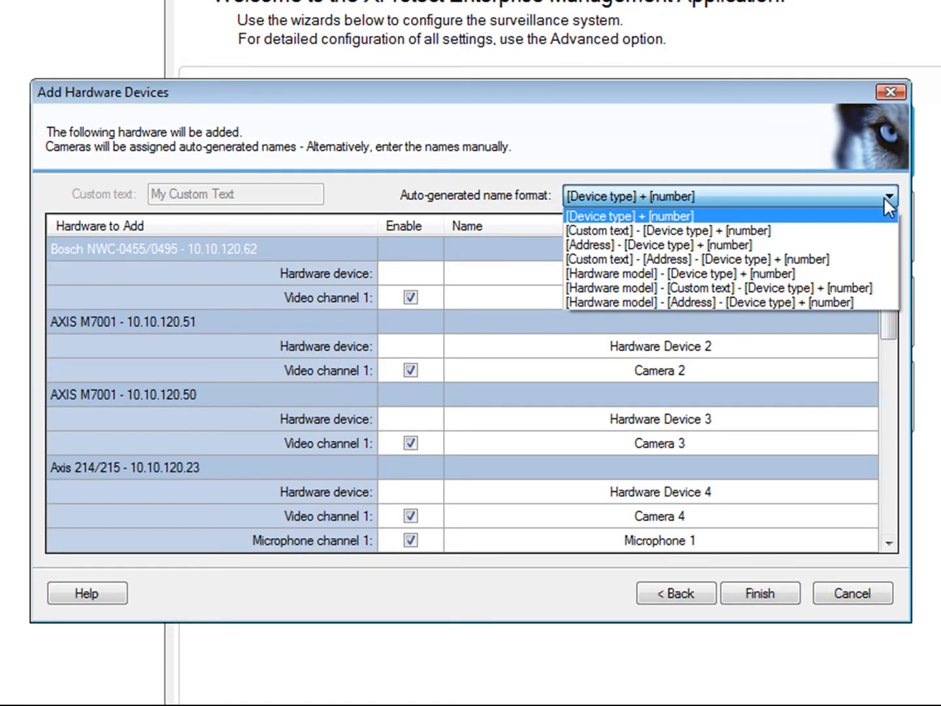
left_click(842, 230)
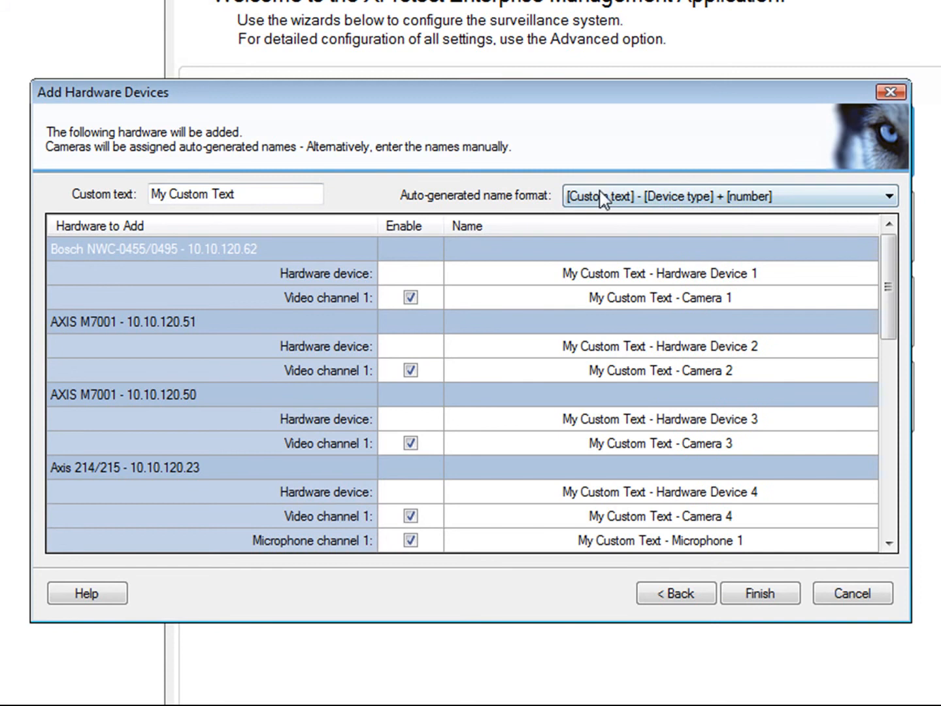
left_click(244, 192)
left_click_drag(244, 194, 151, 197)
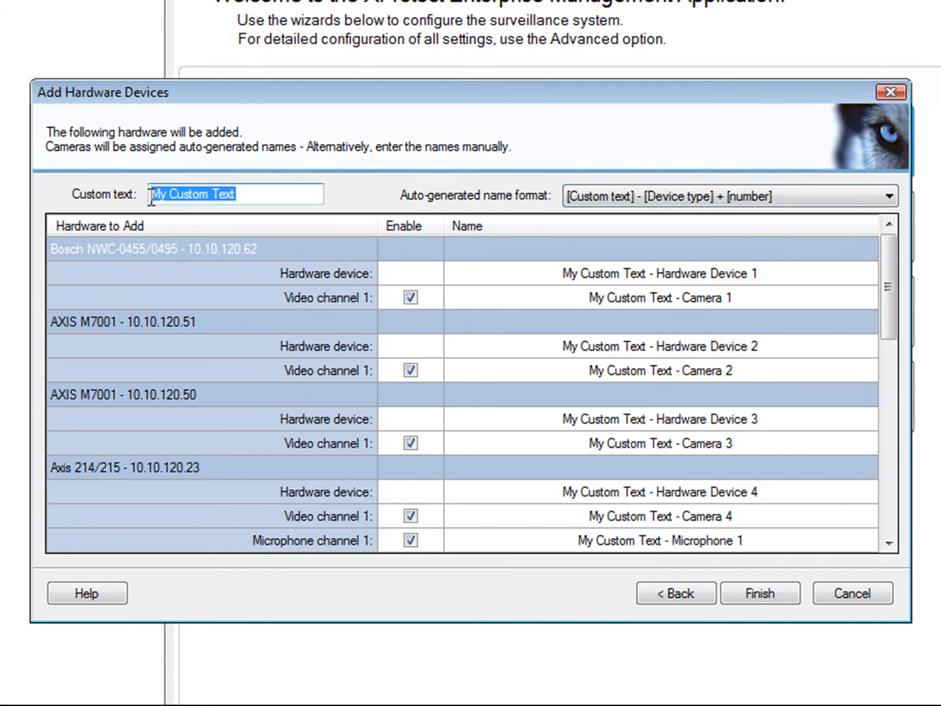
type("Mileston")
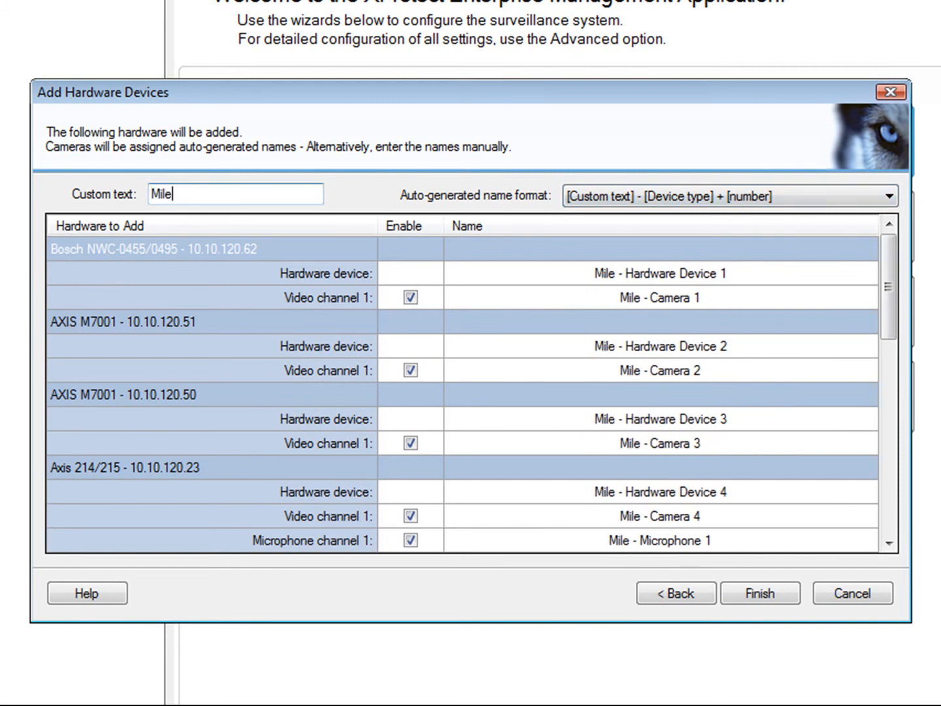
type("e")
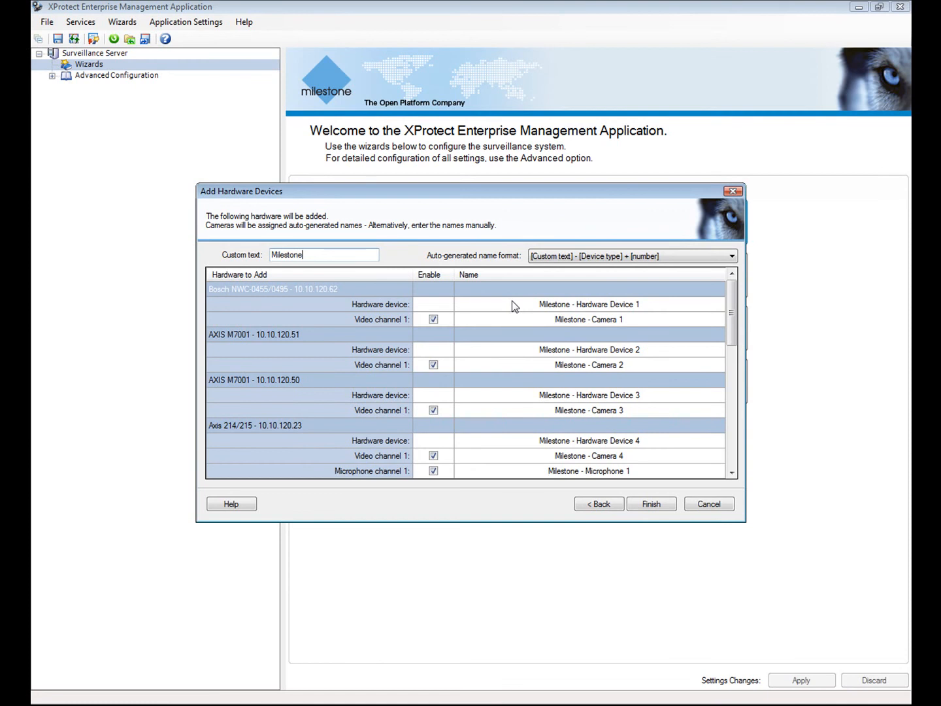
left_click(650, 502)
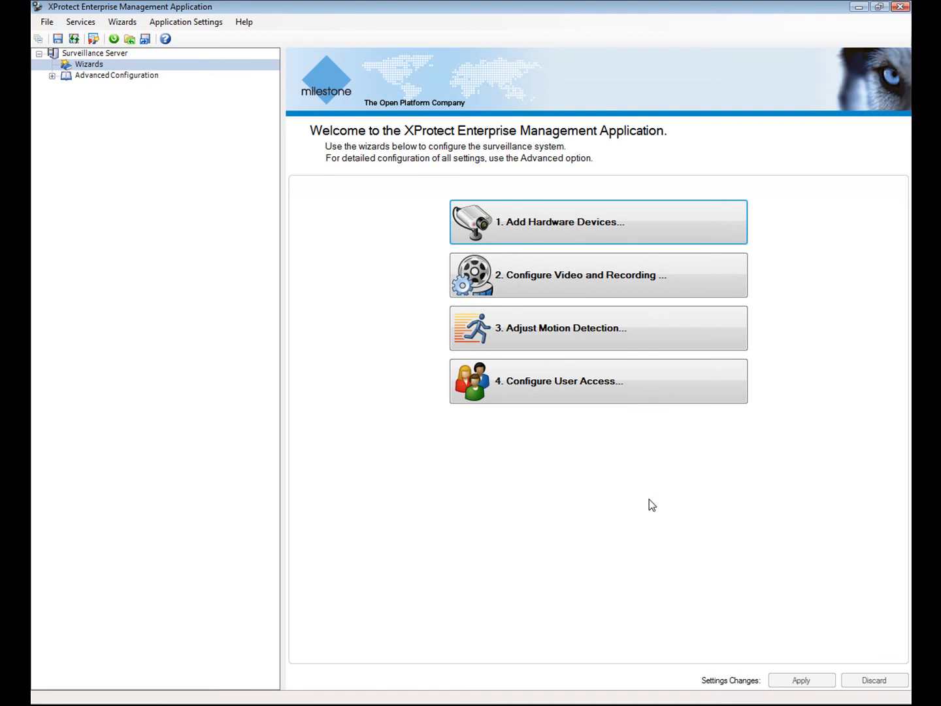
Launch the 2. Configure Video and Recording wizard.
left_click(501, 276)
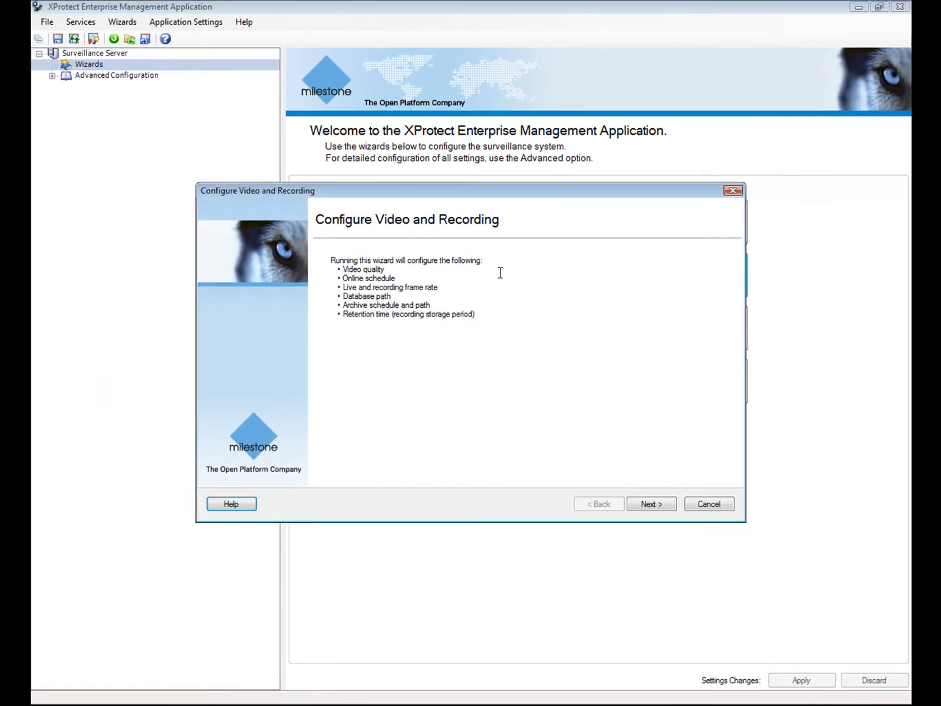
Preview Milestone - Camera 4 in its settings dialog, then advance to the Online Schedule page.
left_click(656, 503)
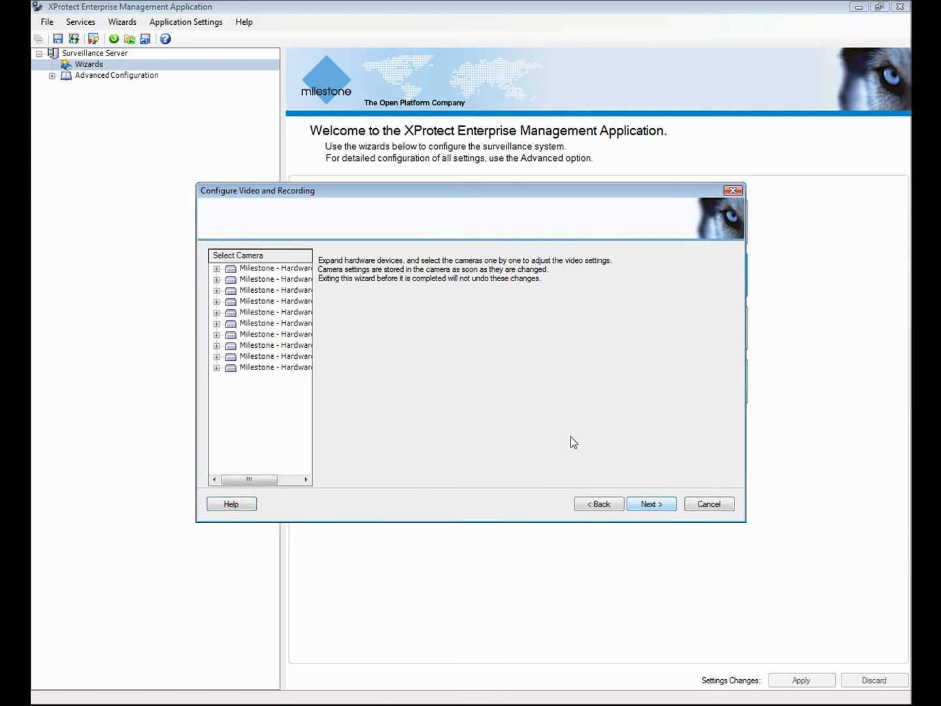
left_click(217, 301)
left_click(261, 312)
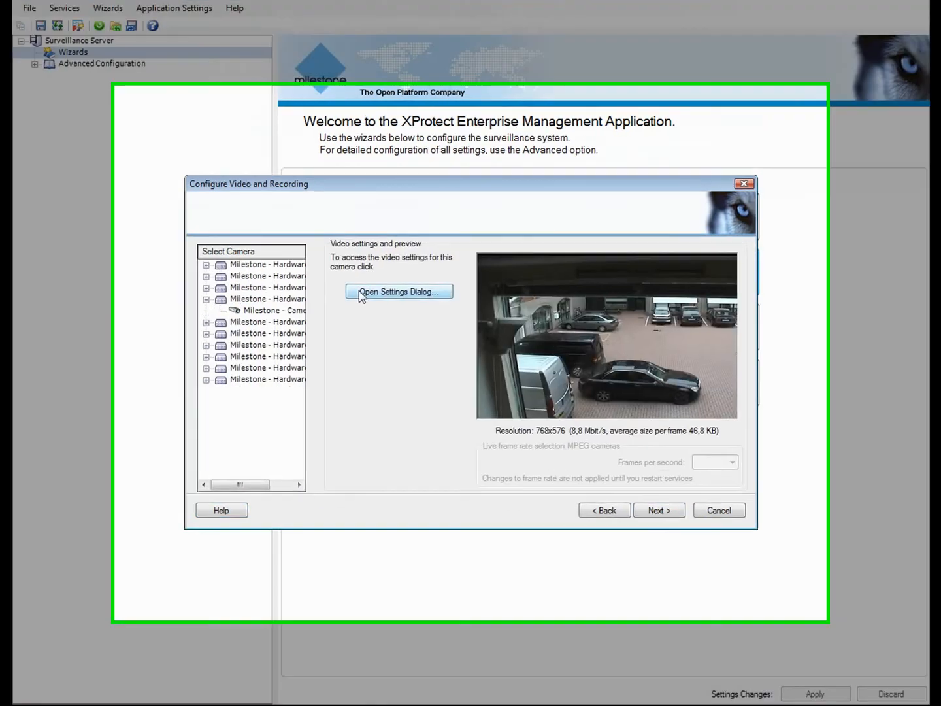
left_click(363, 293)
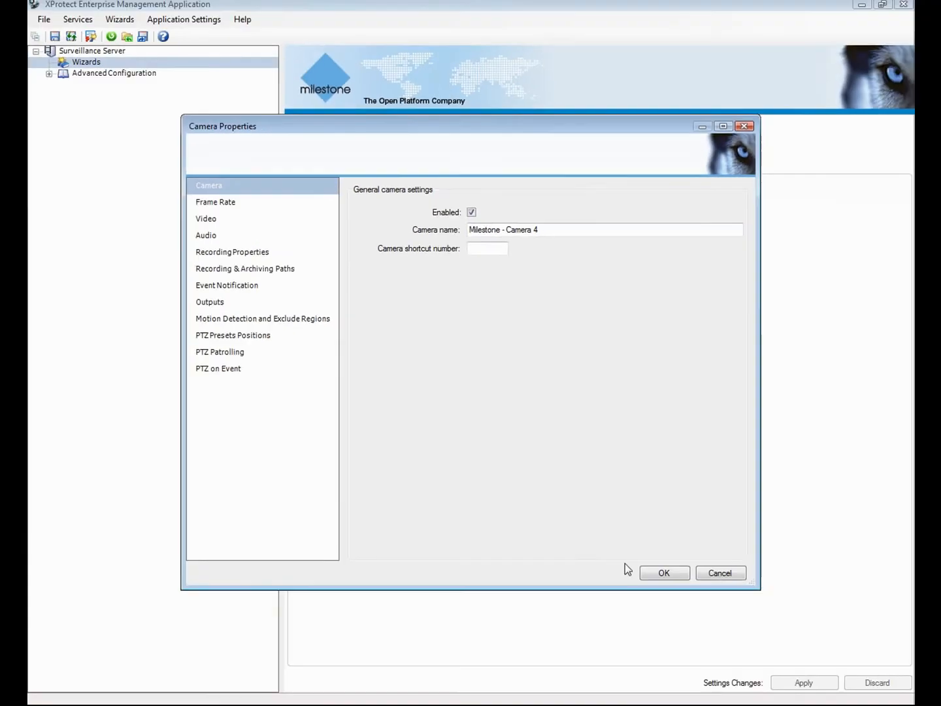
left_click(731, 650)
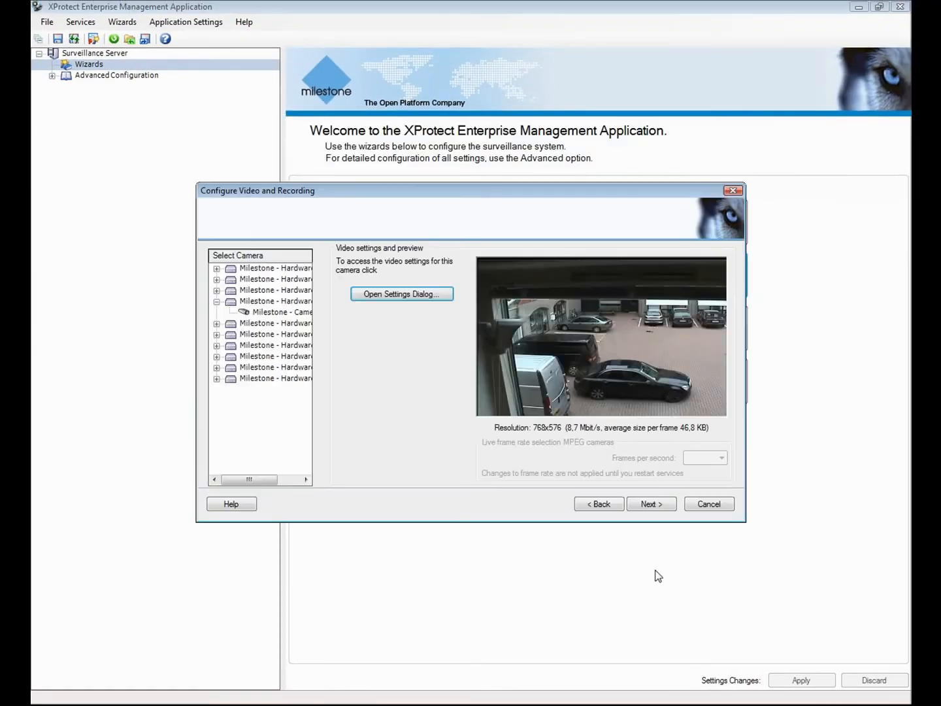
left_click(653, 506)
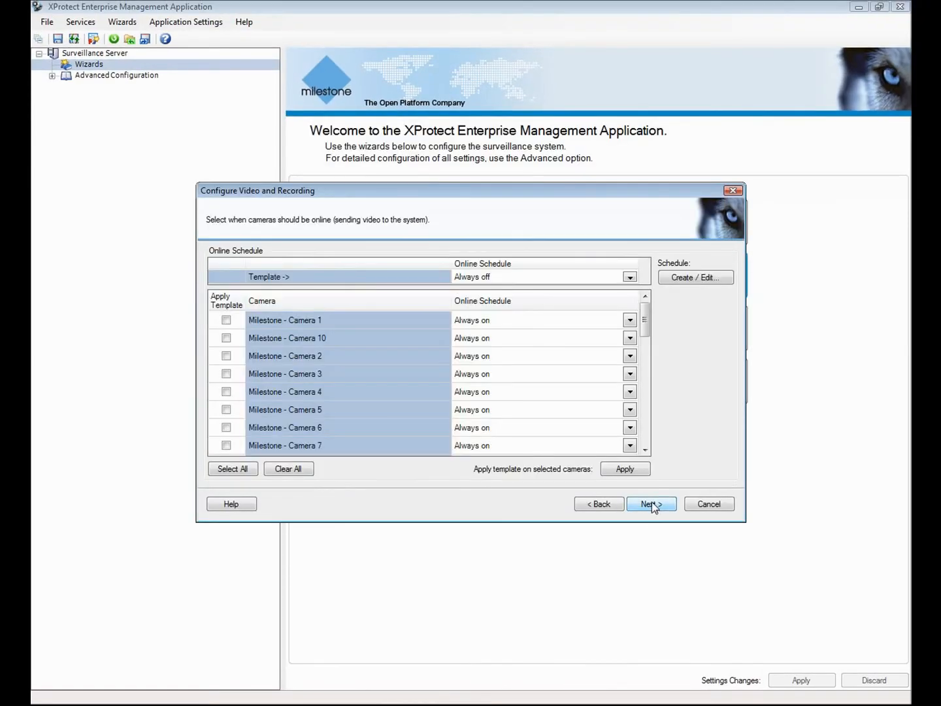
Create a new schedule profile named 'Business Hours'.
left_click(686, 280)
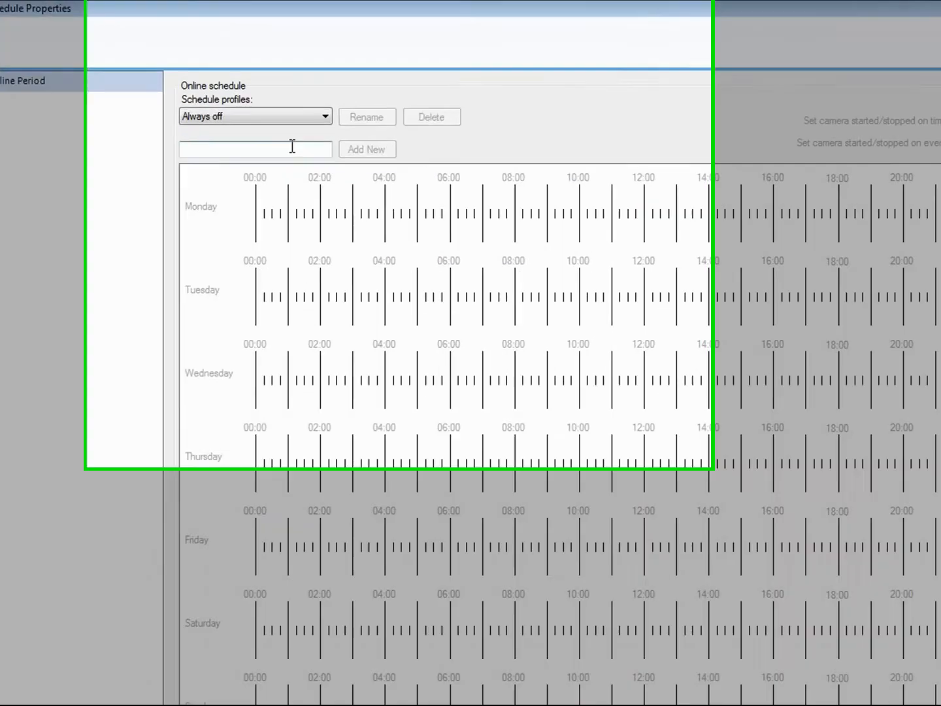
left_click(292, 148)
type("Business H")
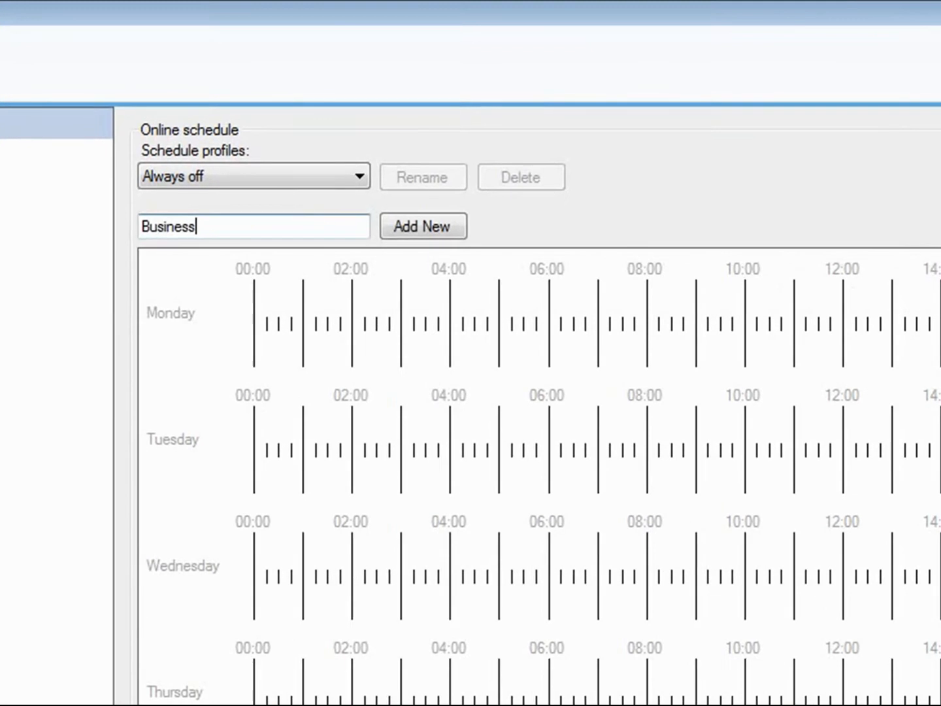
type("ours")
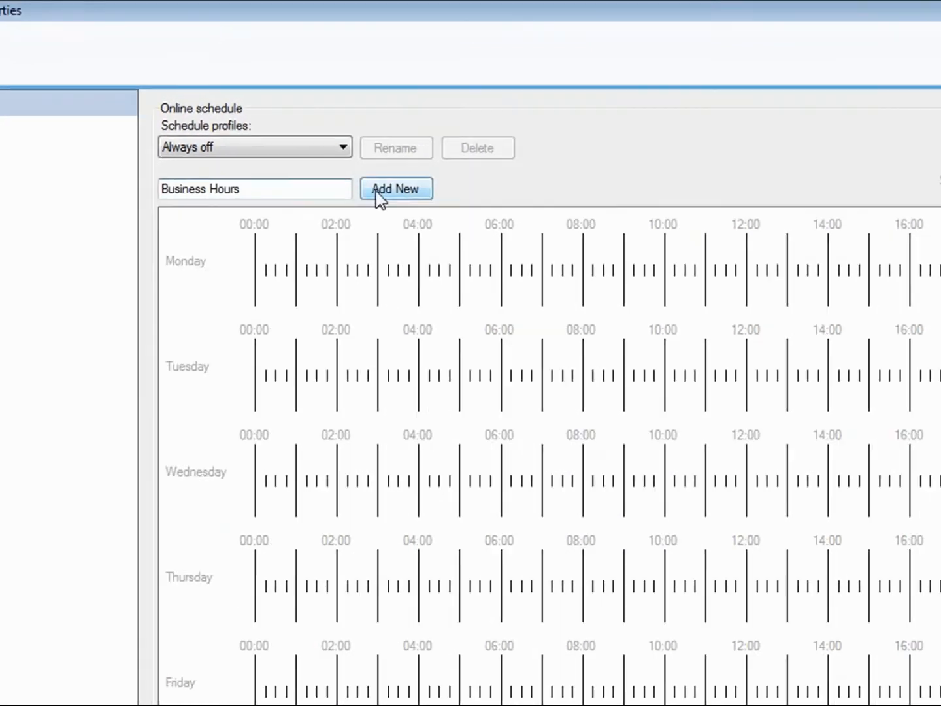
left_click(376, 189)
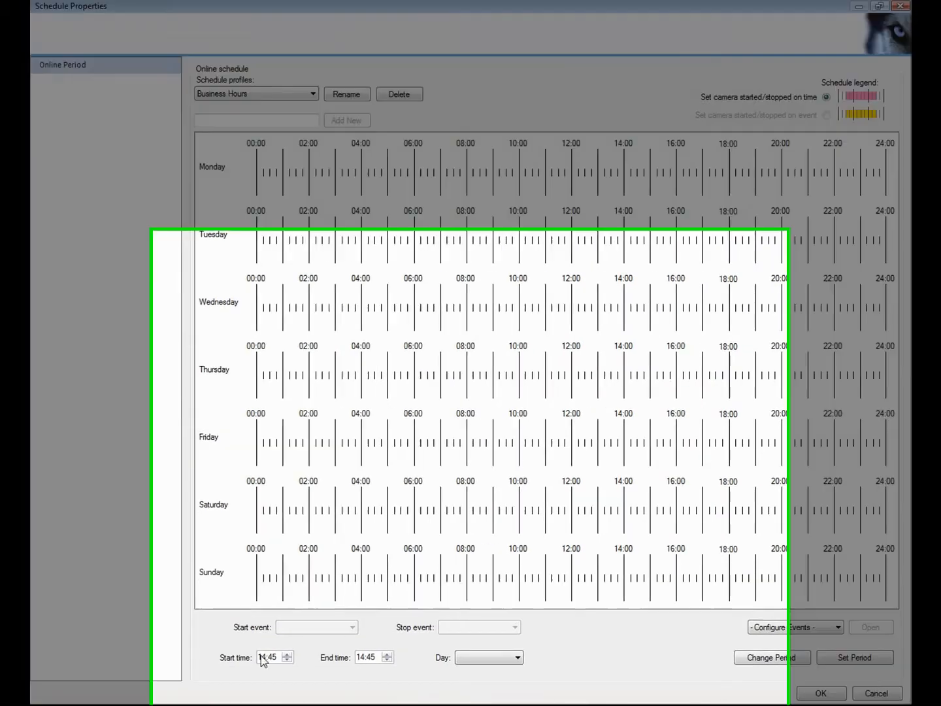
Mark weekdays online from 08:00 to 17:00 in the Business Hours profile.
left_click(262, 657)
type("08")
left_click(273, 657)
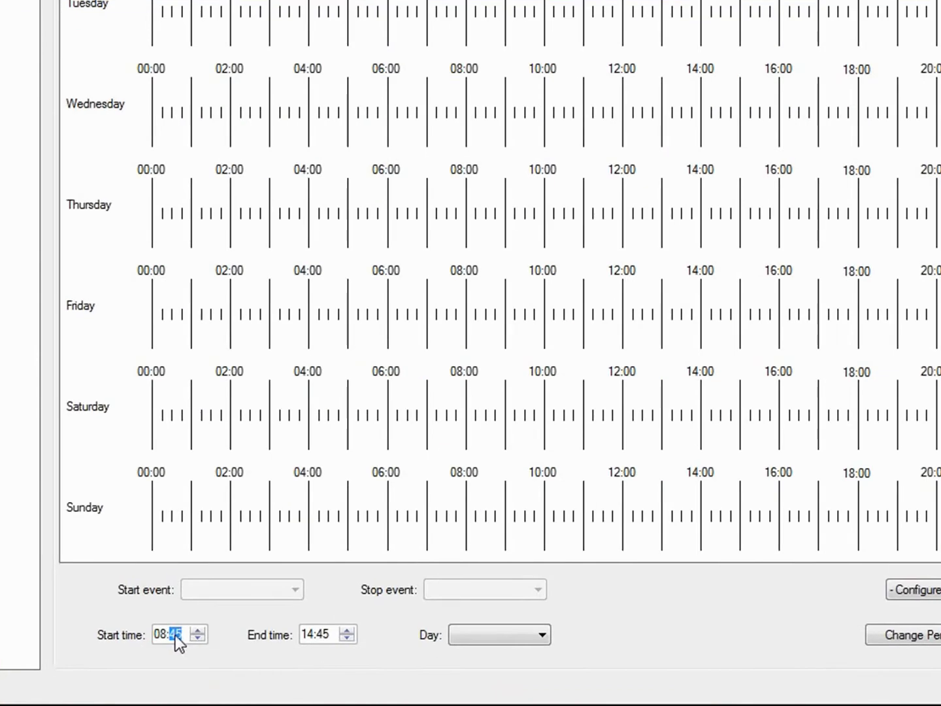
type("00")
left_click(307, 633)
type("17")
left_click(542, 634)
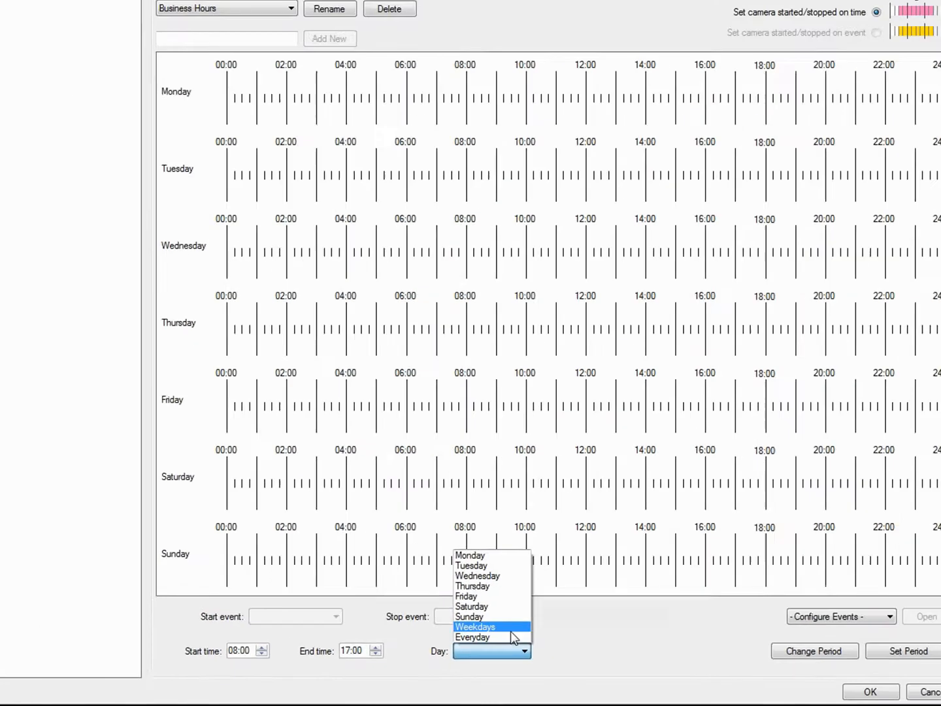
left_click(513, 629)
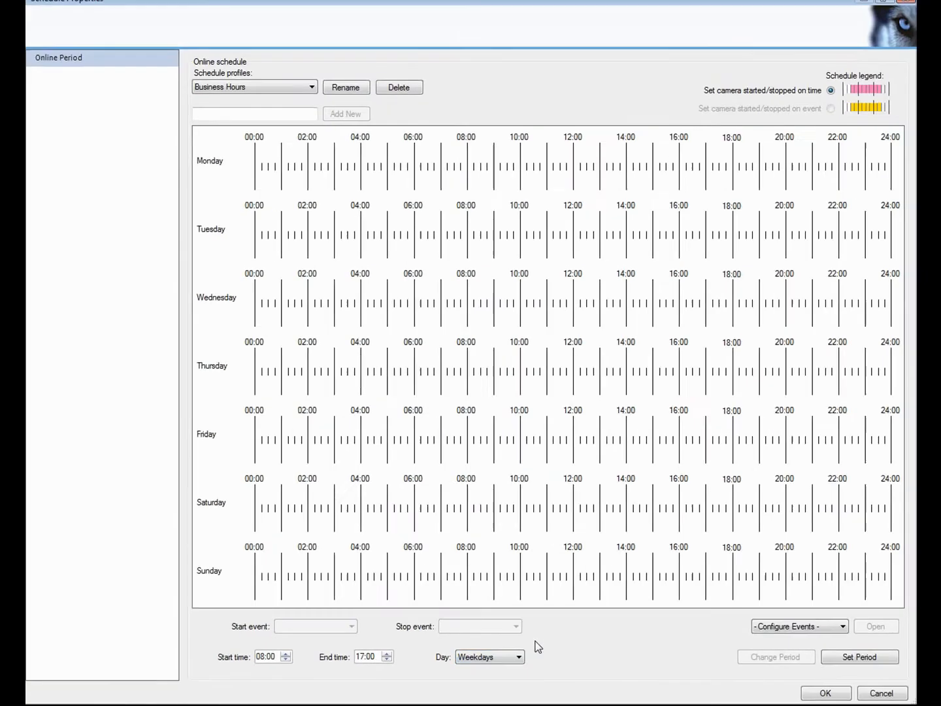
left_click(894, 650)
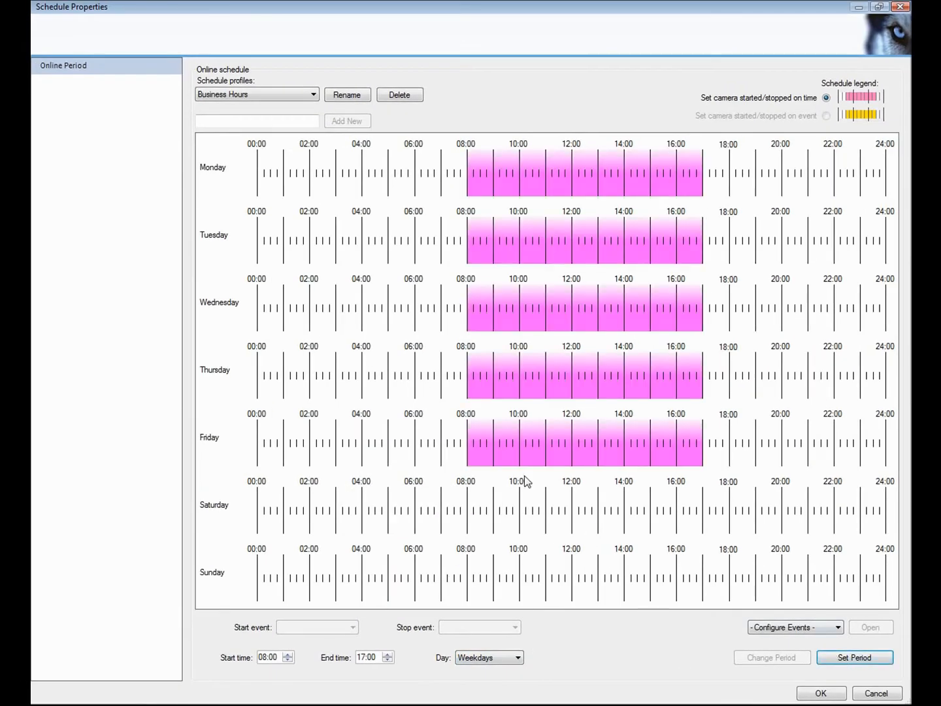
Add Saturday 09:00–12:50 and Sunday 10:00–15:00 online periods, and save the schedule.
left_click_drag(494, 509, 679, 511)
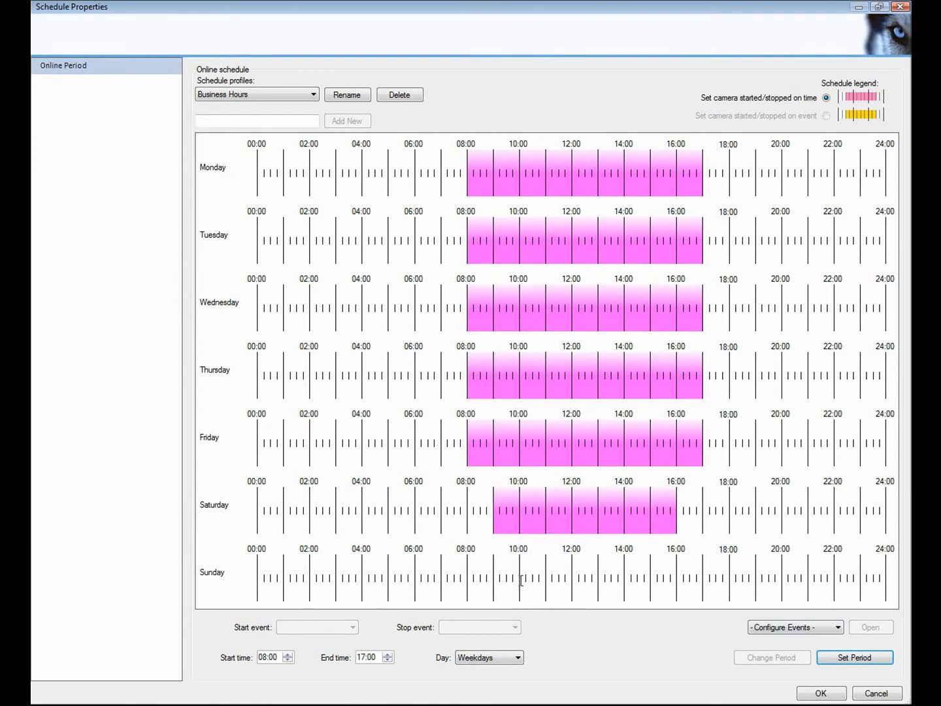
left_click_drag(522, 583, 650, 580)
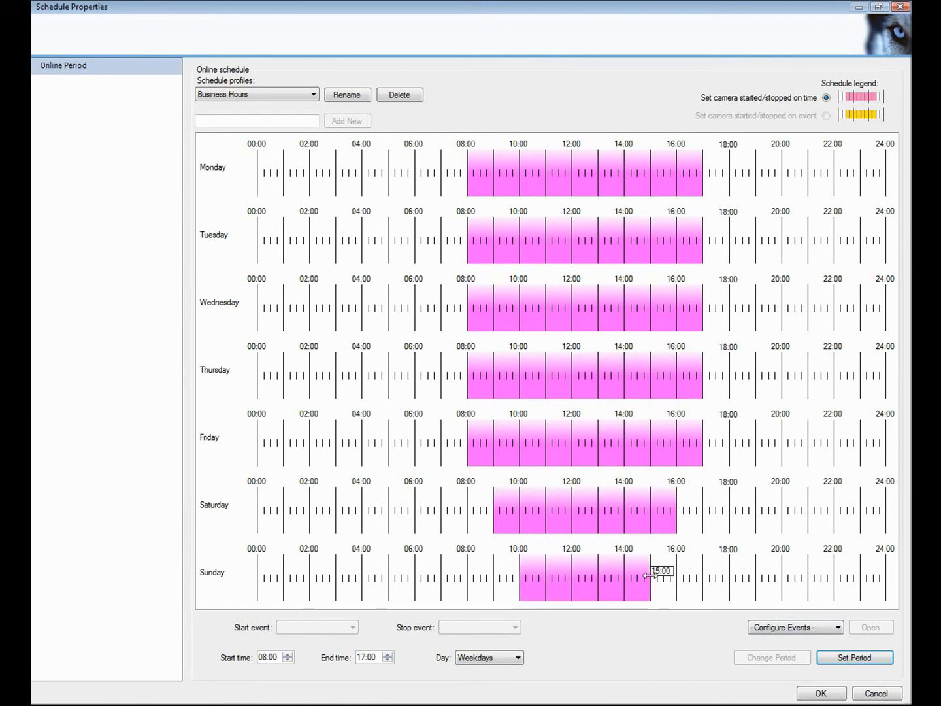
left_click(818, 694)
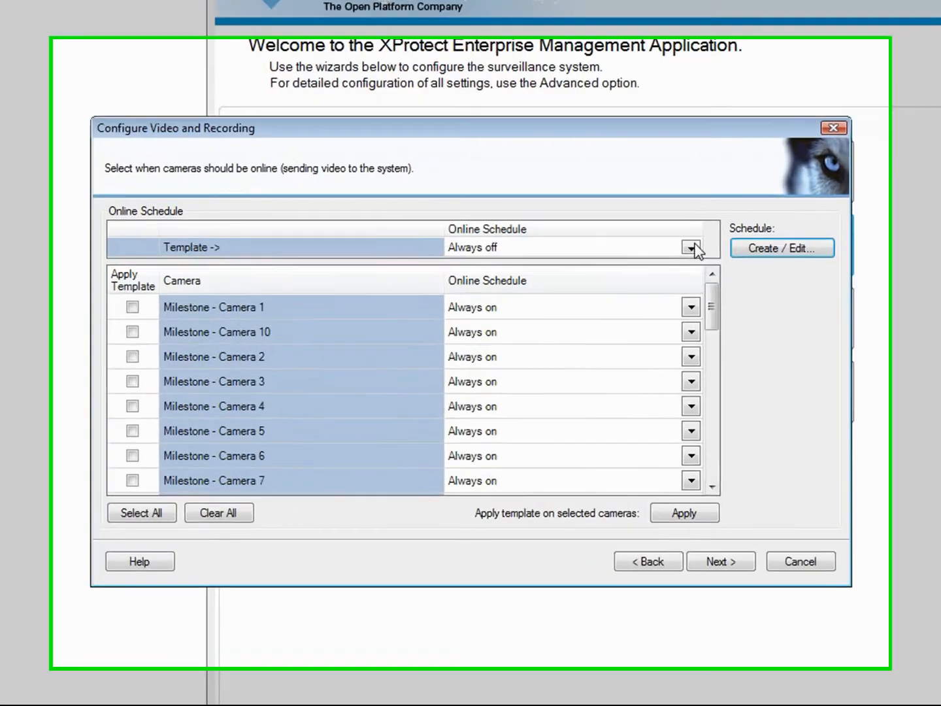
Apply the Business Hours template to Cameras 1, 2 and 3 and continue.
left_click(658, 262)
left_click(653, 298)
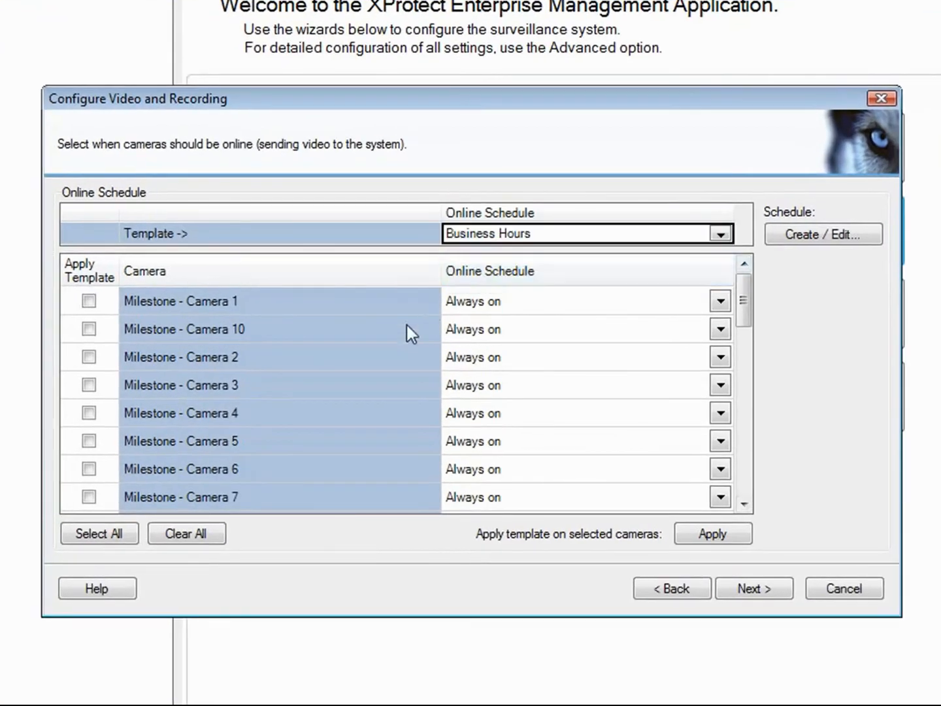
left_click(89, 301)
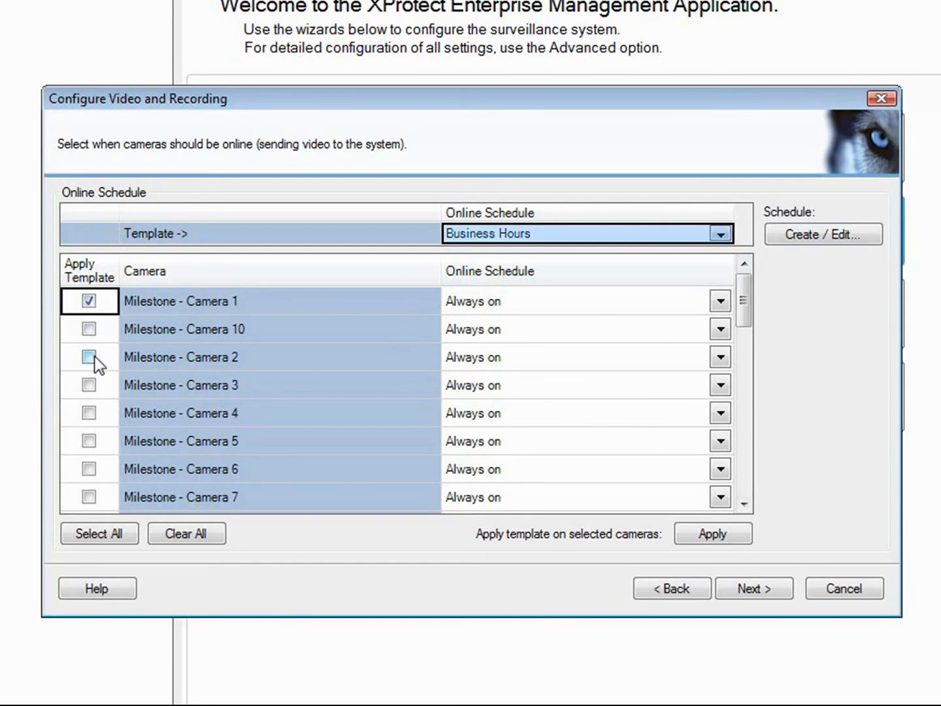
left_click(90, 356)
left_click(89, 386)
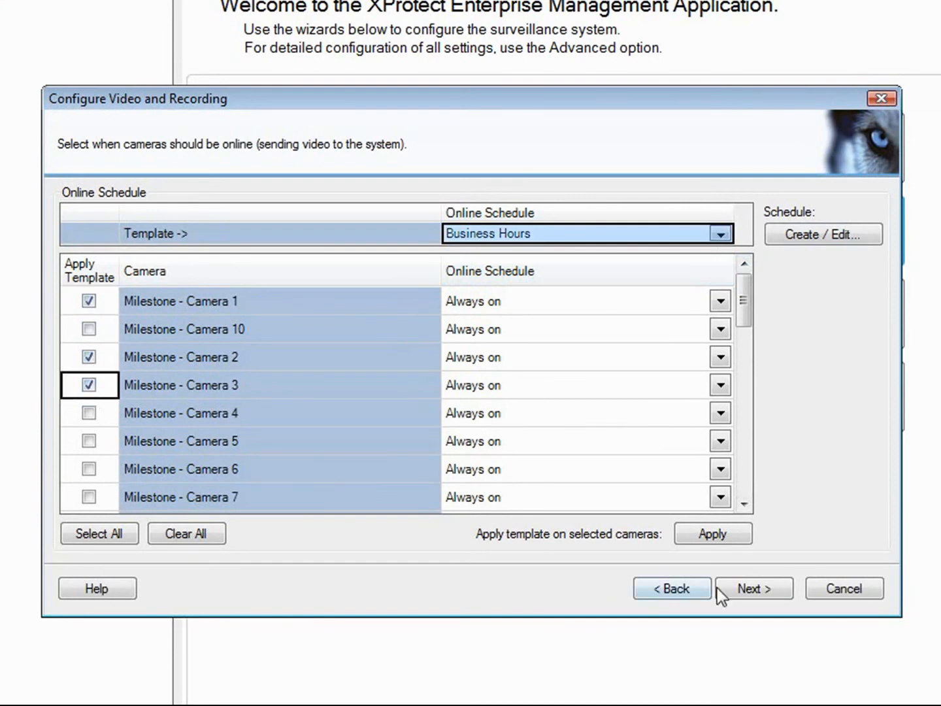
left_click(732, 533)
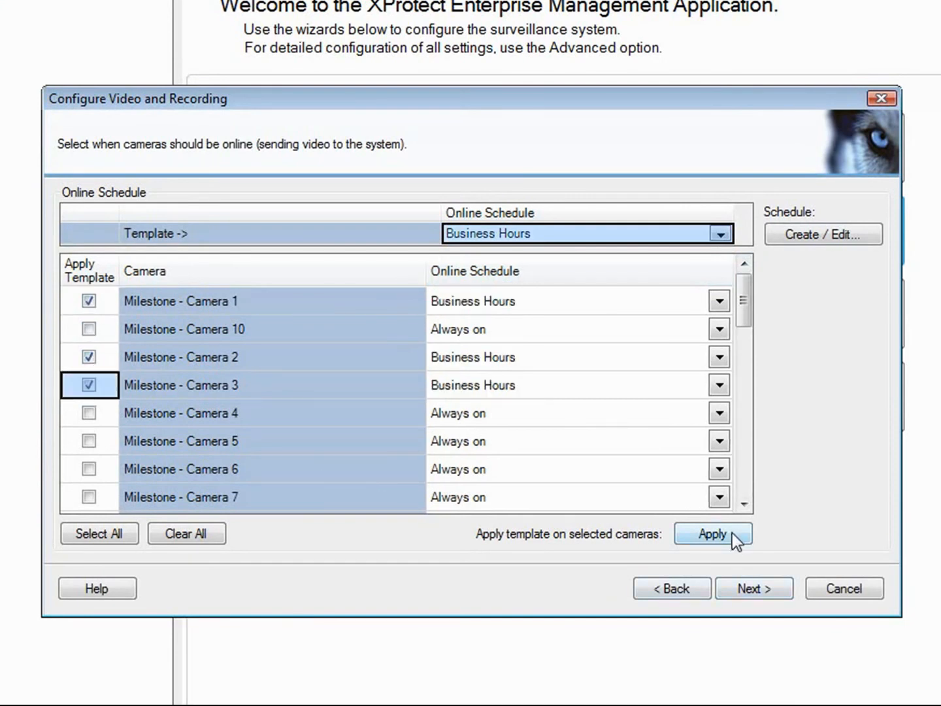
left_click(768, 590)
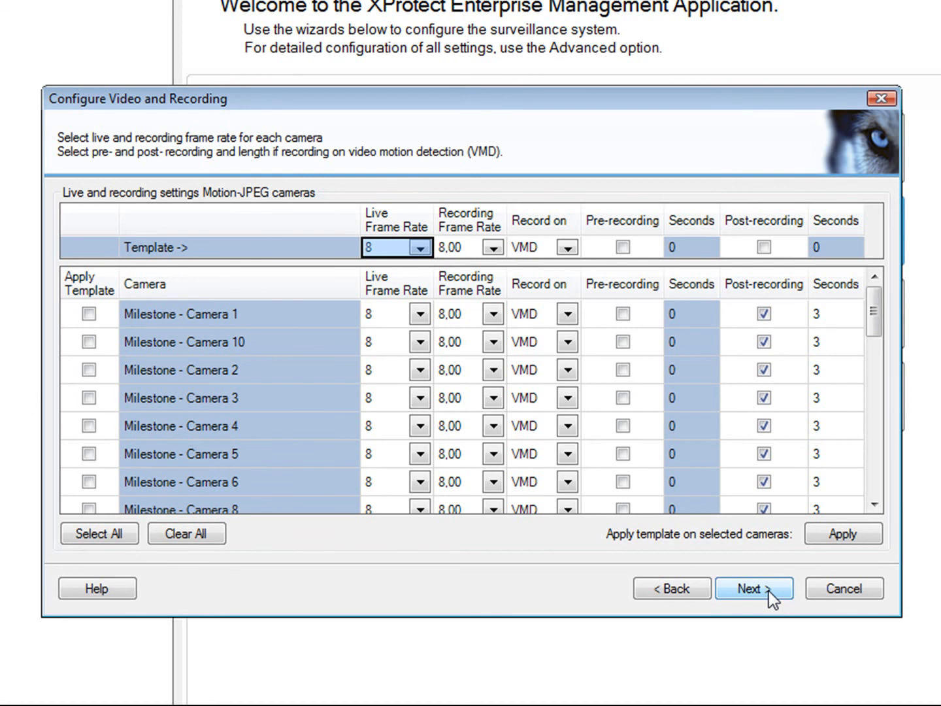
Apply 5 s pre-recording and 10 s post-recording to all Motion-JPEG cameras, then continue.
left_click(624, 246)
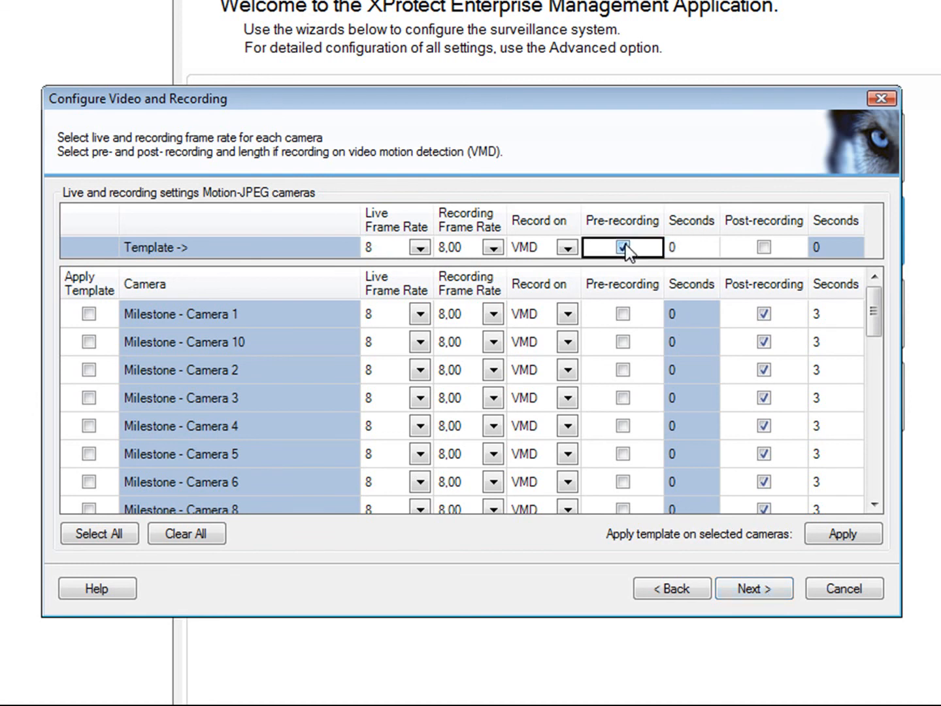
left_click(676, 247)
type("5")
left_click(764, 247)
left_click(822, 247)
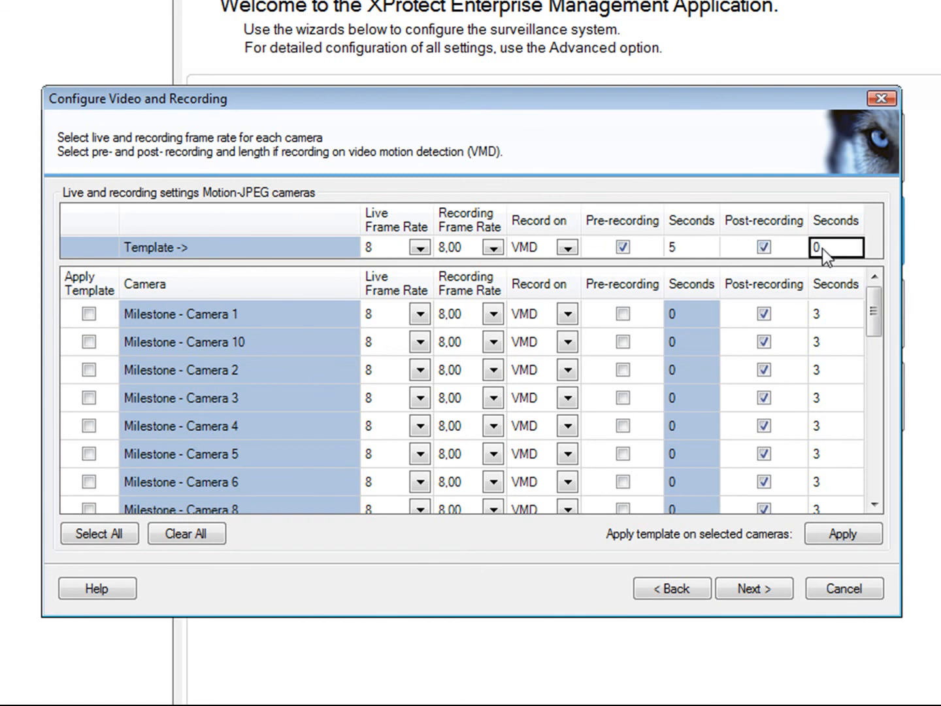
left_click(821, 246)
type("10")
left_click(106, 536)
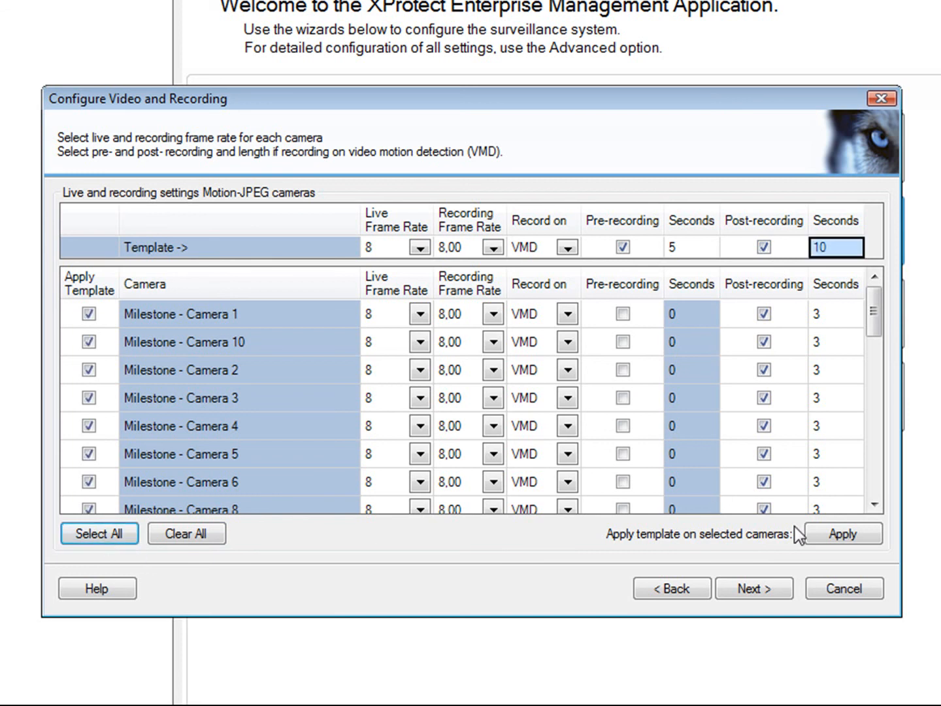
left_click(838, 532)
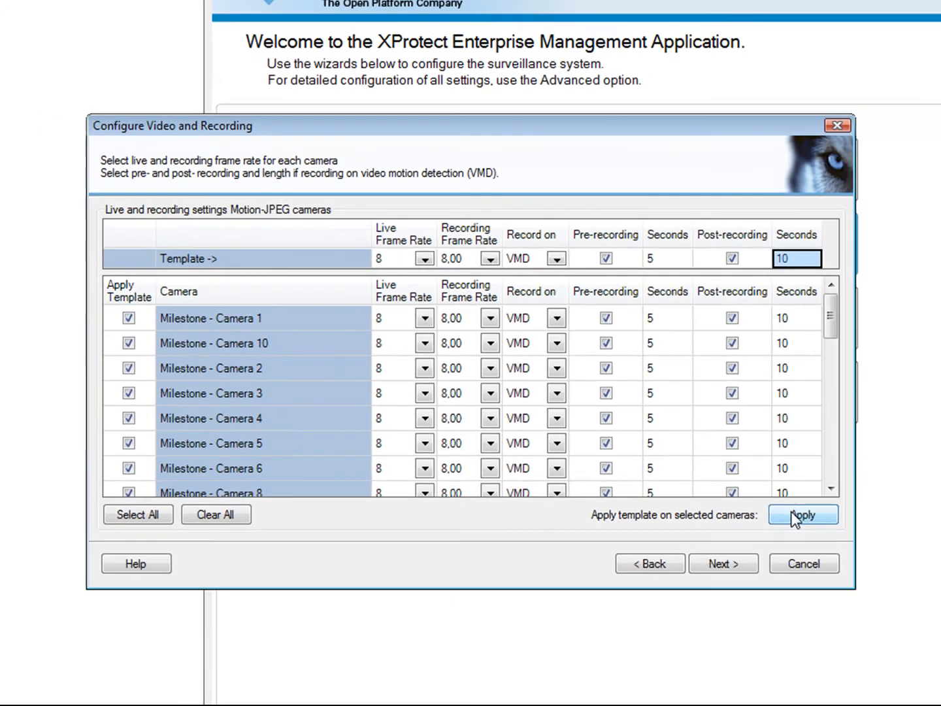
left_click(727, 569)
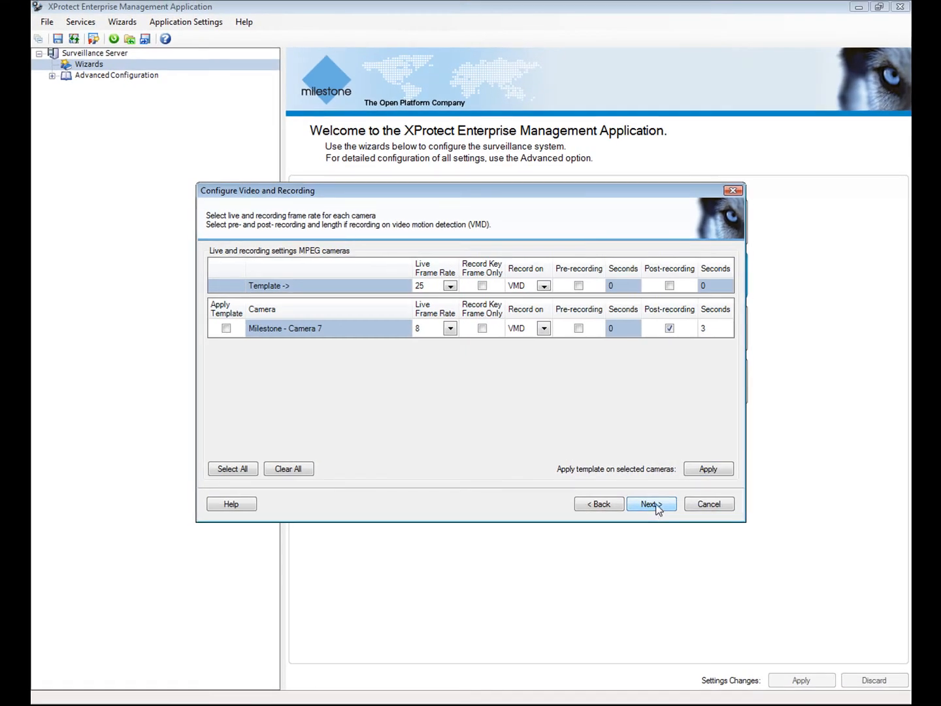
Add a 02:00:00 archiving time.
left_click(657, 508)
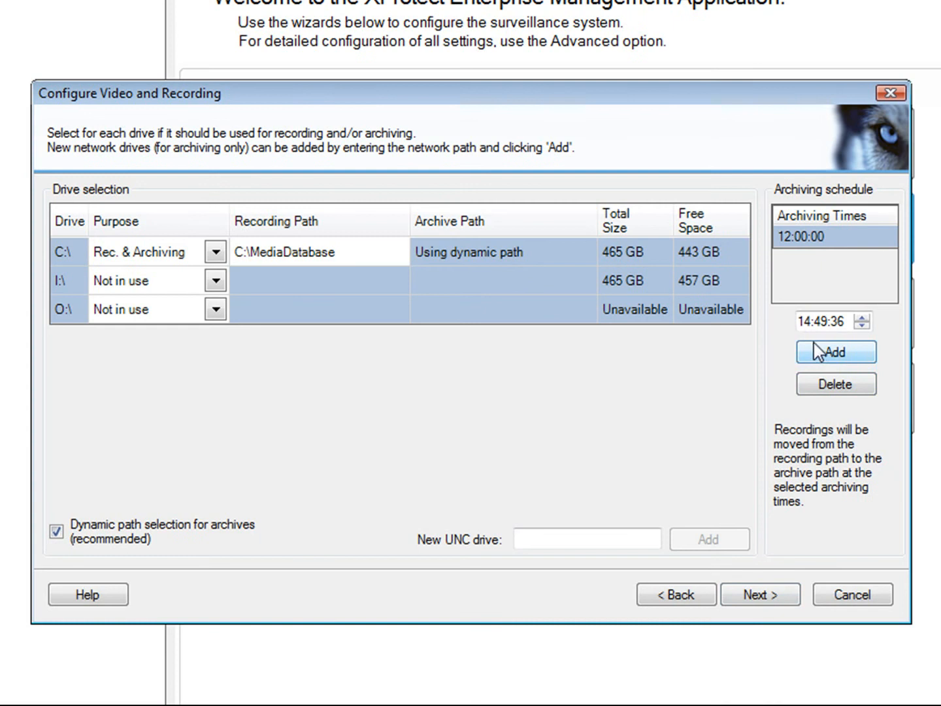
left_click(807, 323)
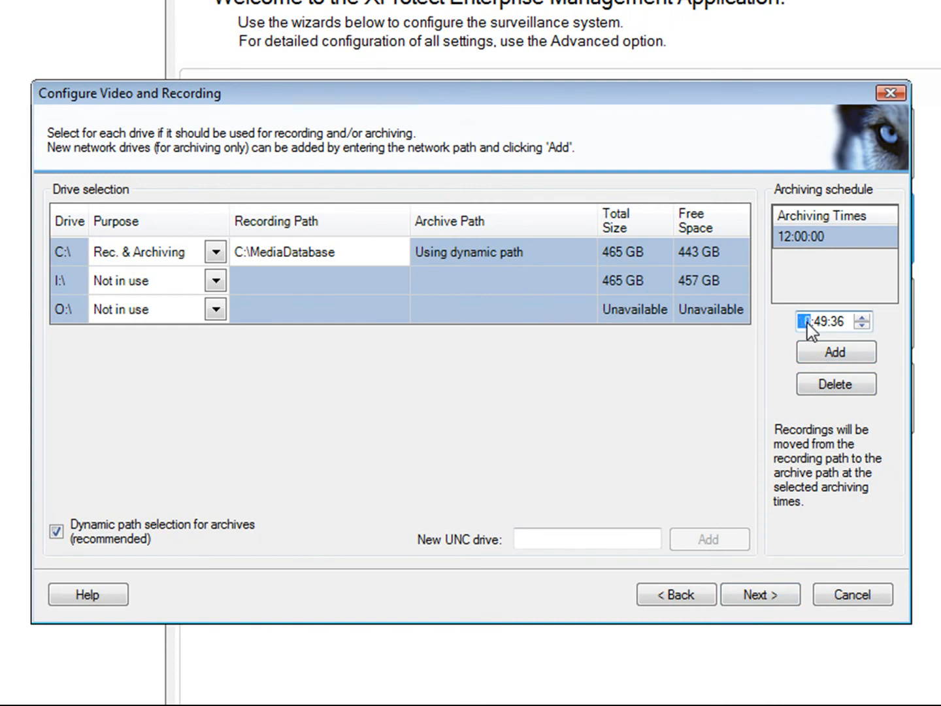
type("02:00:00")
left_click(839, 357)
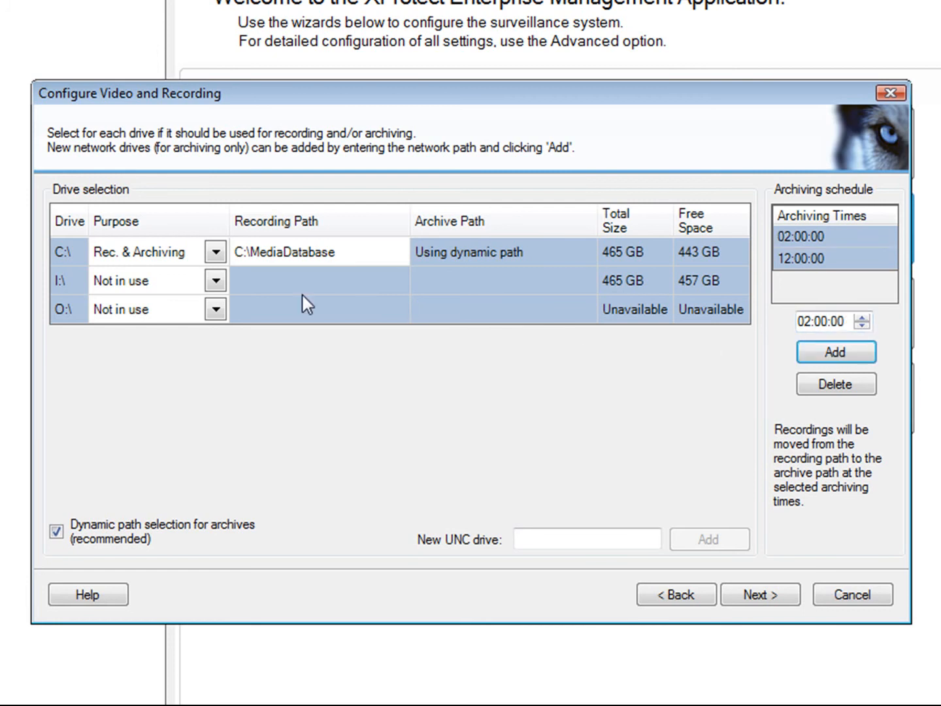
Set drive I:\ purpose to Archiving and continue to per-camera retention.
left_click(214, 282)
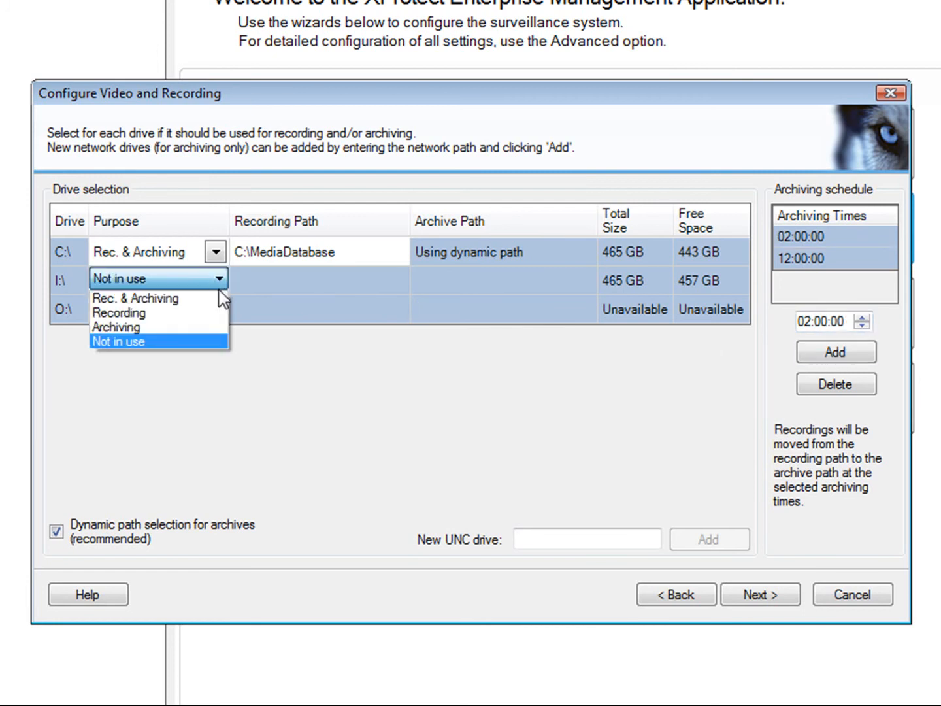
left_click(215, 326)
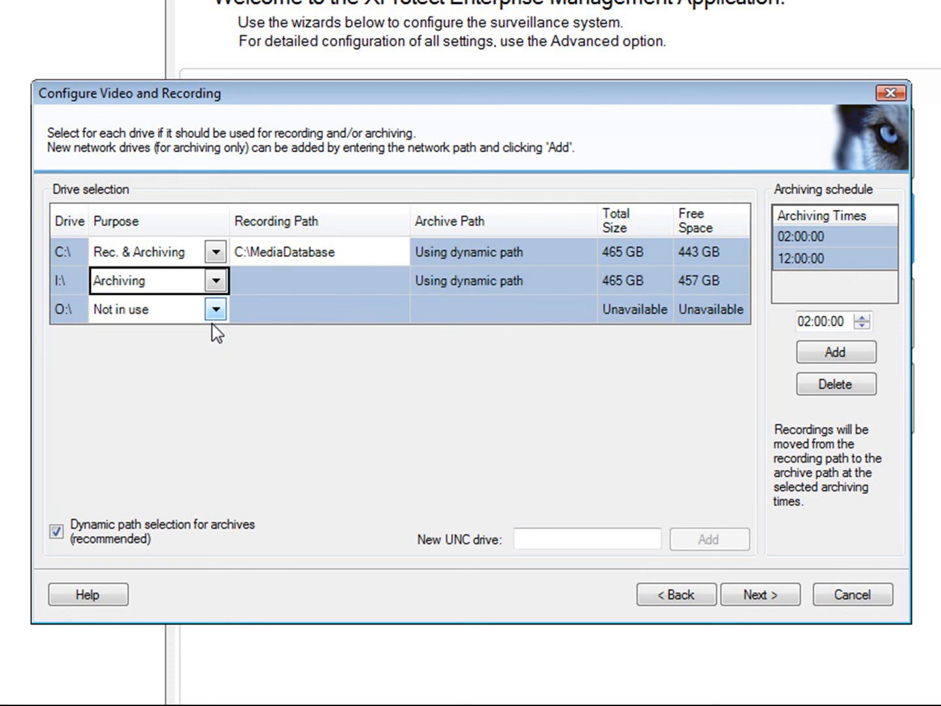
left_click(747, 597)
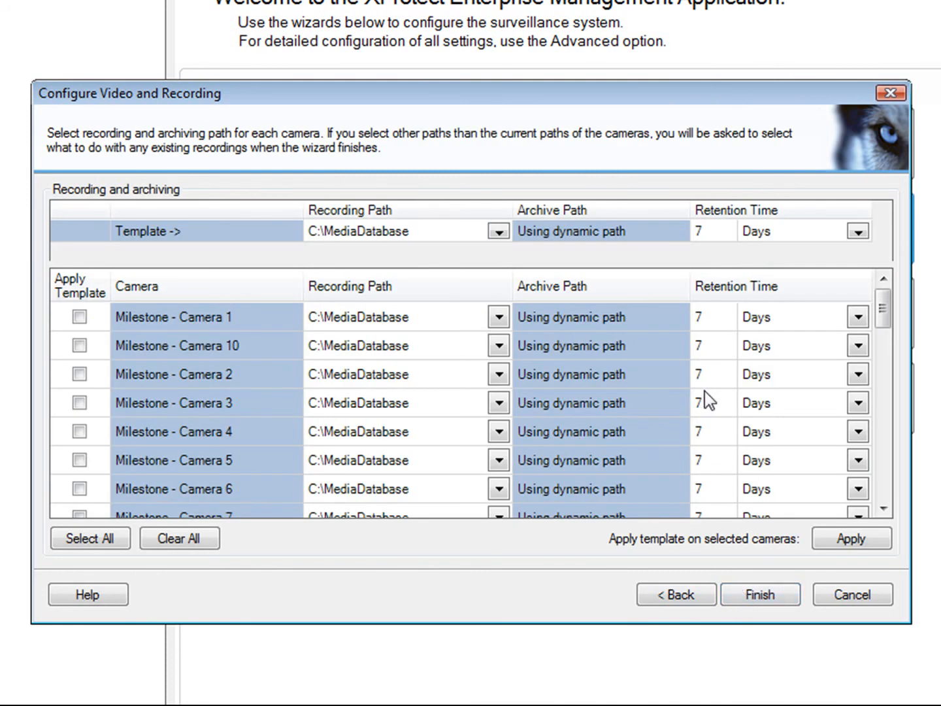
Set 14-day retention for Cameras 3, 4 and 5, apply, and finish the wizard.
type("14")
left_click(702, 430)
type("14")
left_click(701, 465)
type("14")
left_click(850, 540)
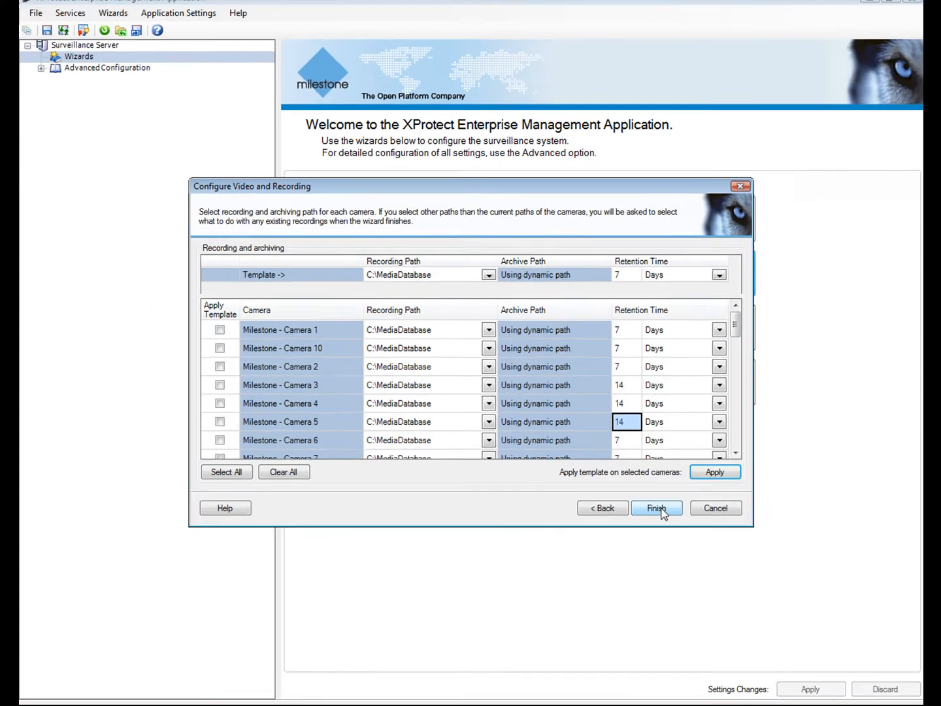
left_click(656, 509)
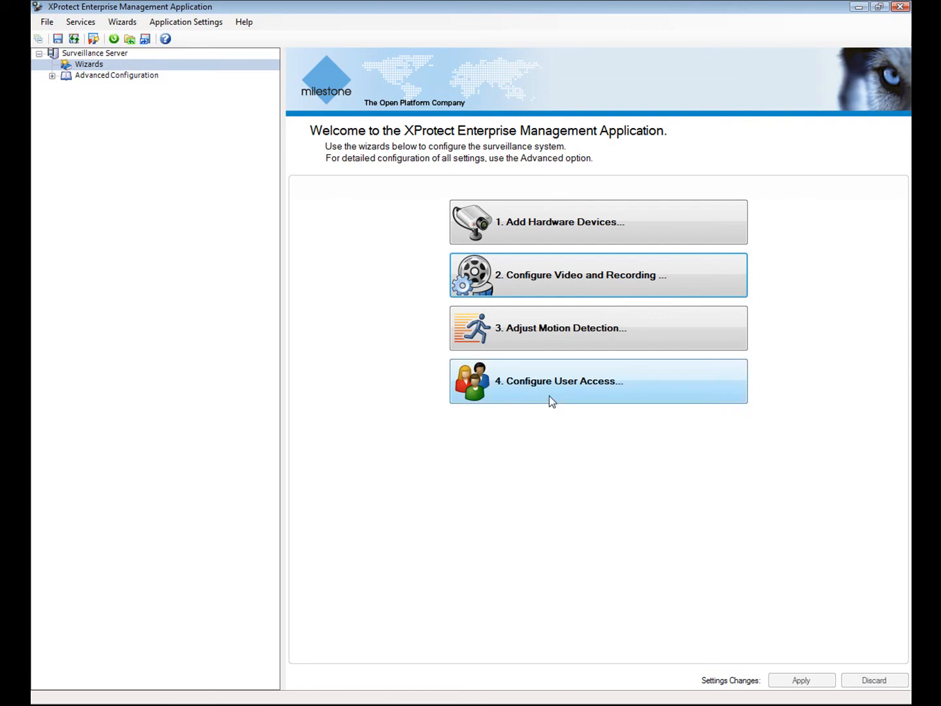
Exclude the upper part of the ninth hardware unit's camera view from motion detection using the grid.
left_click(516, 332)
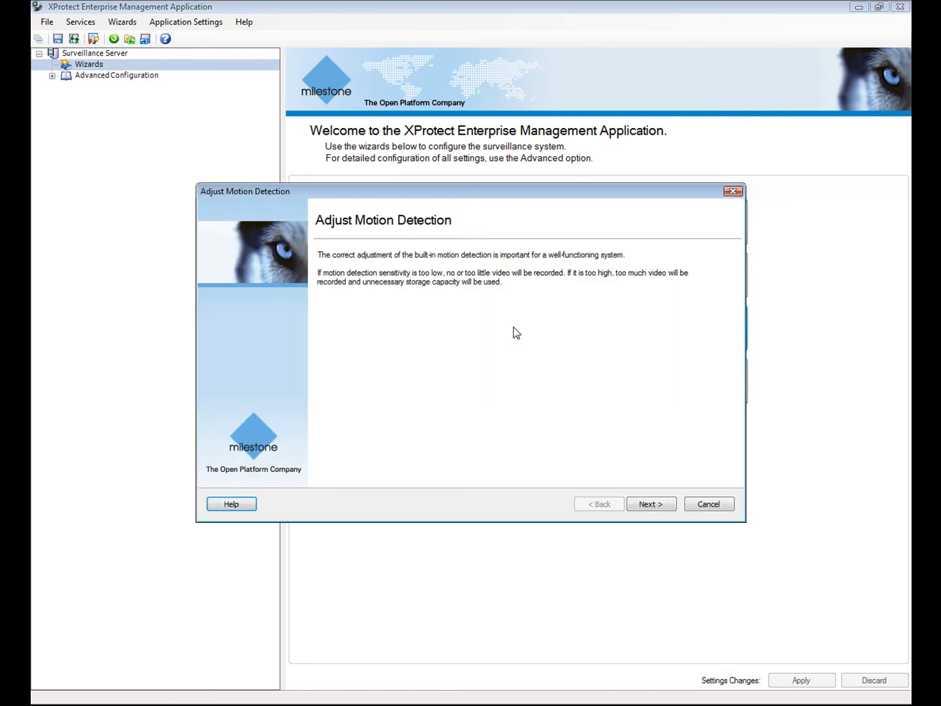
left_click(665, 504)
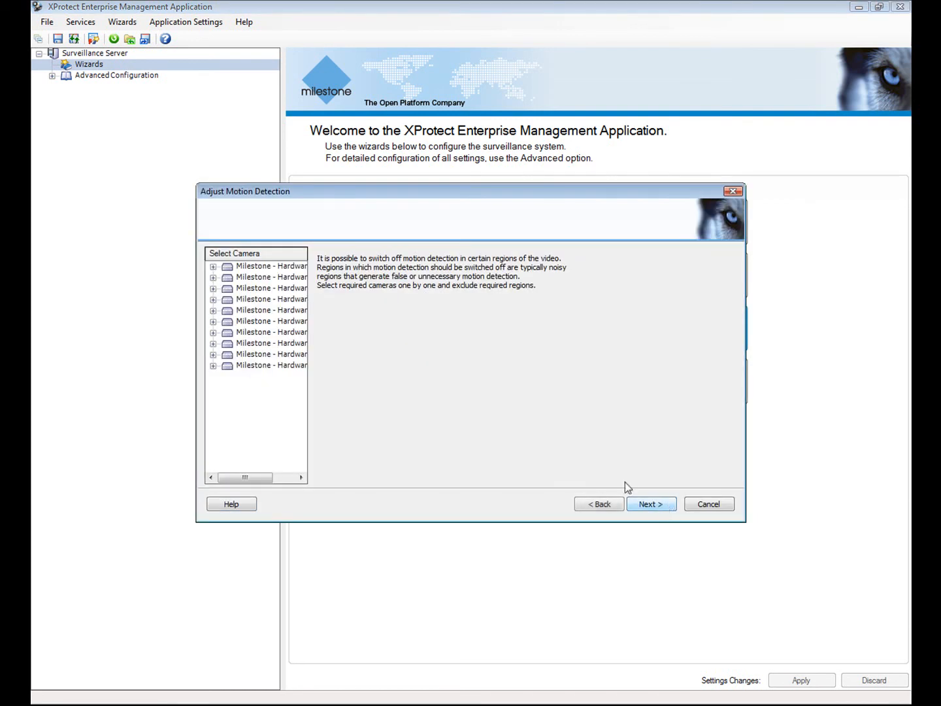
left_click(213, 354)
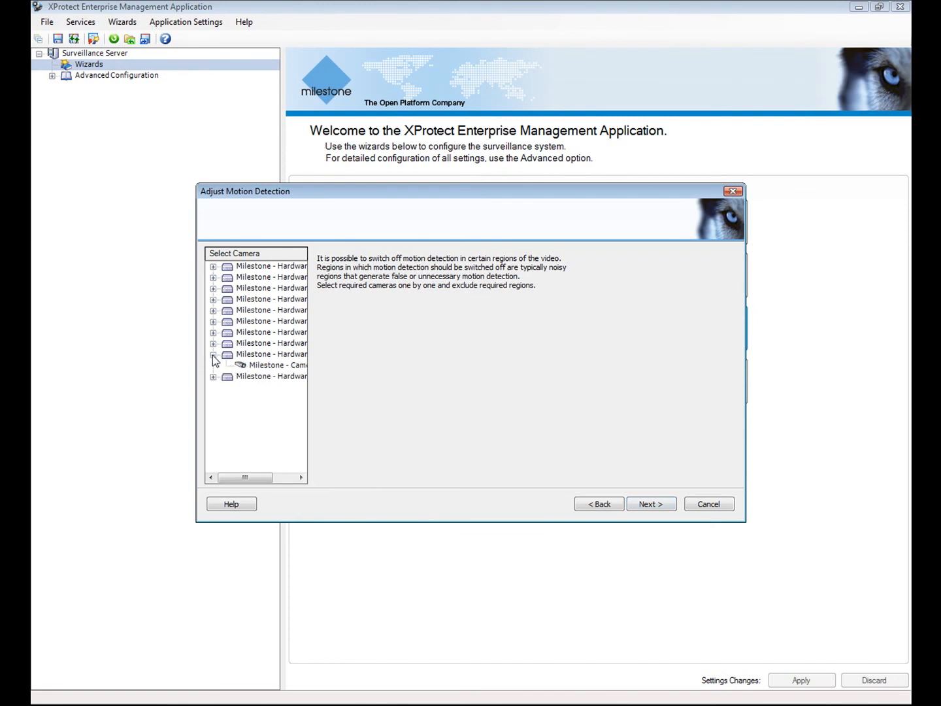
left_click(248, 365)
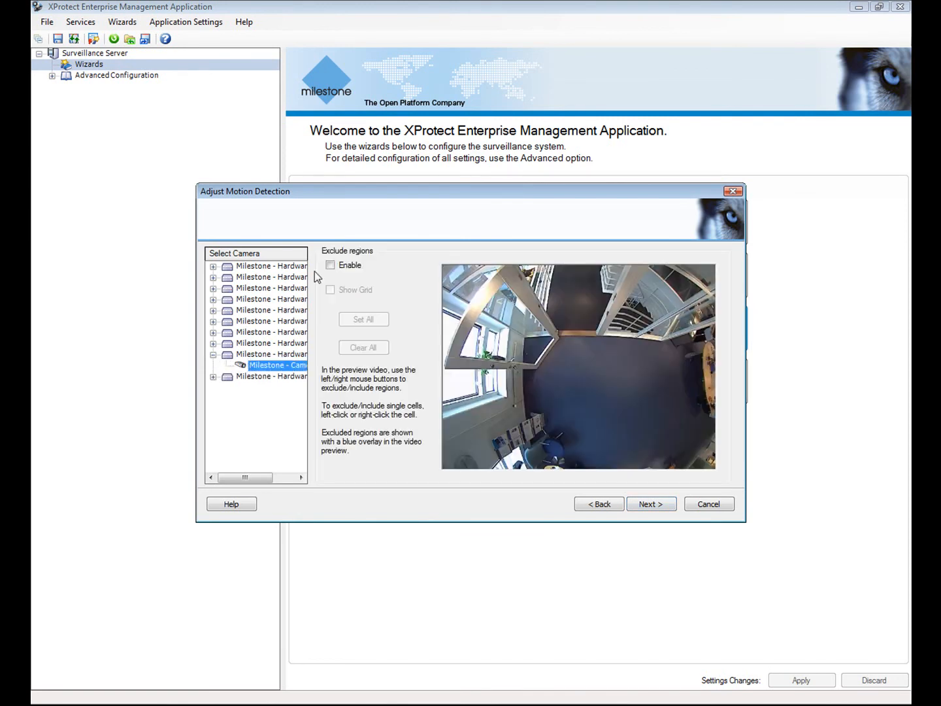
left_click(330, 265)
left_click(330, 289)
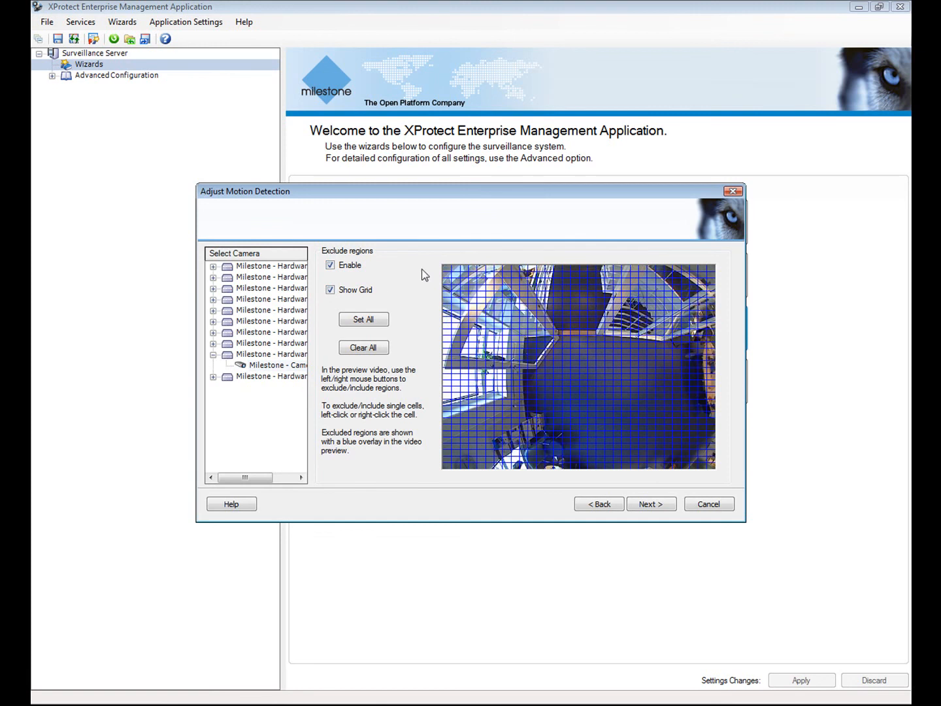
left_click_drag(452, 271, 713, 336)
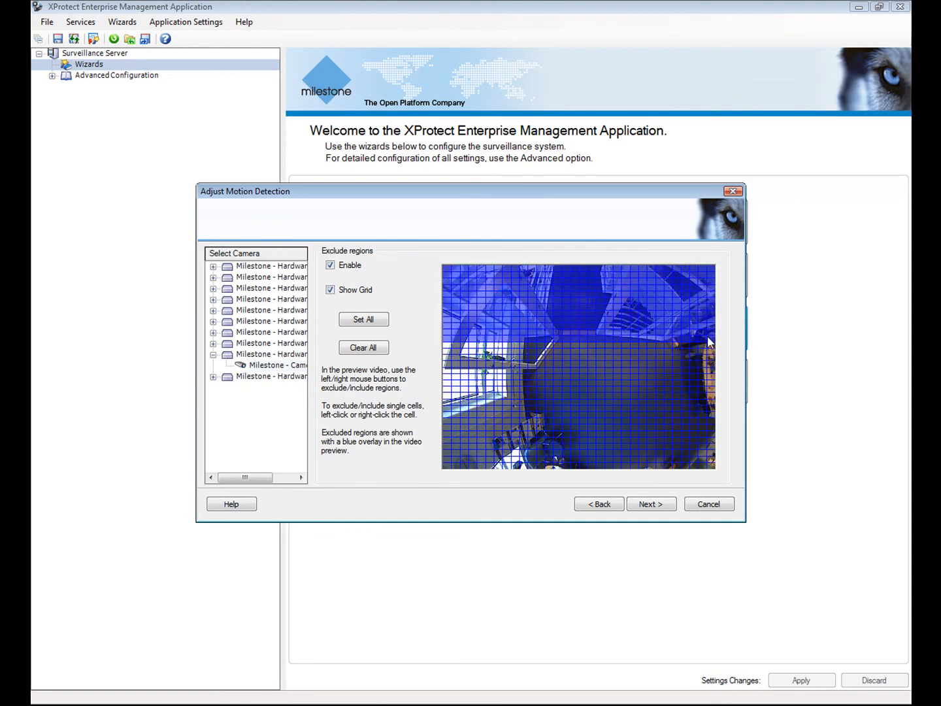
left_click(656, 507)
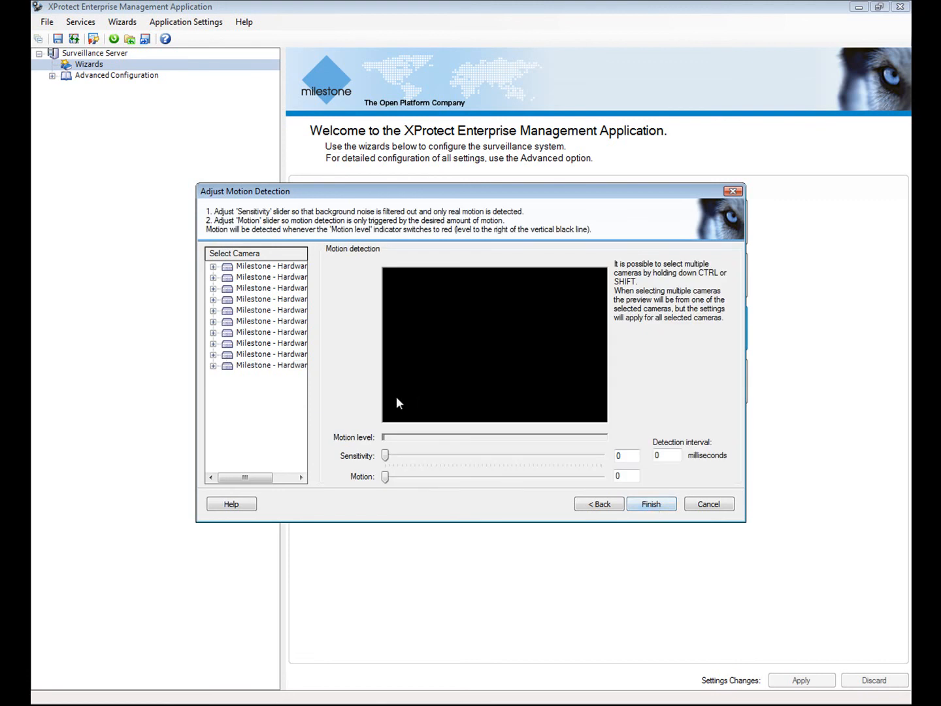
Set sensitivity 14 and motion 1401 for the selected hardware units' cameras and finish the wizard.
left_click(213, 268)
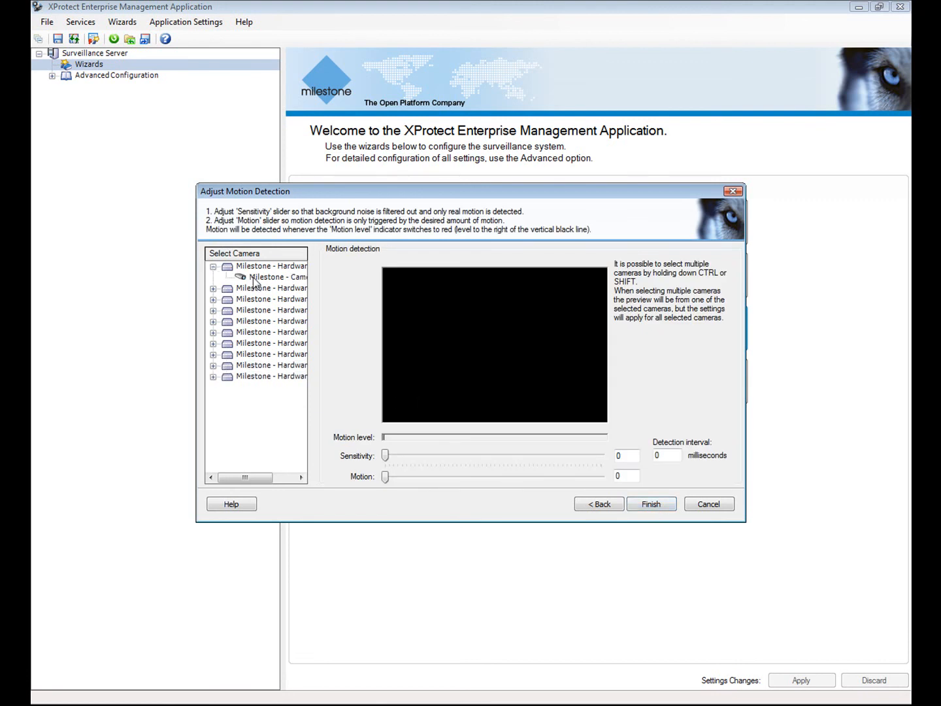
left_click(258, 278)
left_click(213, 355)
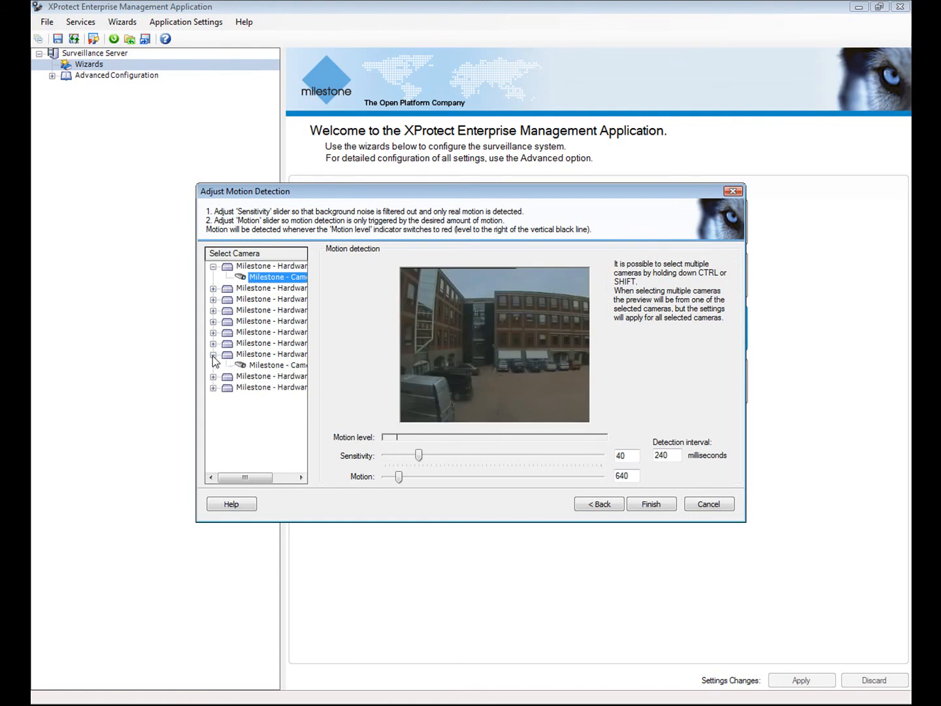
left_click(255, 367)
left_click(214, 378)
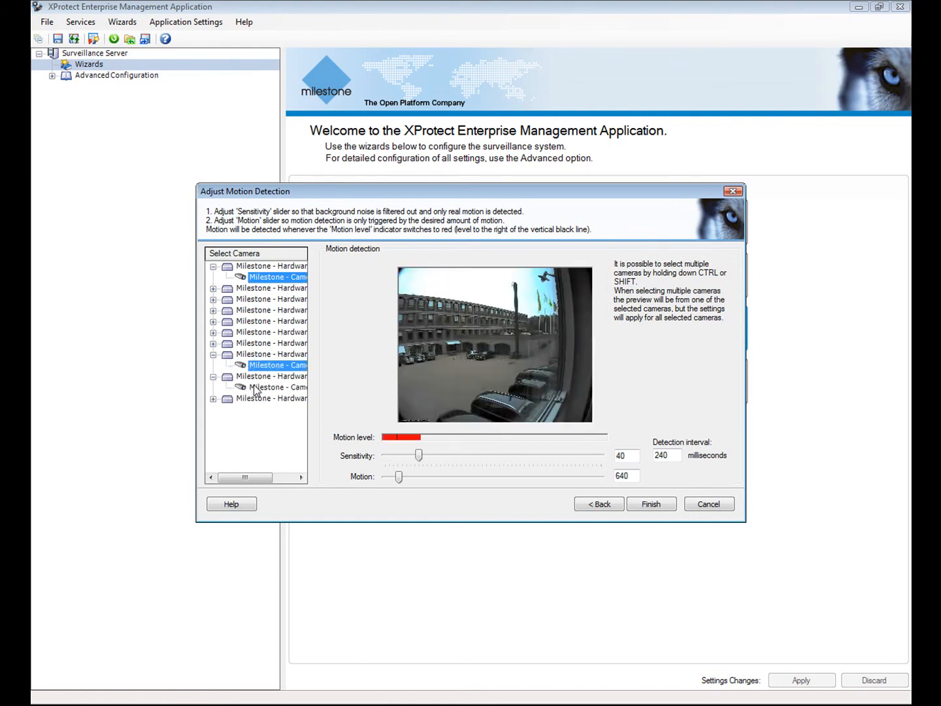
left_click(256, 387)
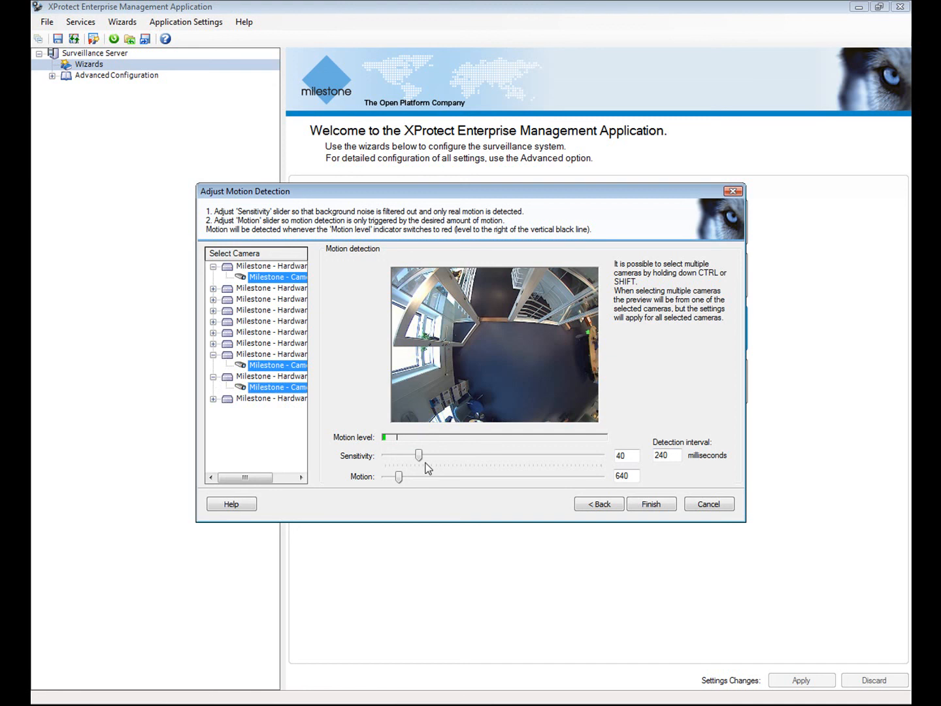
left_click_drag(420, 455, 400, 463)
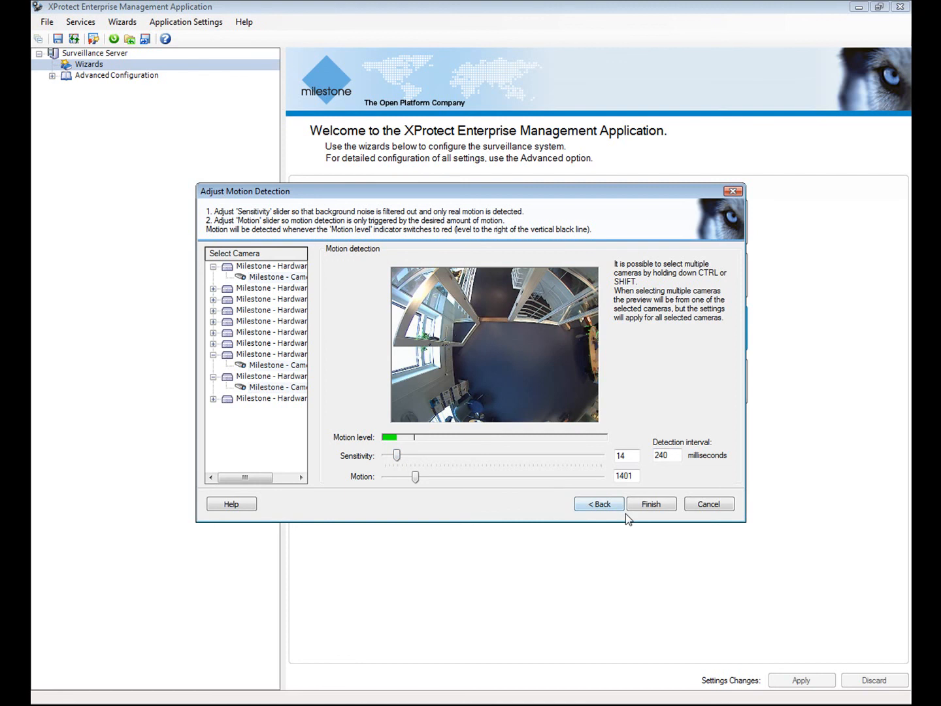
left_click(657, 505)
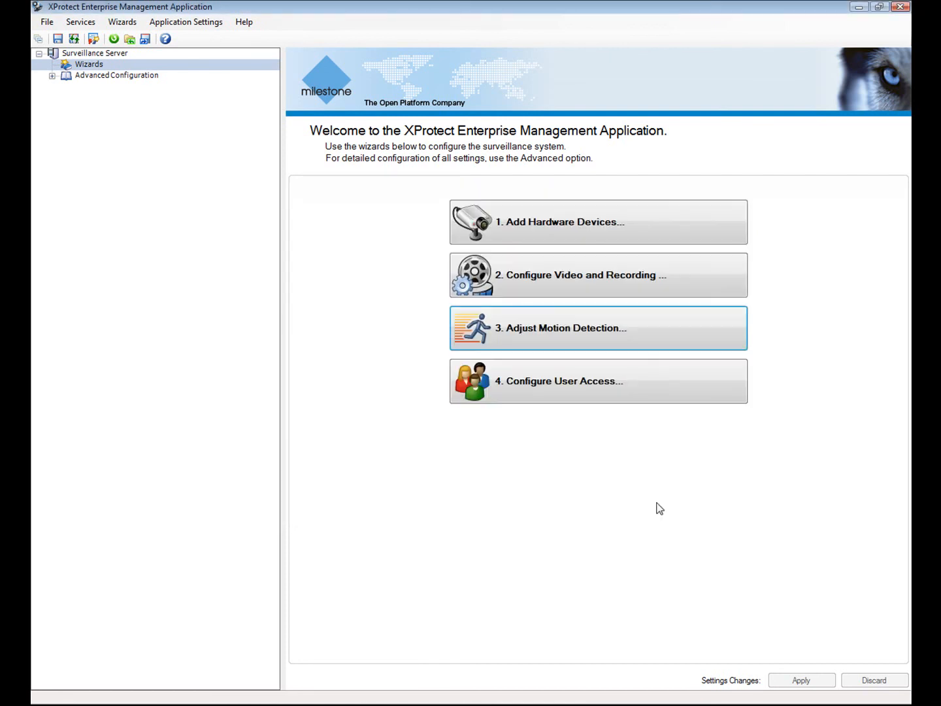
Launch Configure User Access and advance past server access to the basic user page.
left_click(532, 386)
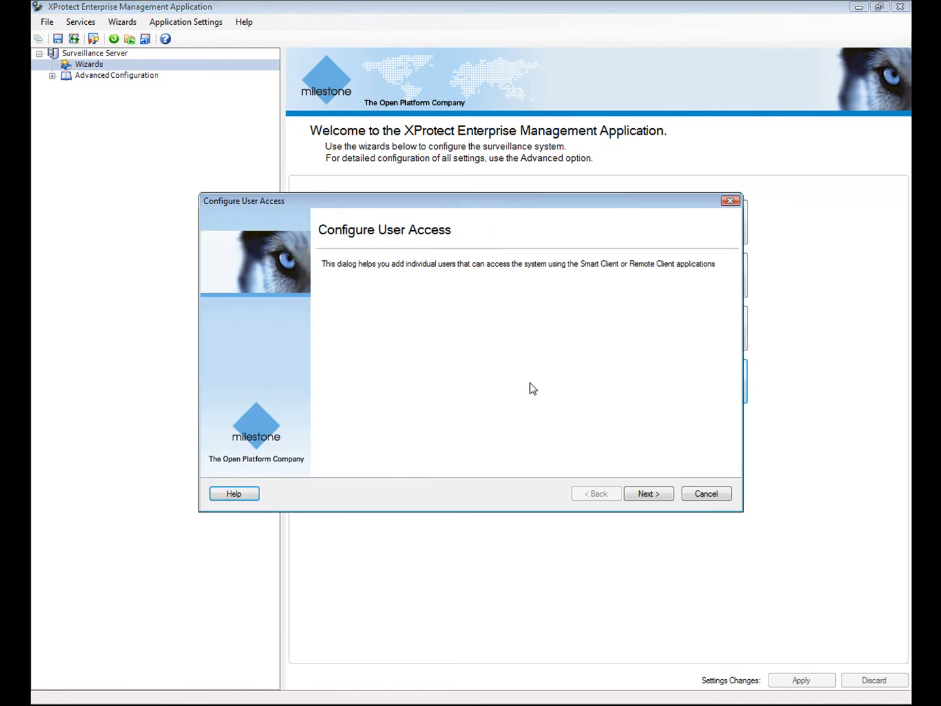
left_click(659, 495)
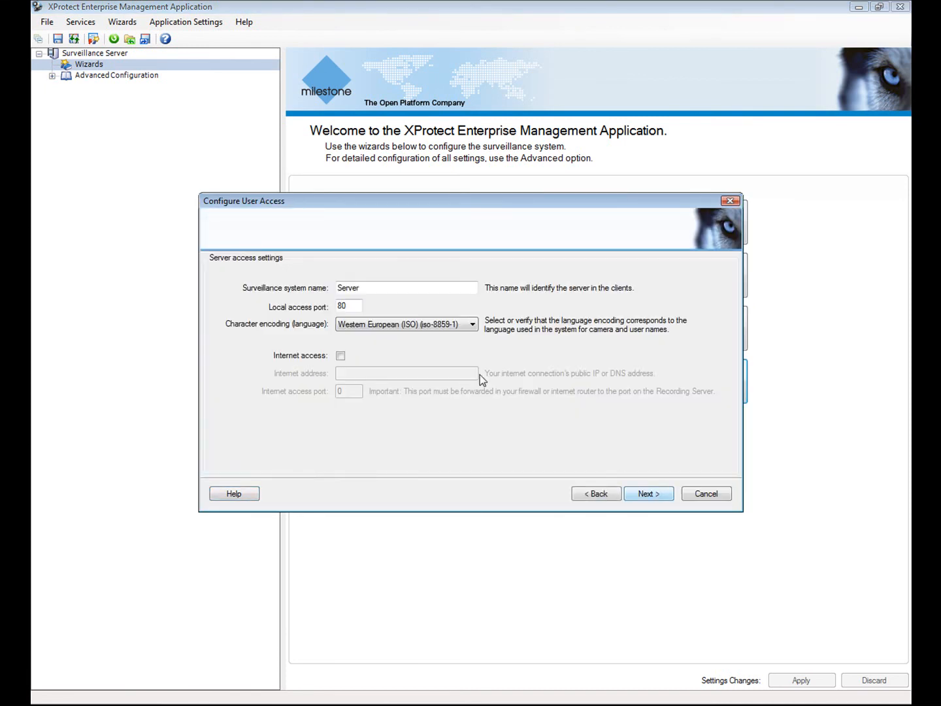
left_click(645, 496)
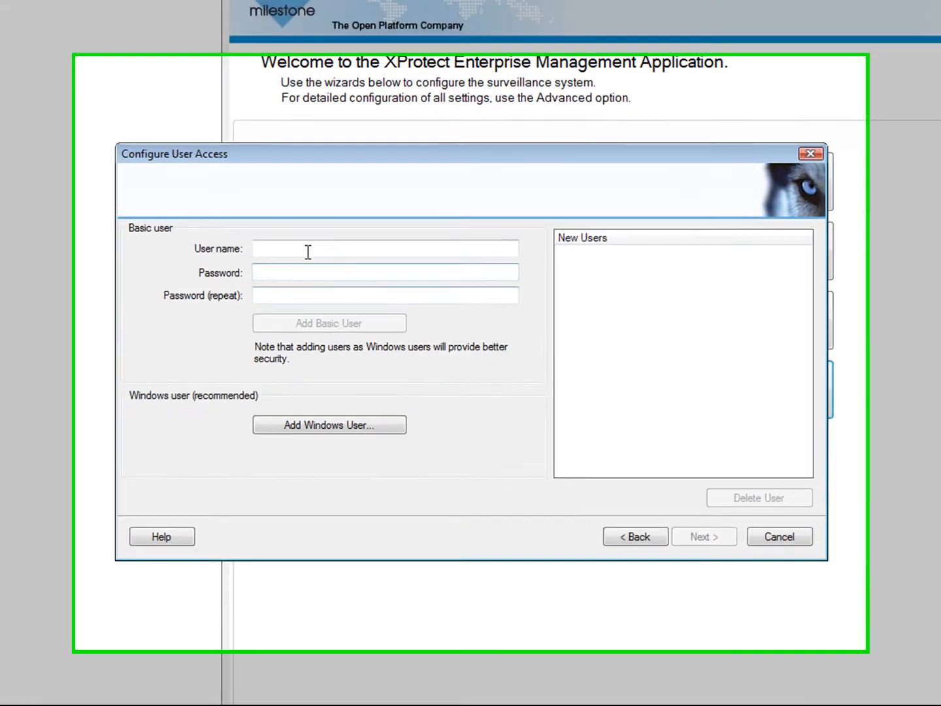
Add a basic user with a name and confirmed password, then finish the wizard.
left_click(344, 273)
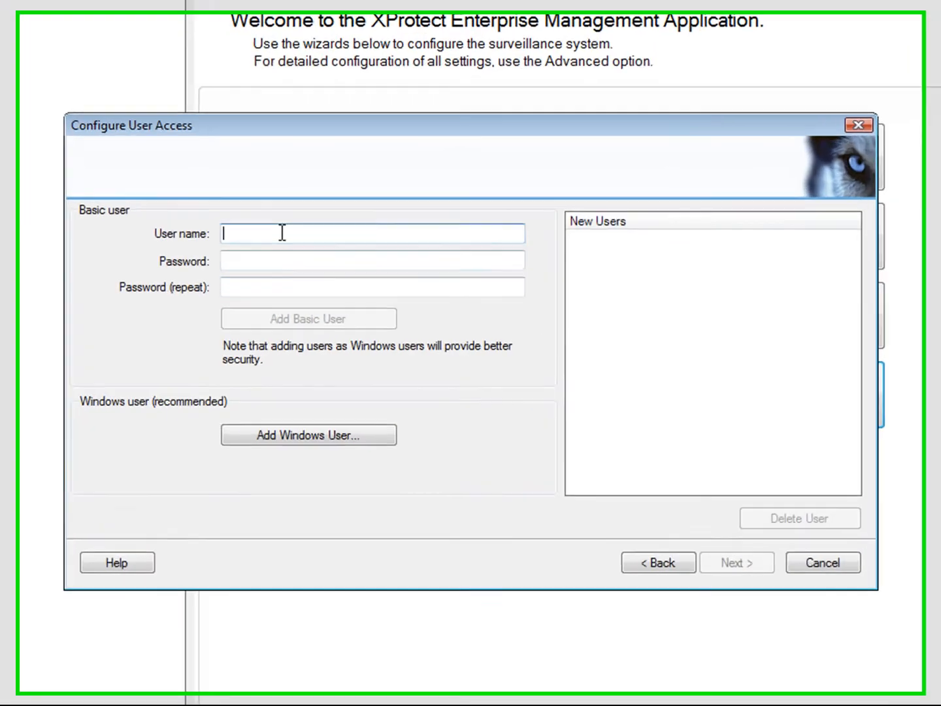
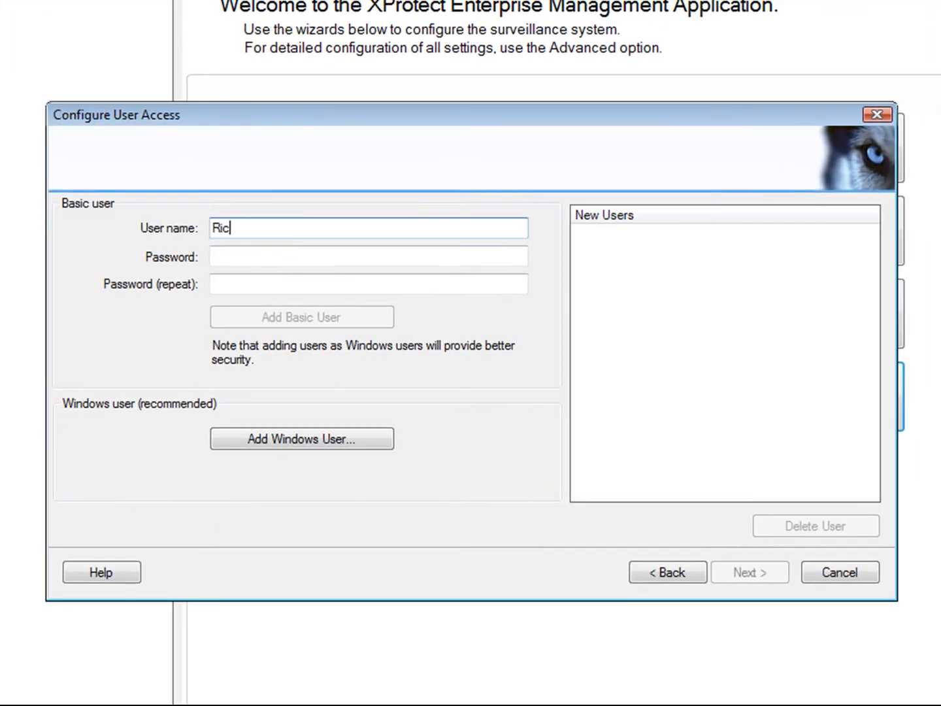
key("Tab")
type("****")
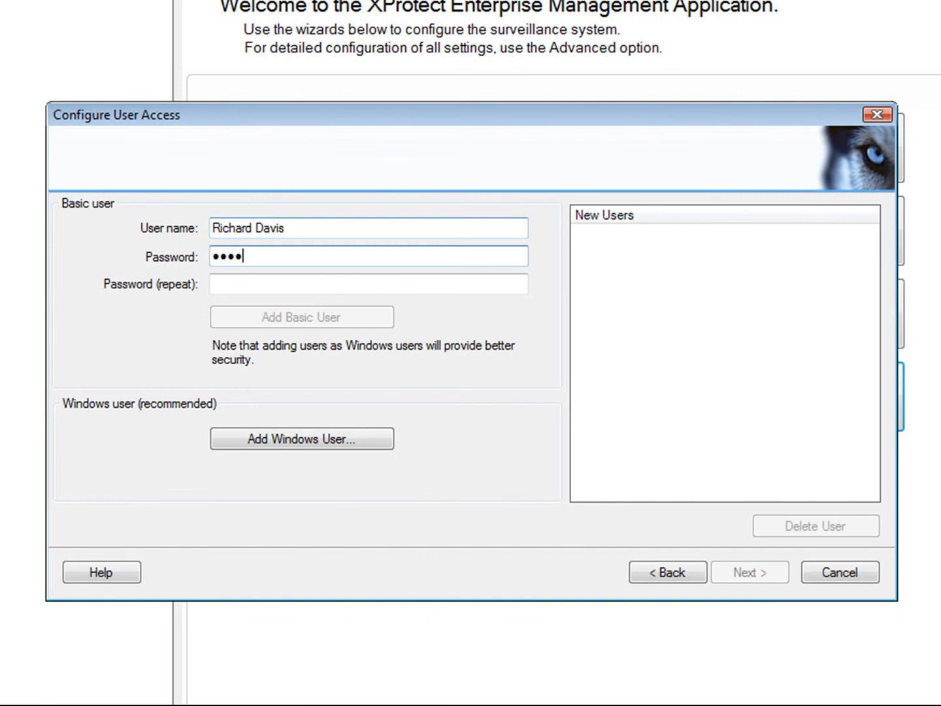
key("Tab")
type("****")
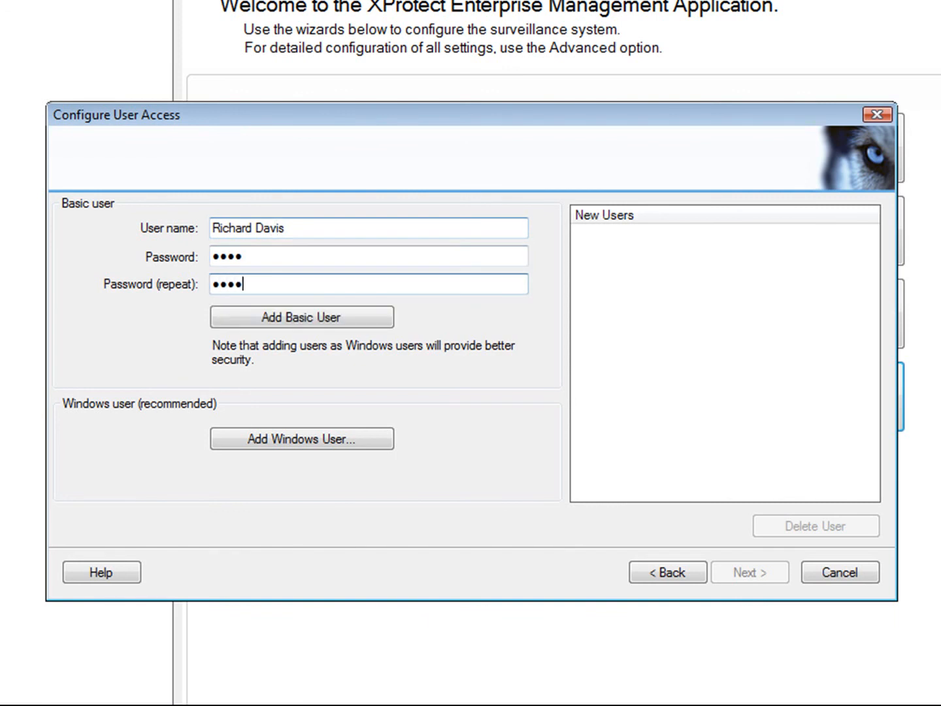
left_click(305, 320)
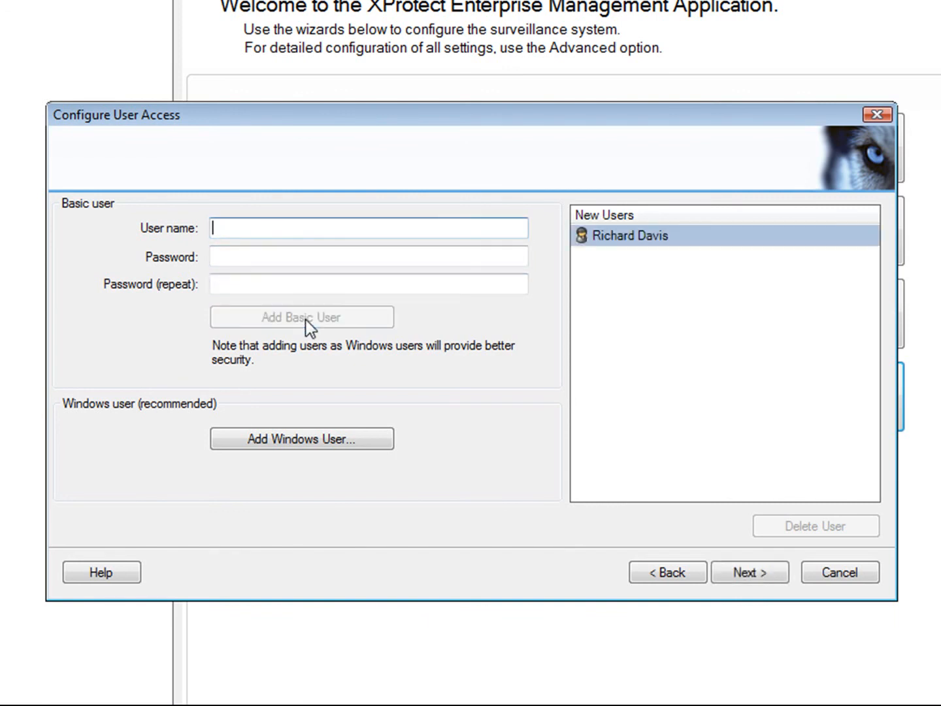
left_click(739, 572)
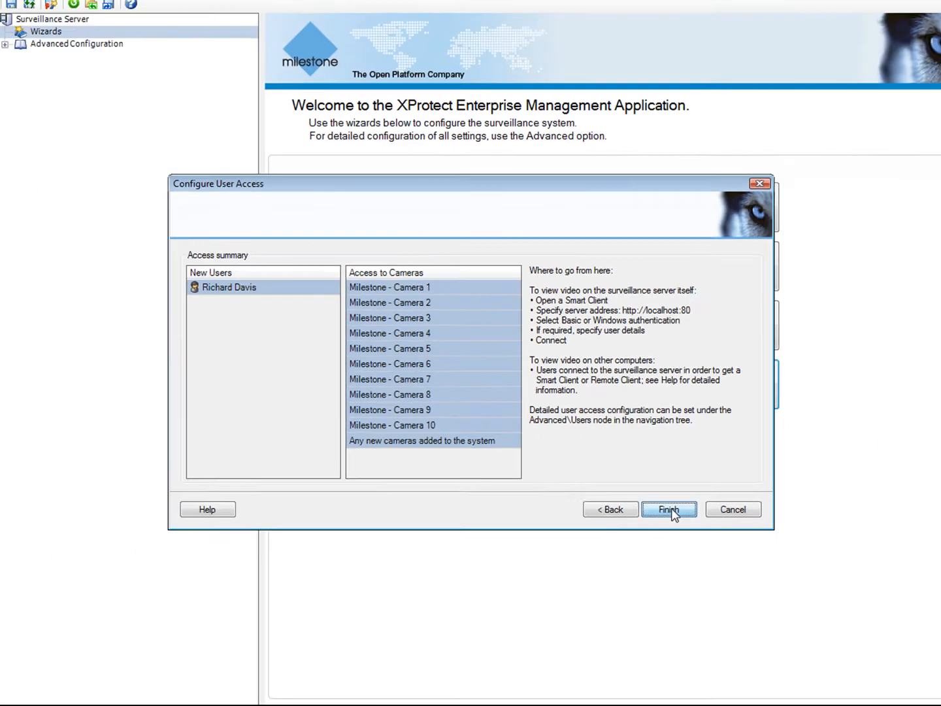
left_click(749, 570)
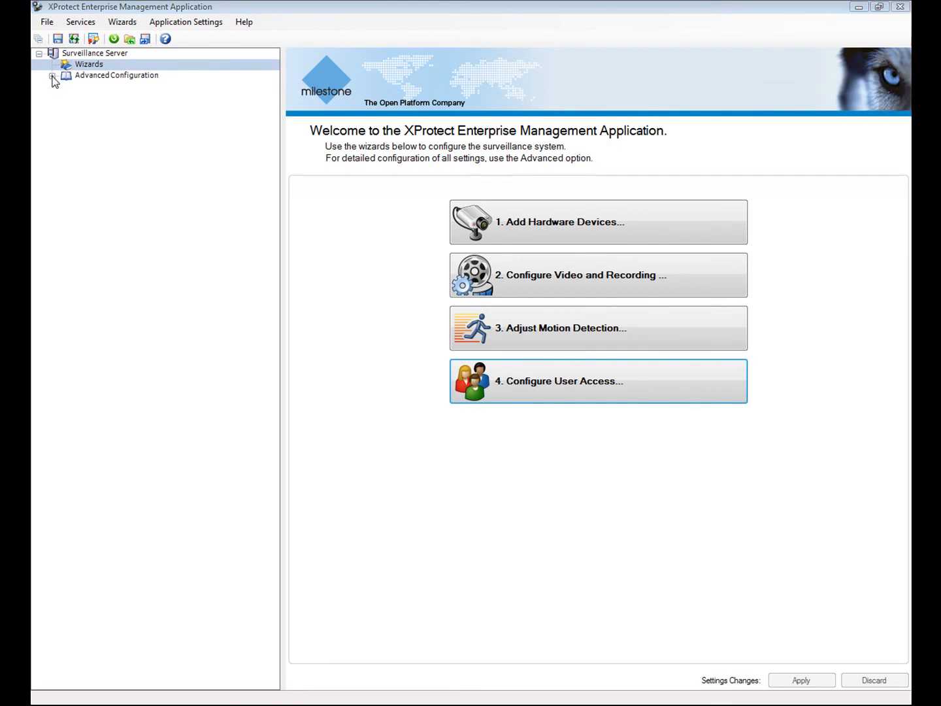
Expand Advanced Configuration and Hardware Devices to show Camera 9's settings summary.
left_click(51, 75)
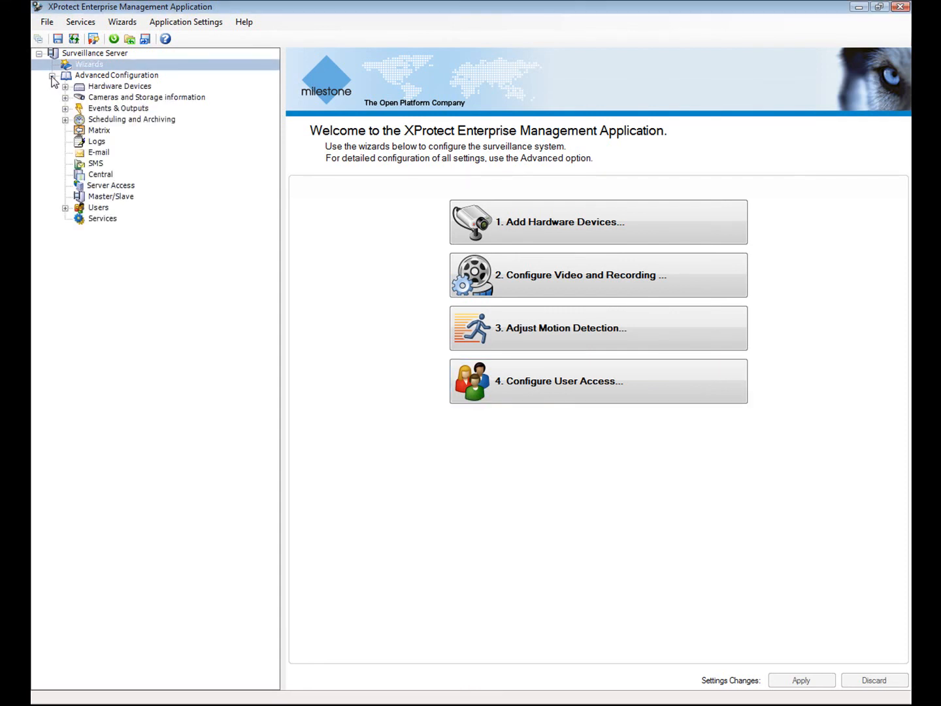
left_click(81, 91)
left_click(65, 87)
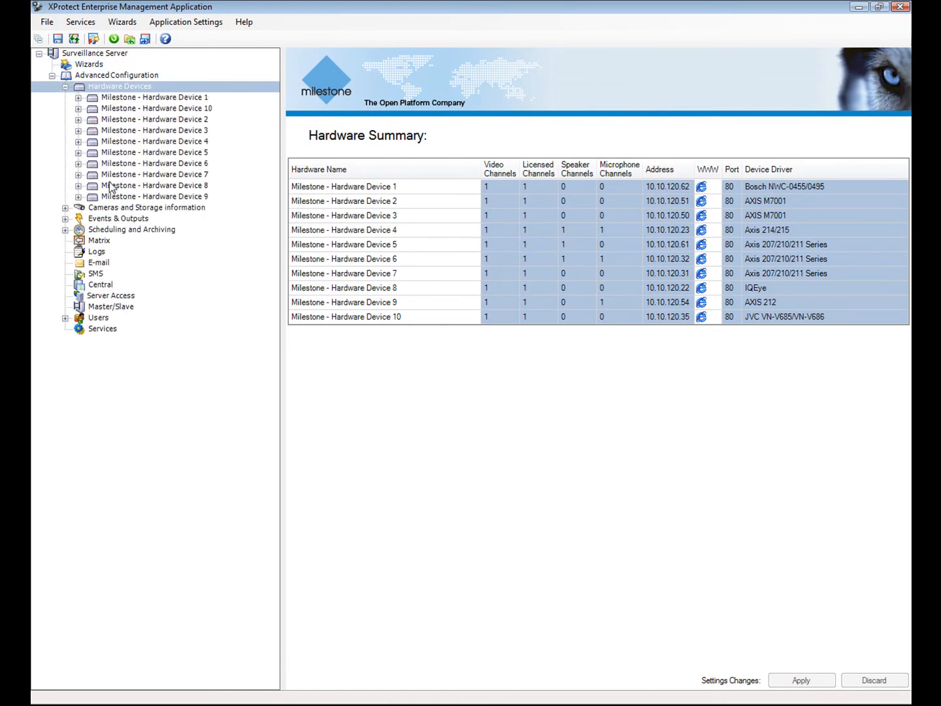
left_click(79, 196)
left_click(136, 208)
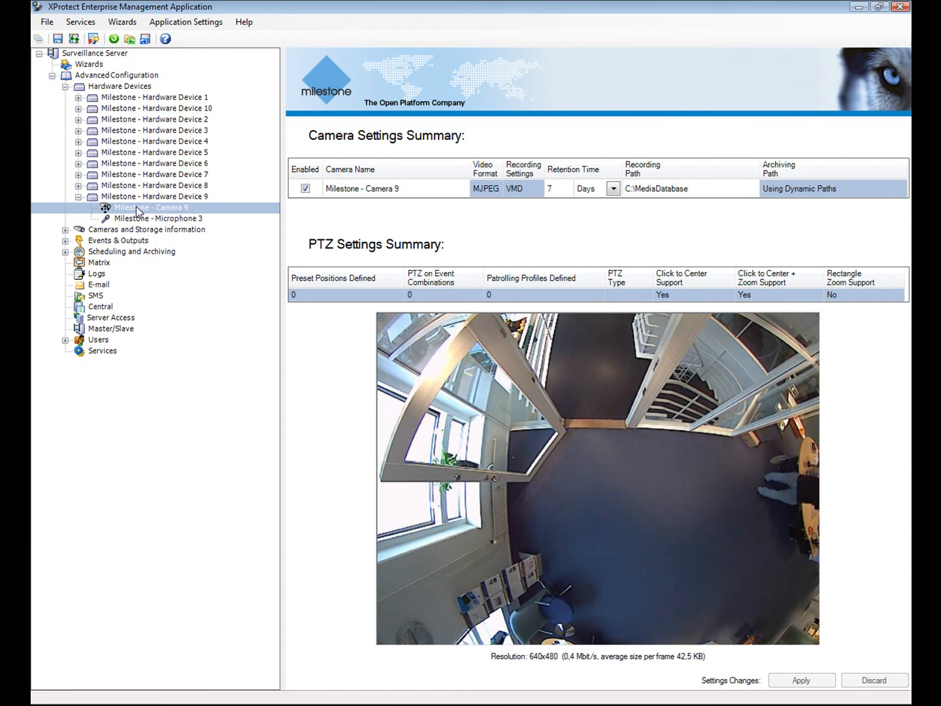
Review Camera 9's properties, then return to the Hardware Summary of all devices.
right_click(138, 208)
left_click(173, 234)
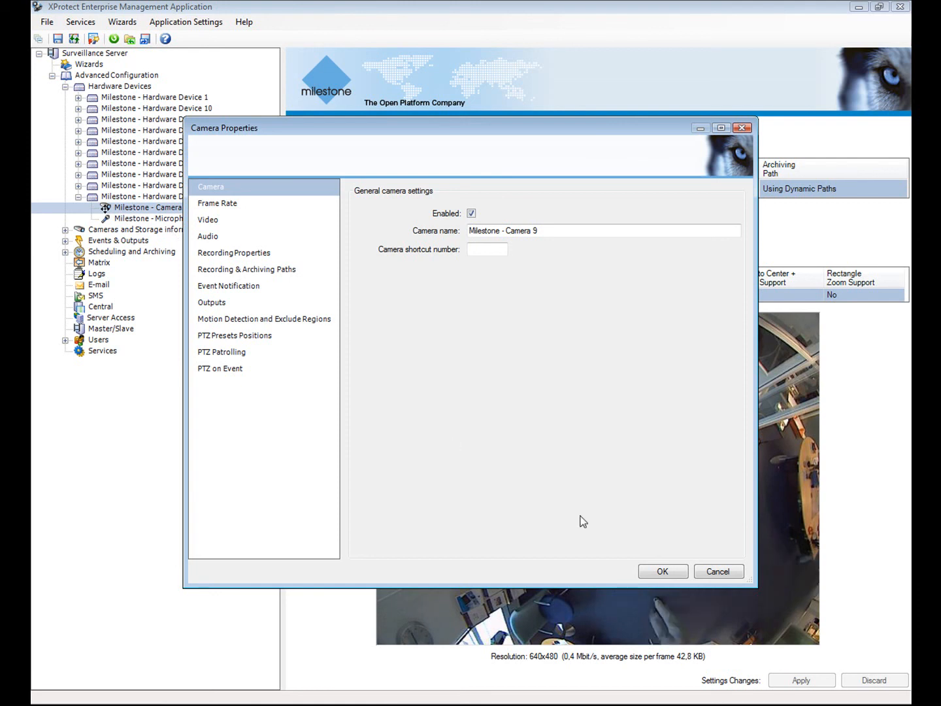
left_click(678, 572)
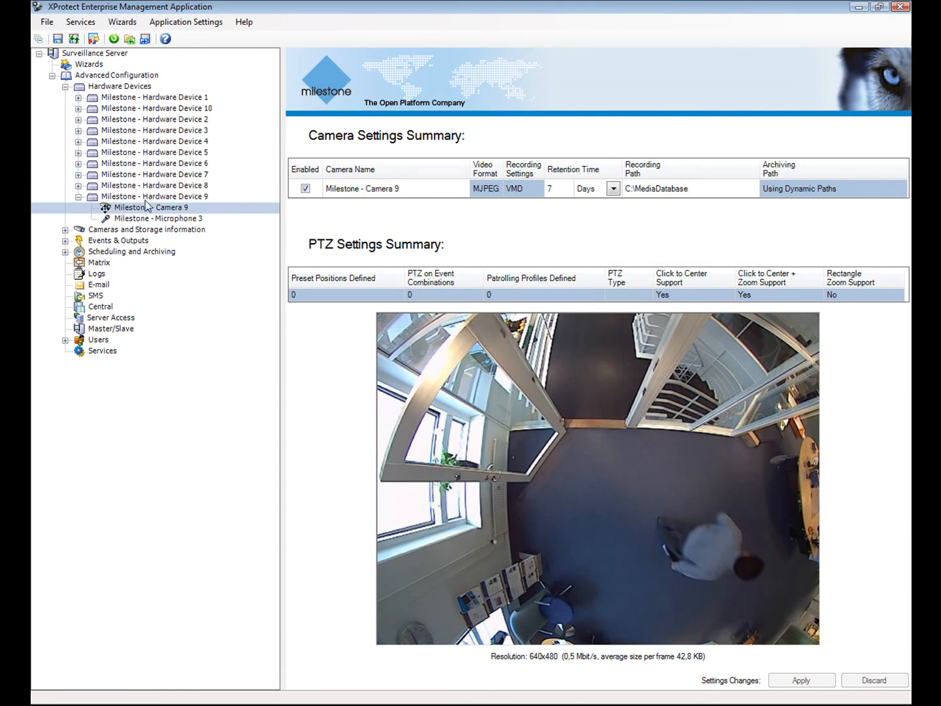
left_click(65, 87)
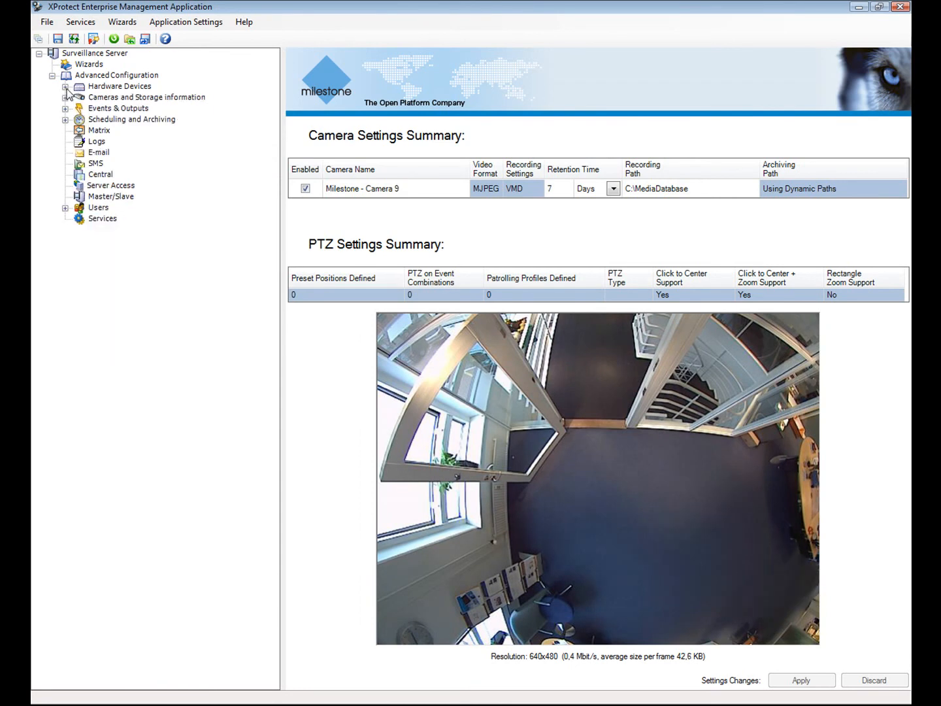
left_click(68, 89)
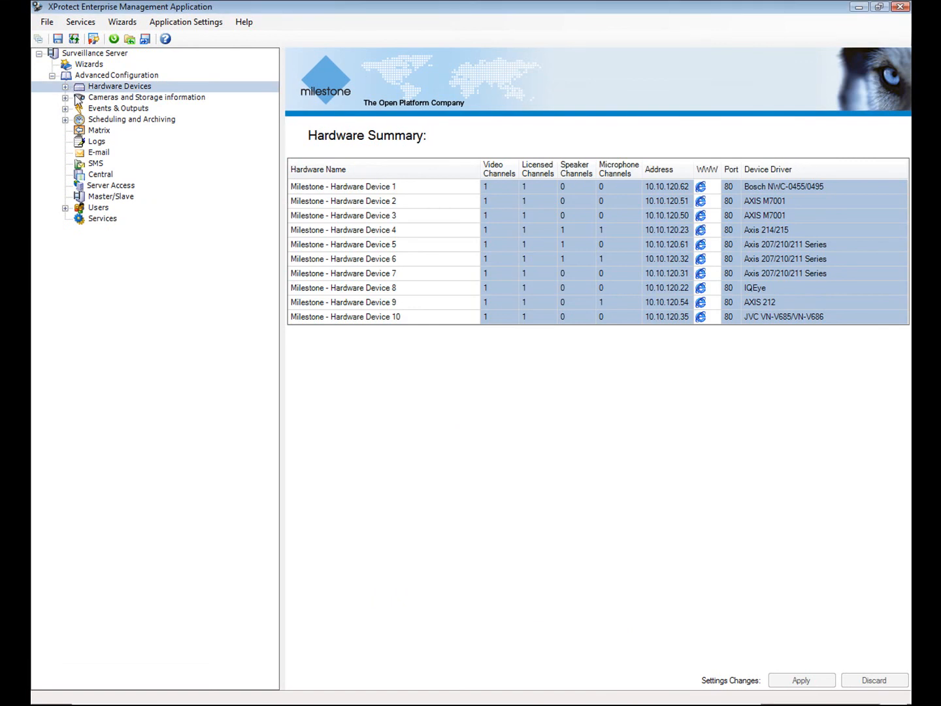
Set retention time to 21 days for Cameras 1, 10 and 2.
left_click(77, 98)
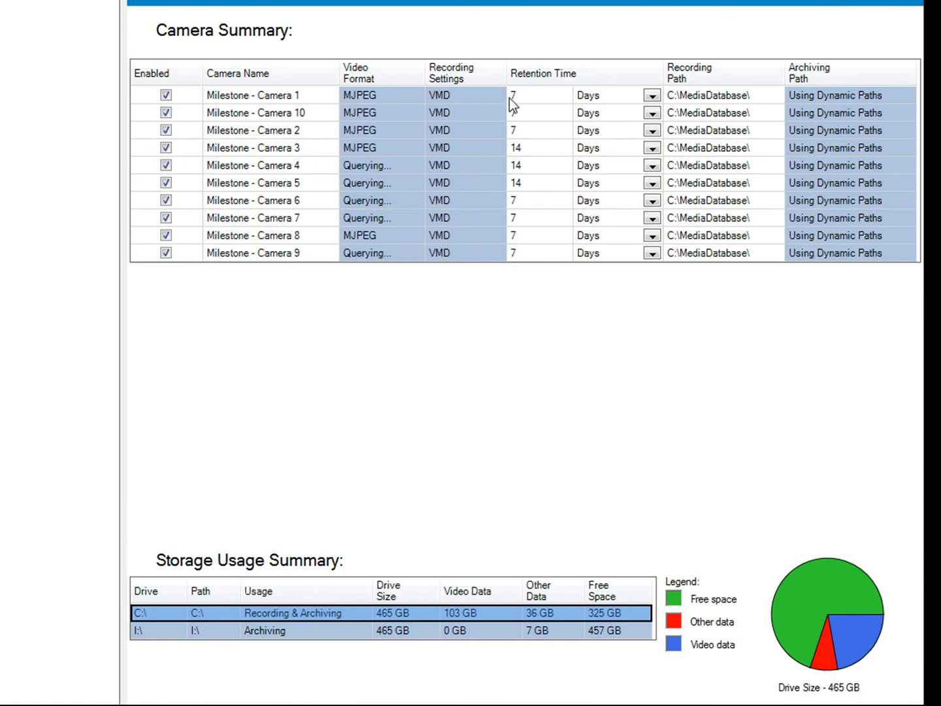
type("21")
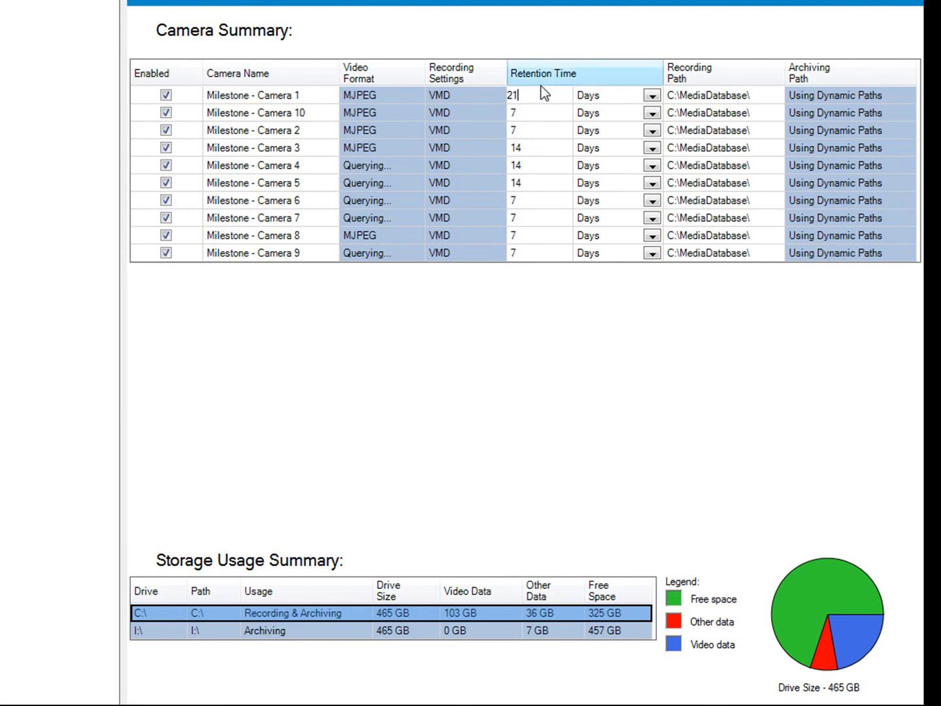
left_click(519, 110)
type("21")
left_click(524, 130)
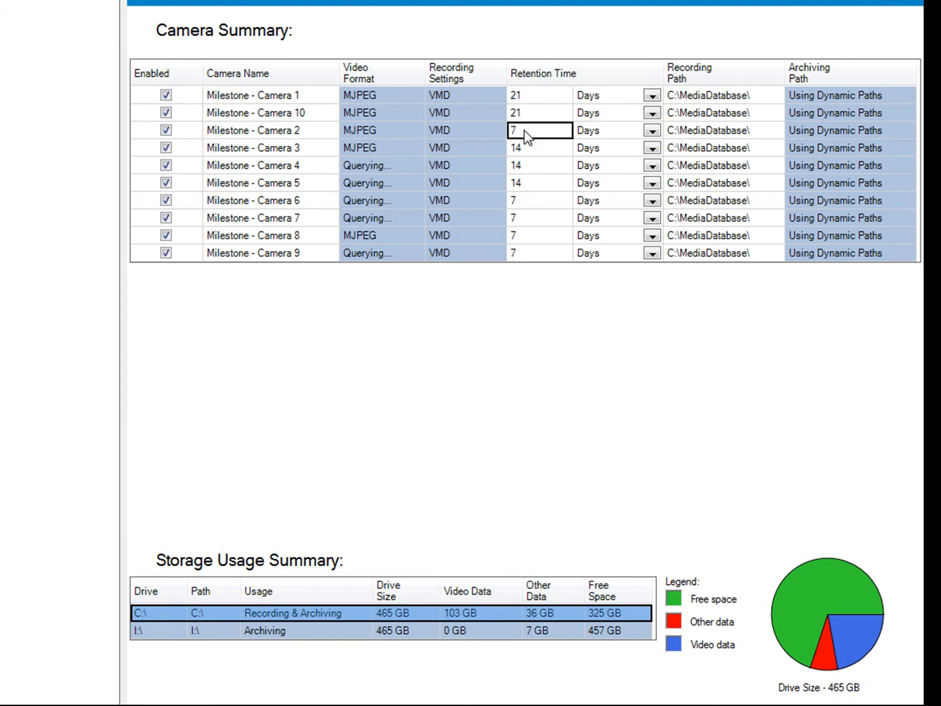
type("21")
left_click(726, 705)
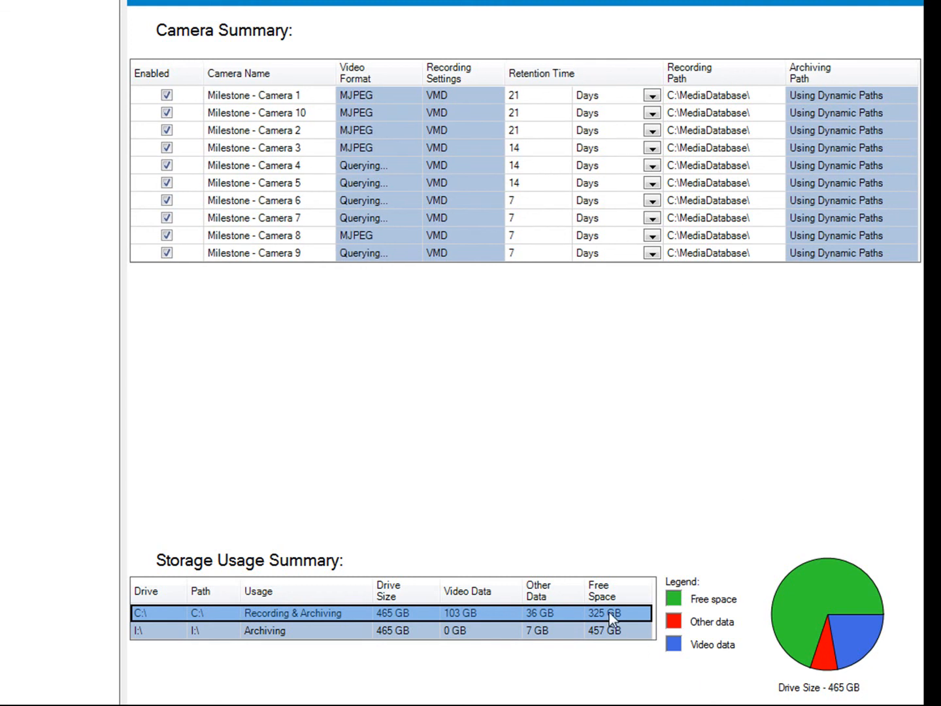
Check storage usage on the I:\ and C:\ drives, then open the Hardware Input Events summary.
left_click(607, 631)
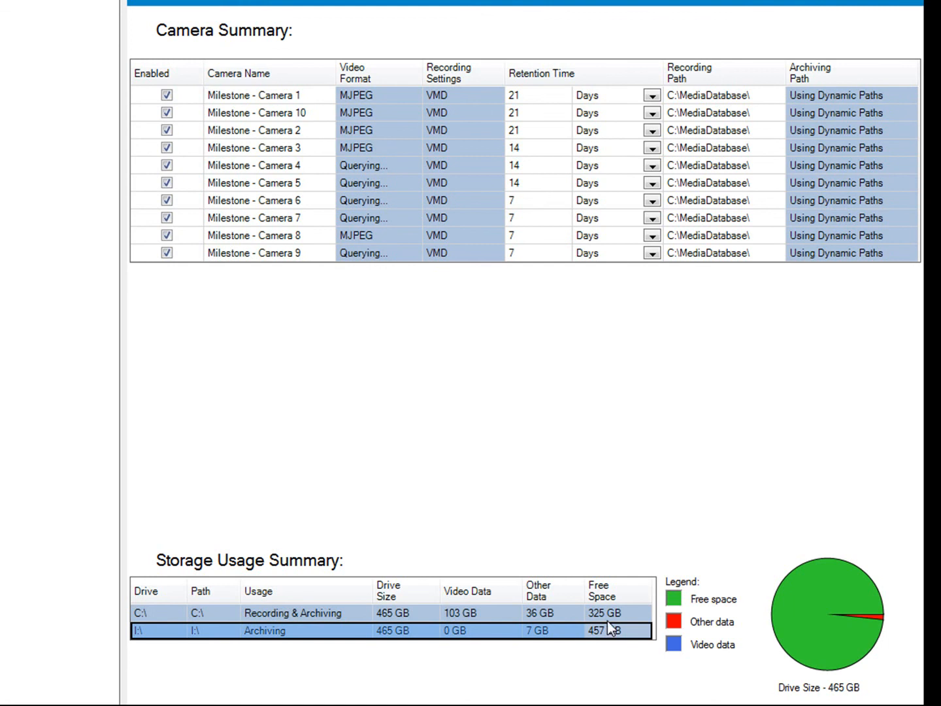
left_click(609, 614)
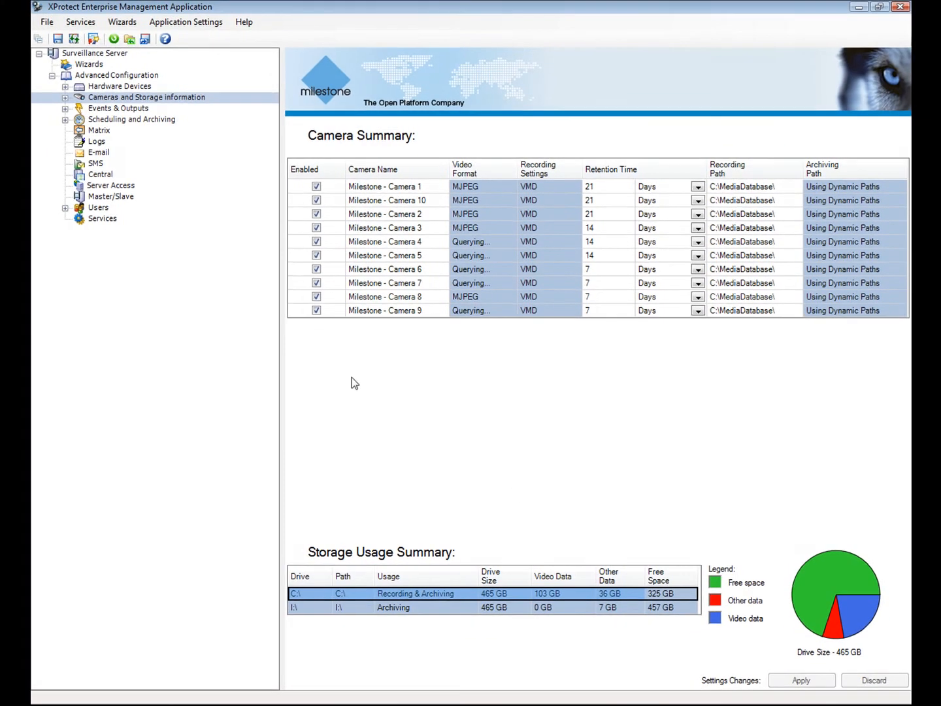
double_click(80, 111)
left_click(105, 120)
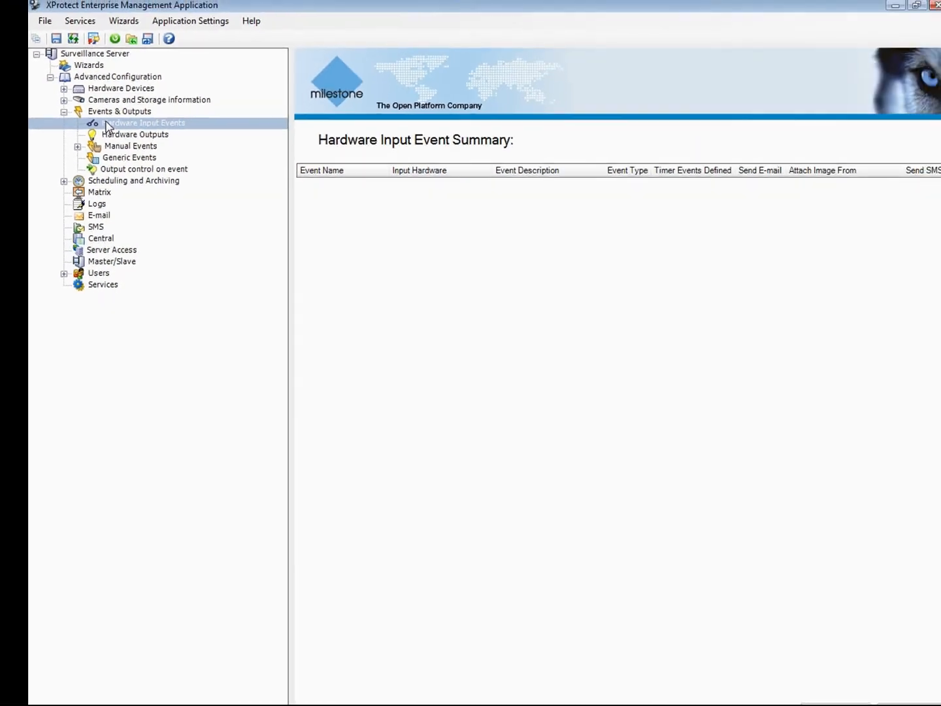
Add an input event named 'Gate switch' for Hardware Device 8's falling signal on input 1.
right_click(105, 119)
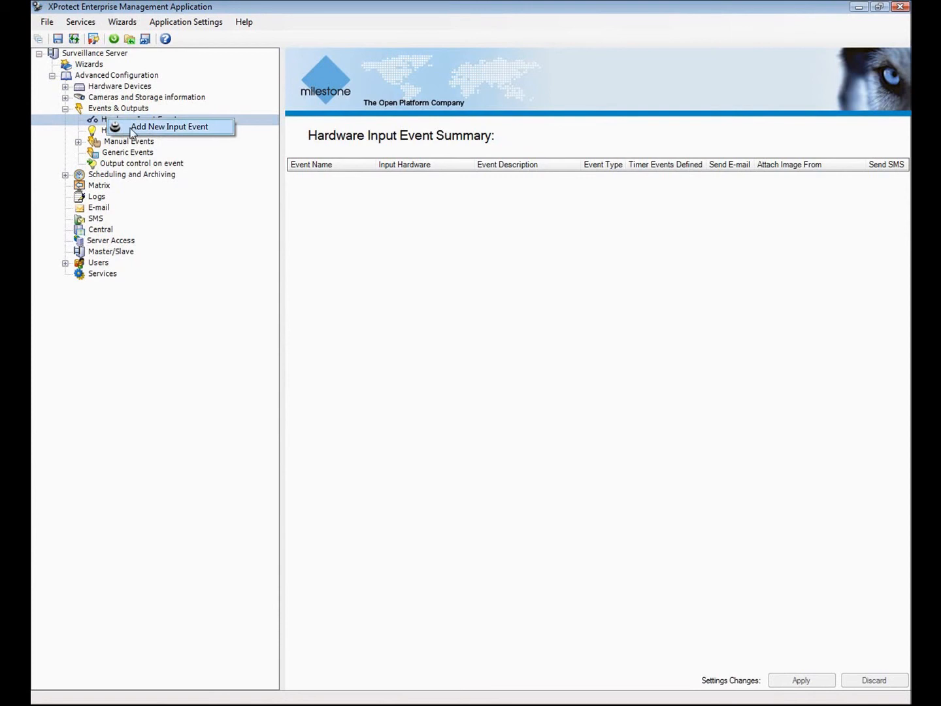
left_click(133, 128)
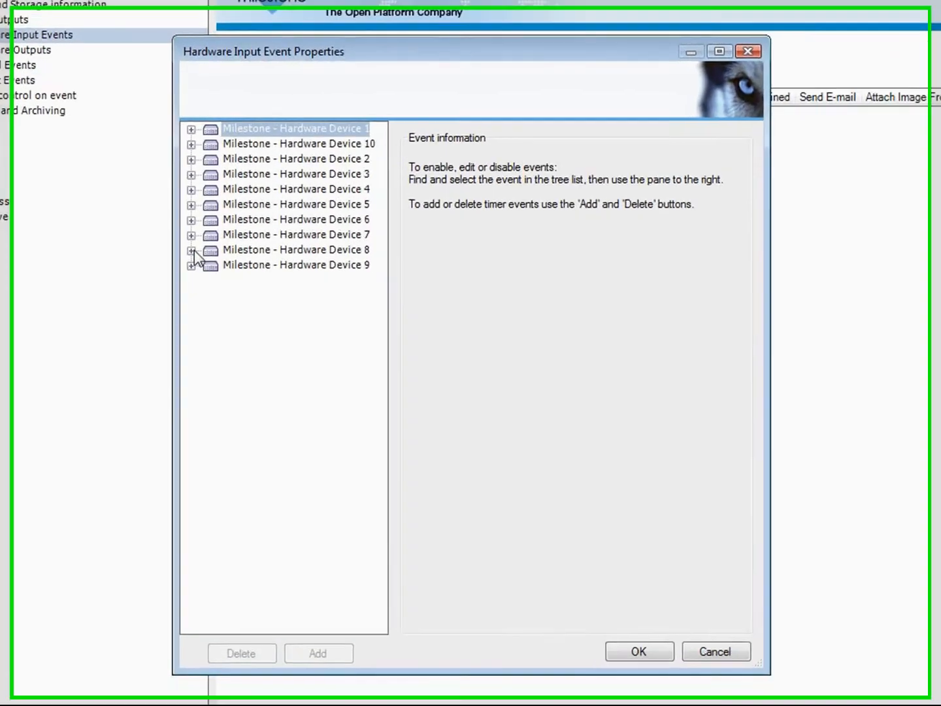
left_click(191, 250)
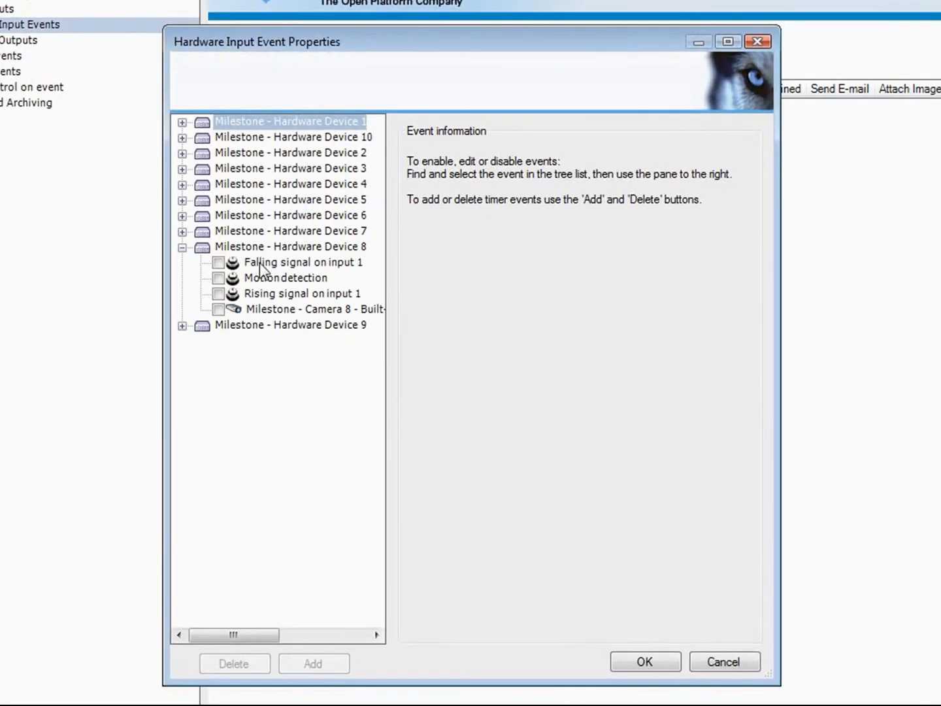
left_click(258, 266)
key("space")
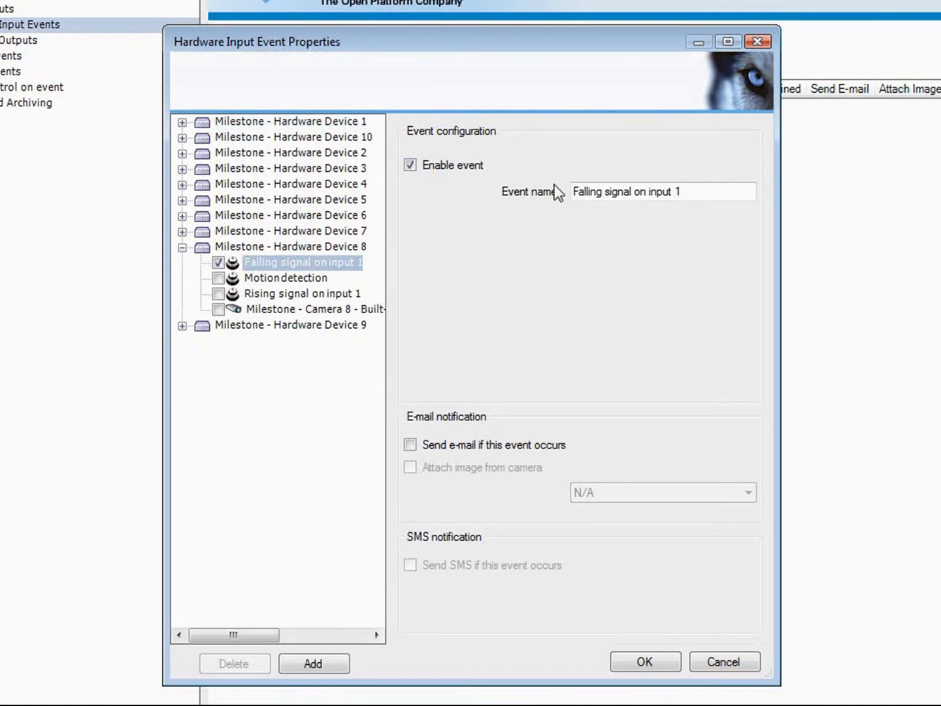
left_click_drag(686, 192, 543, 189)
type("G")
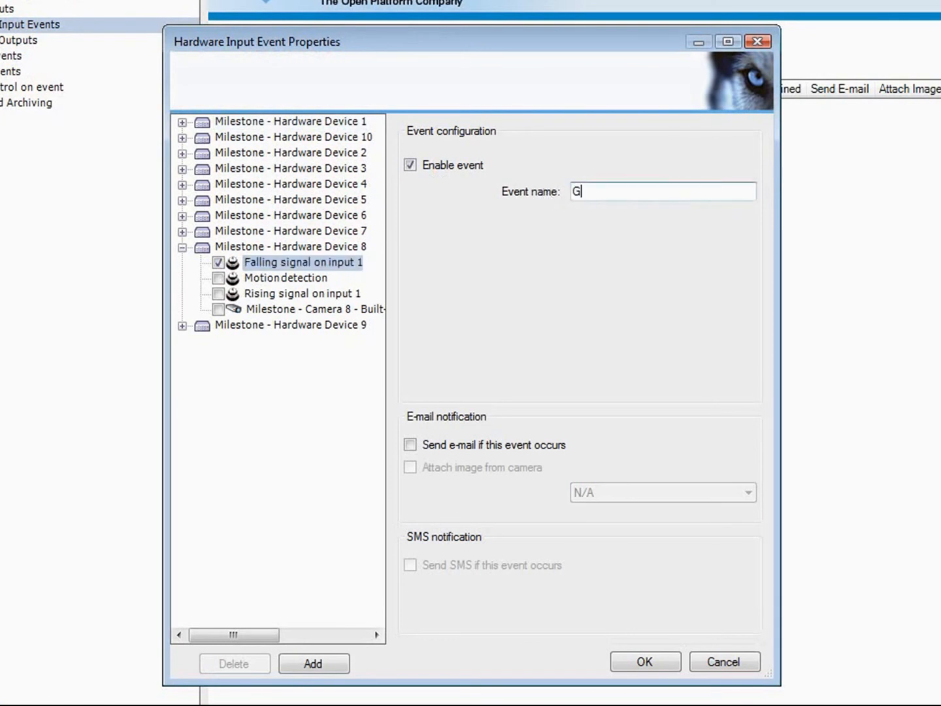
type("ate switch")
Enable e-mail notification with Milestone - Camera 8 image attachment and save the event.
left_click(409, 444)
left_click(409, 466)
left_click(756, 491)
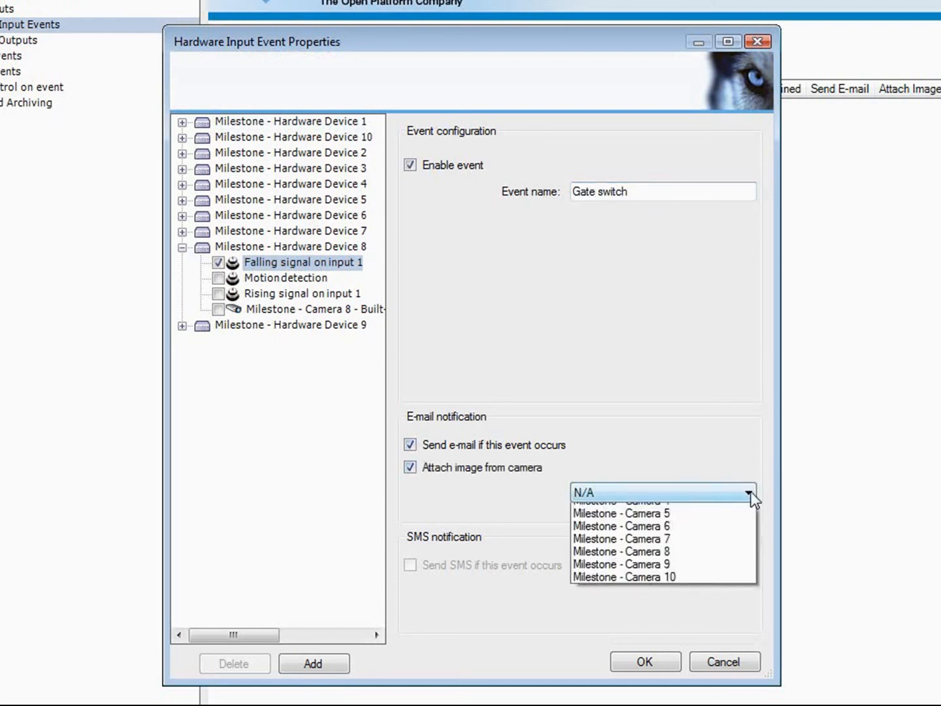
left_click(673, 611)
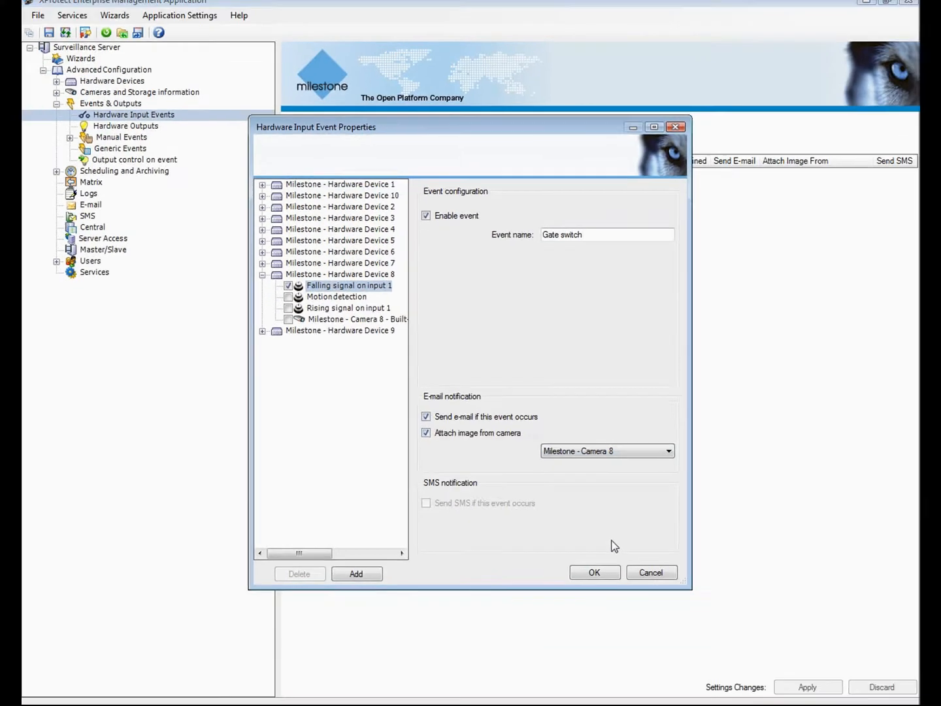
left_click(615, 601)
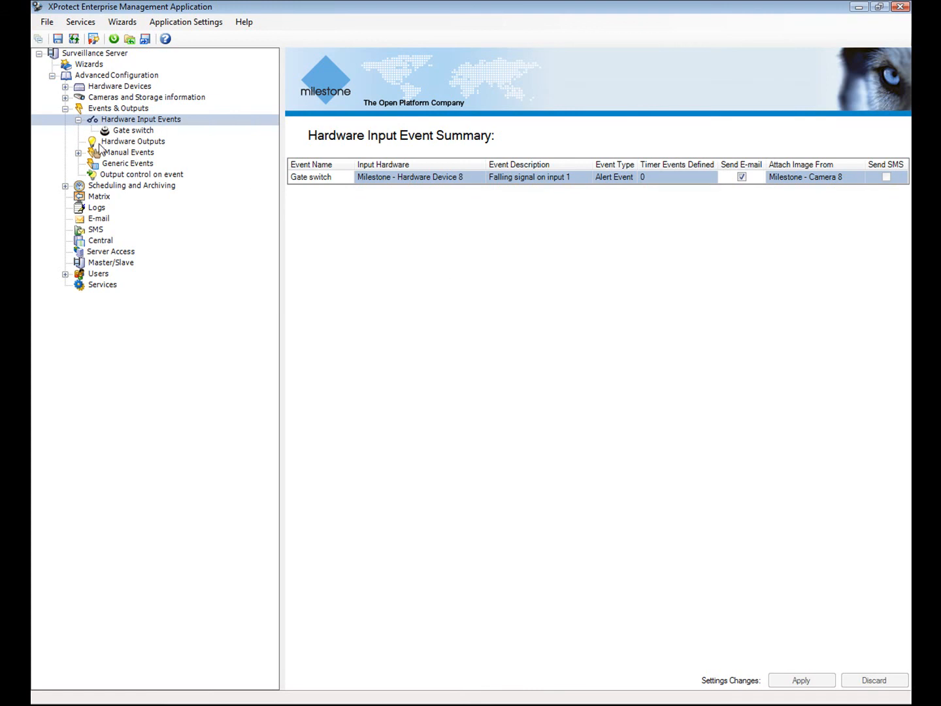
Add an output on Hardware Device 8 renamed 'Gate control' and save it.
left_click(92, 143)
right_click(92, 143)
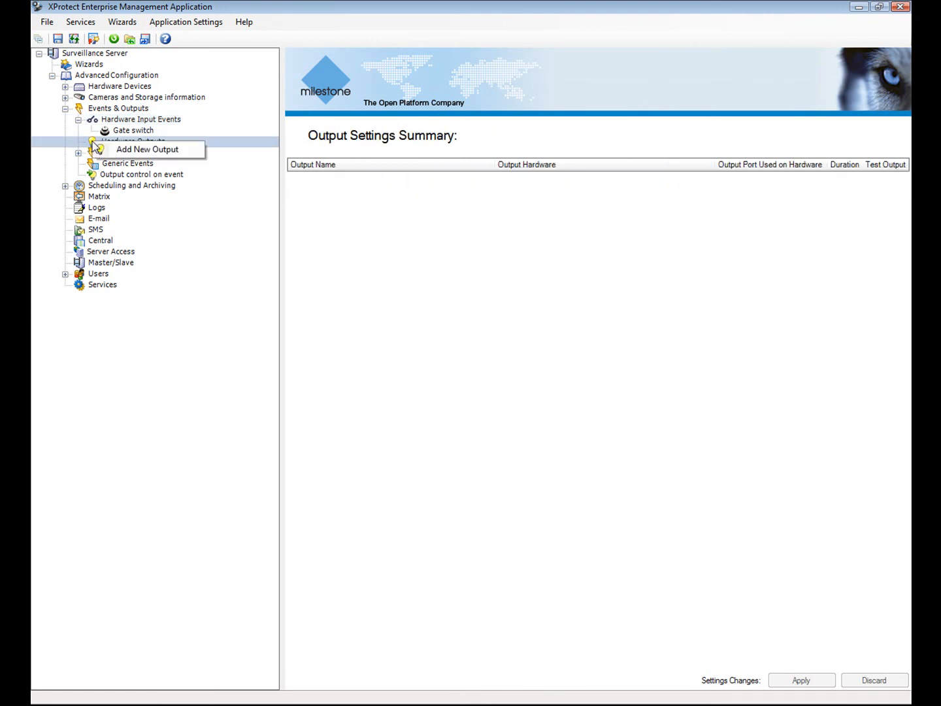
left_click(122, 150)
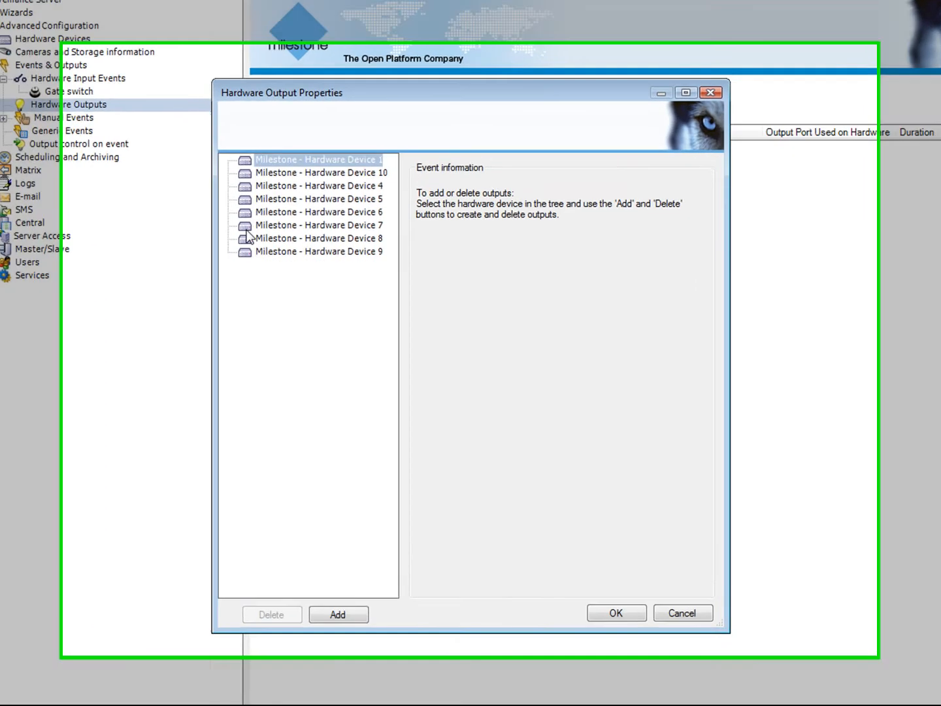
left_click(290, 251)
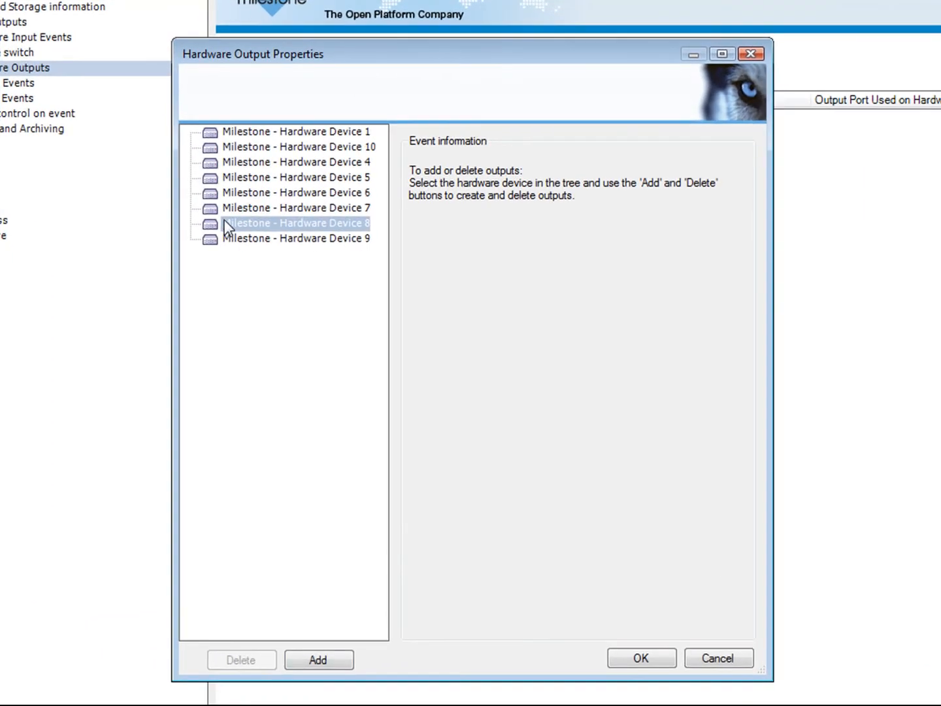
left_click(318, 662)
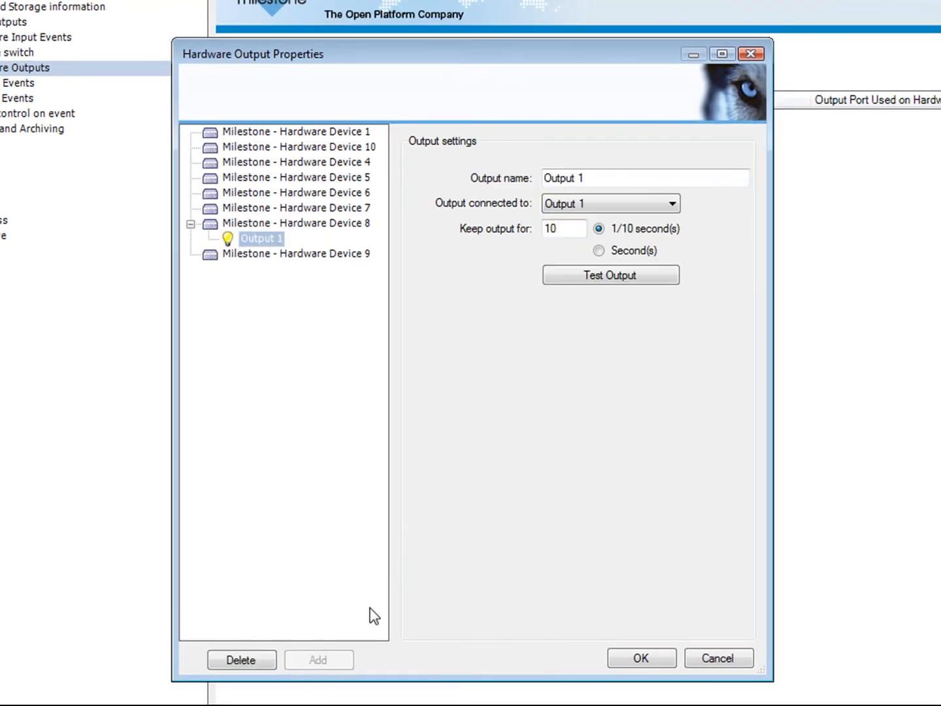
left_click_drag(586, 177, 525, 179)
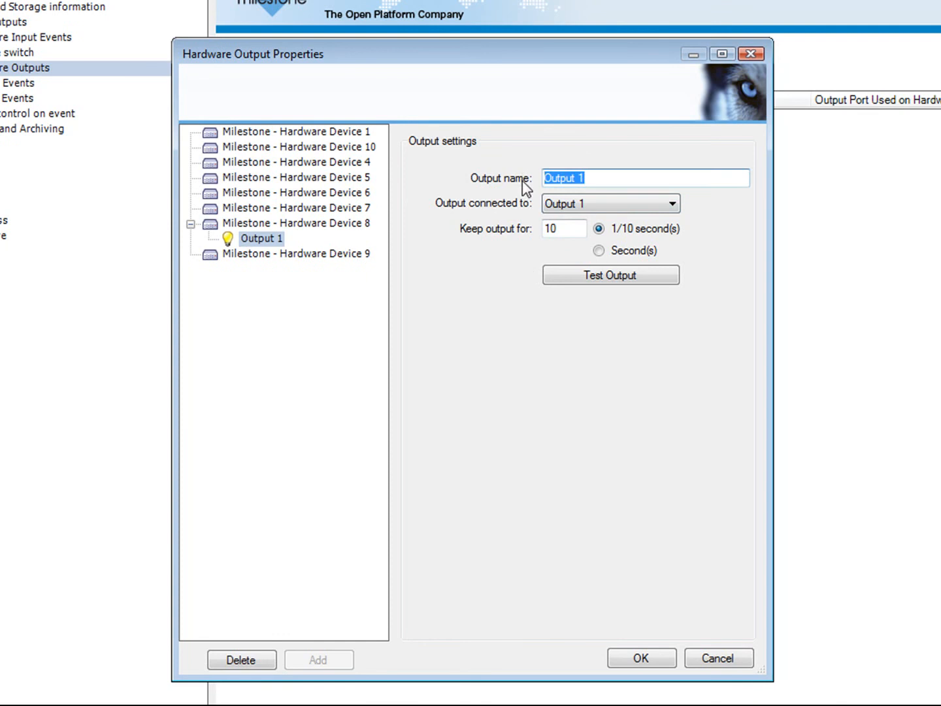
type("Gate co")
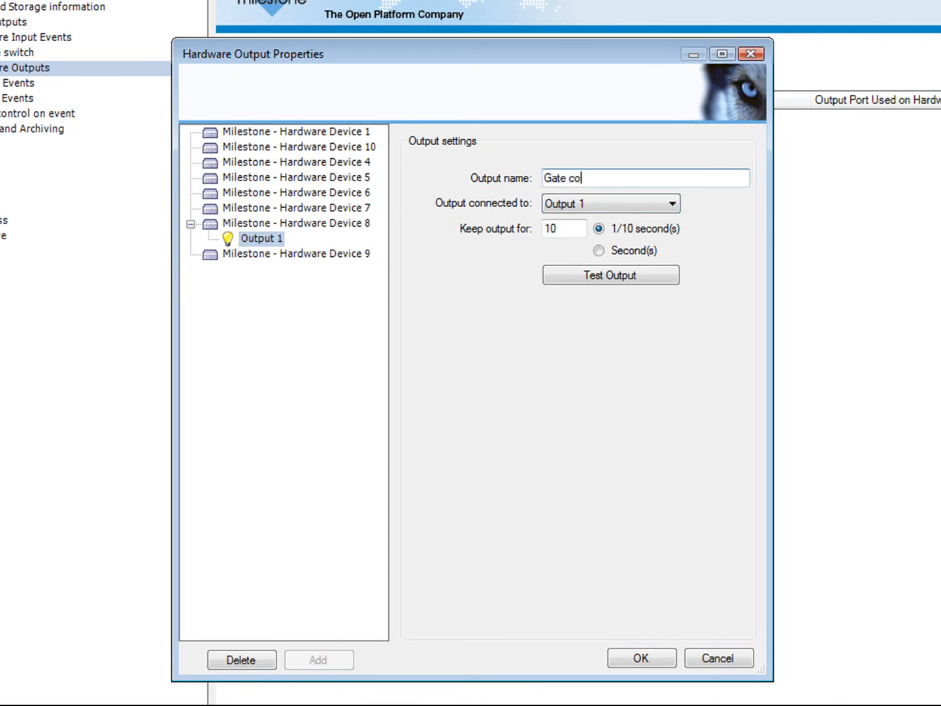
type("ntrol")
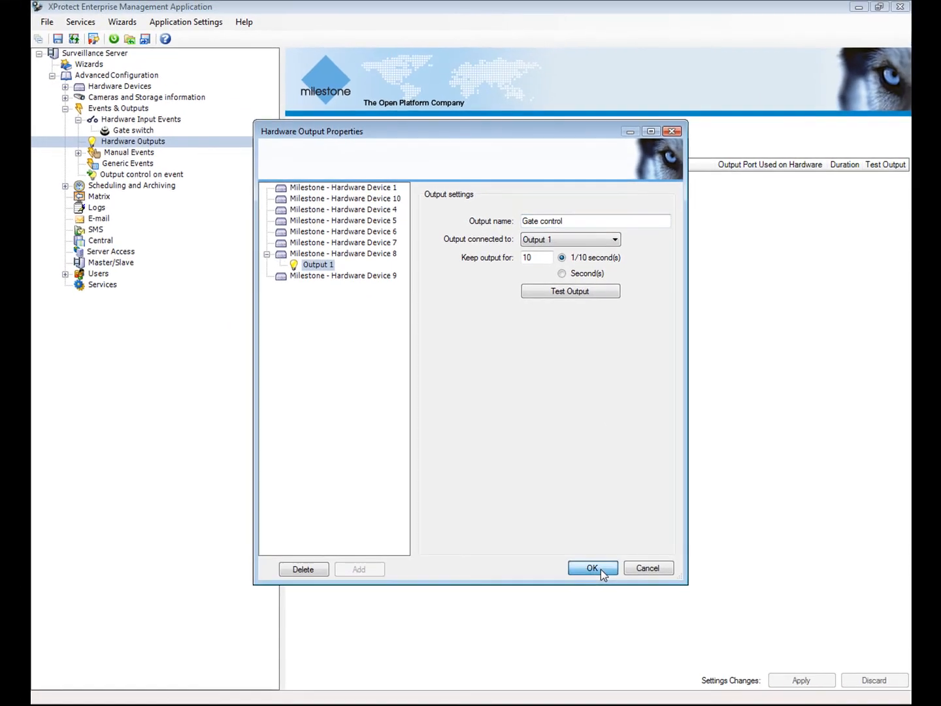
left_click(612, 604)
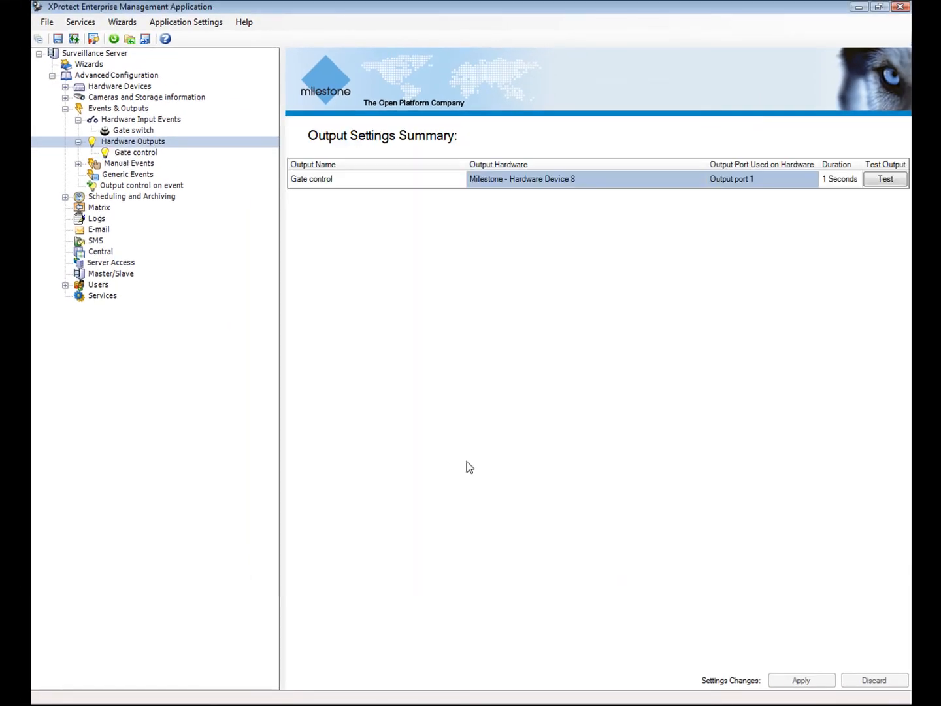
Set Output control on event to trigger Gate control from the Gate switch event.
left_click(136, 185)
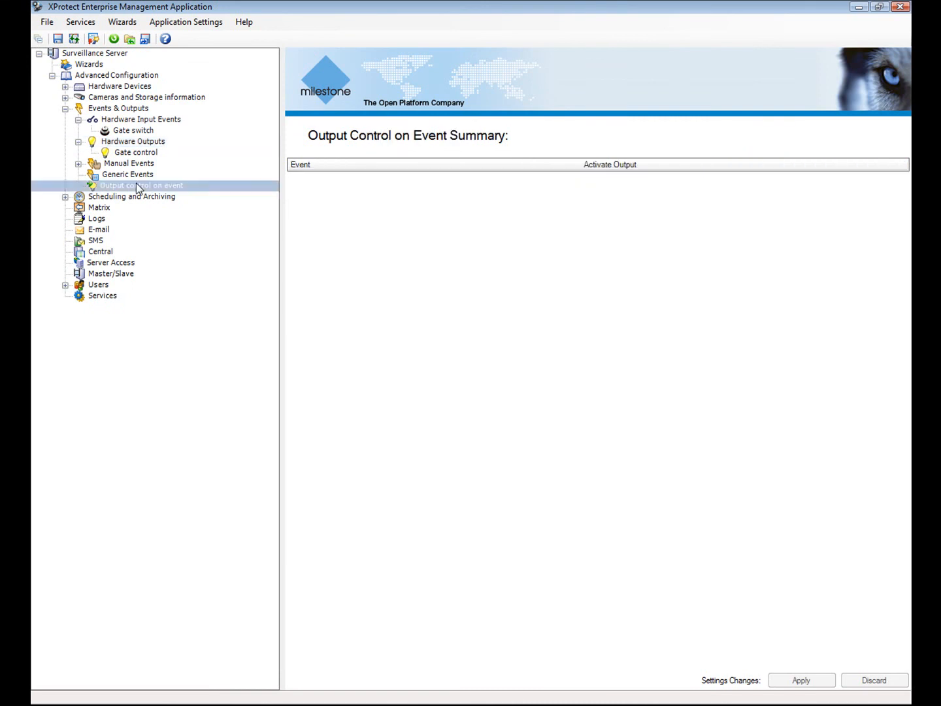
right_click(136, 186)
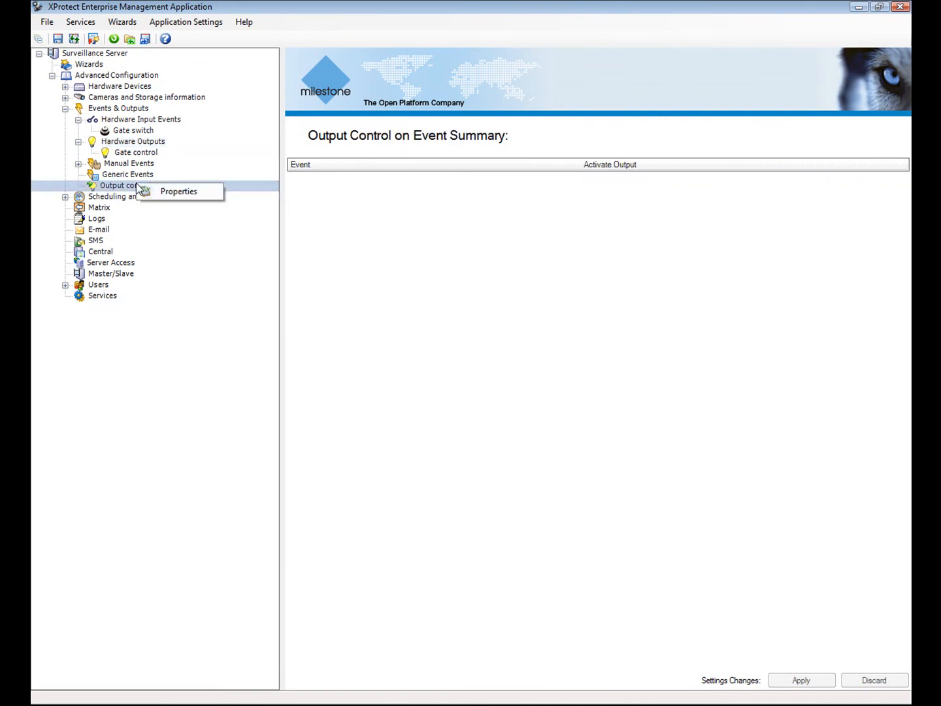
left_click(171, 190)
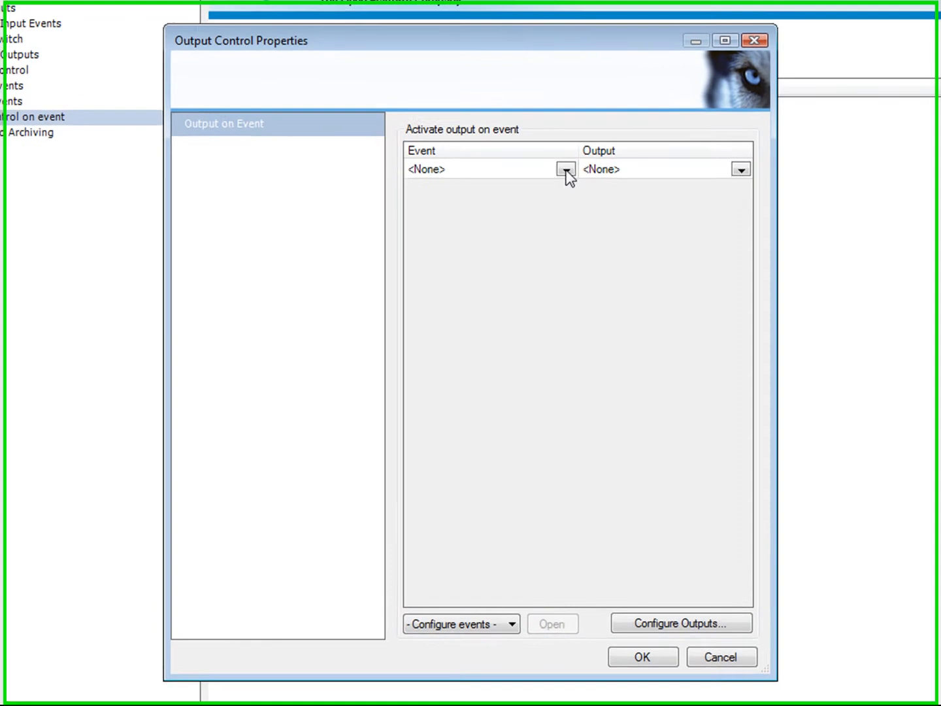
left_click(544, 209)
left_click(553, 198)
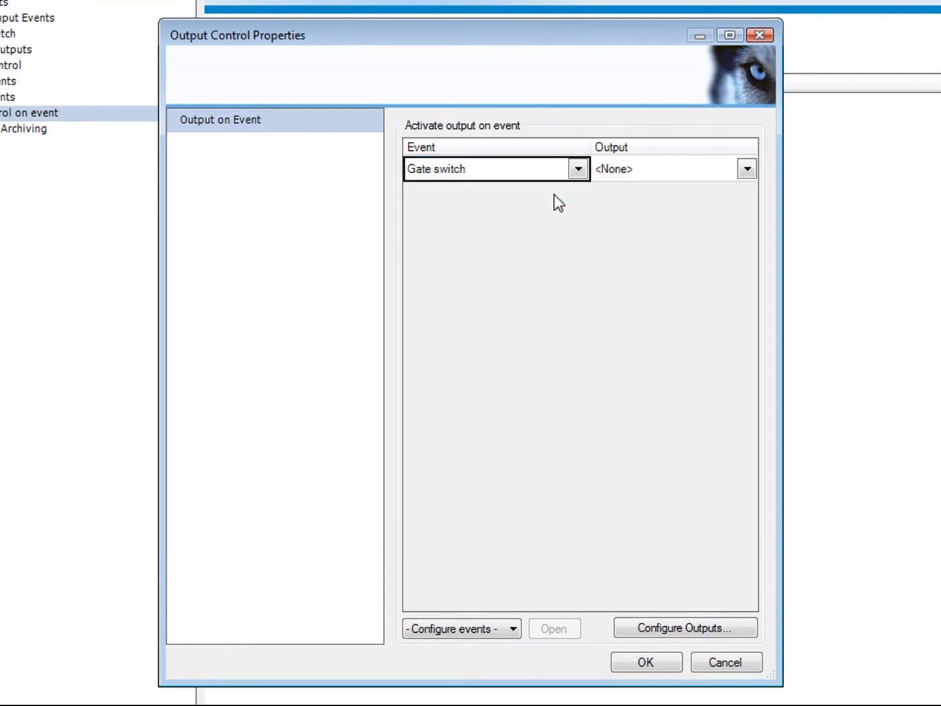
left_click(746, 169)
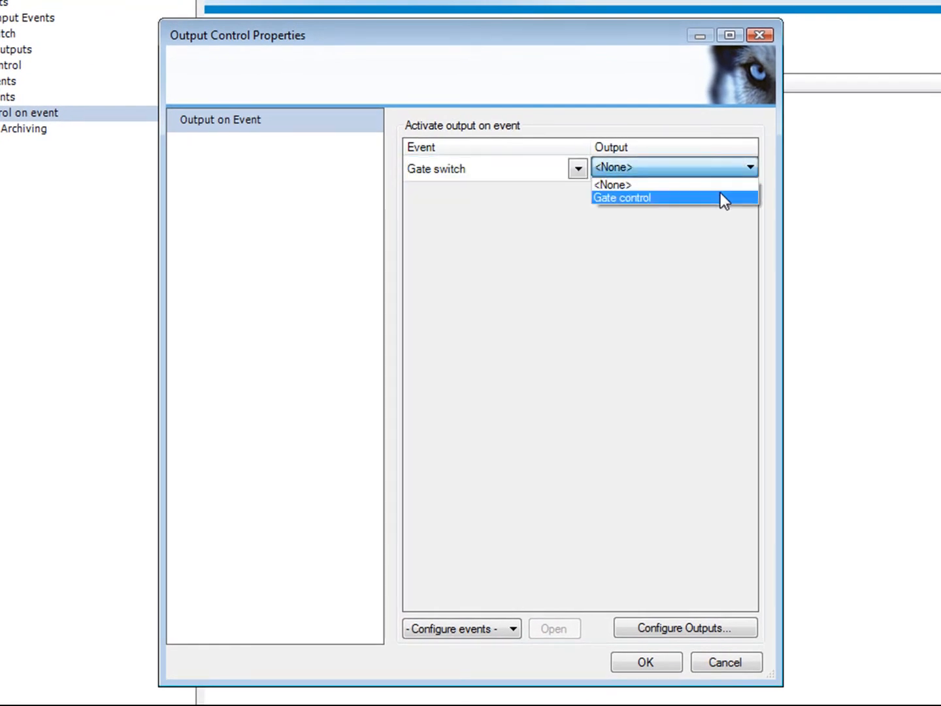
left_click(719, 197)
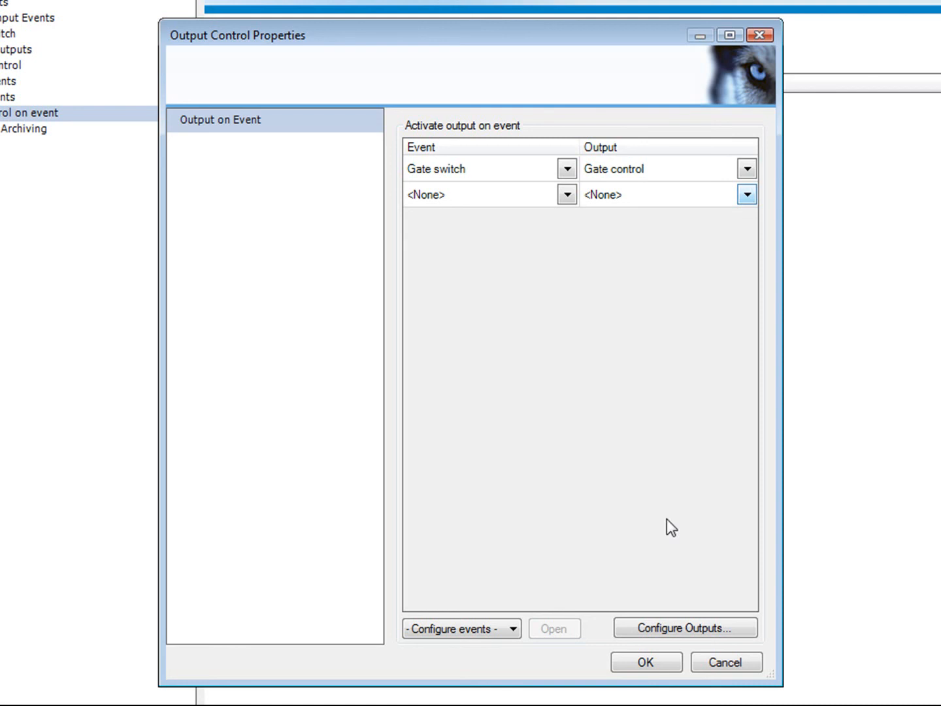
left_click(660, 660)
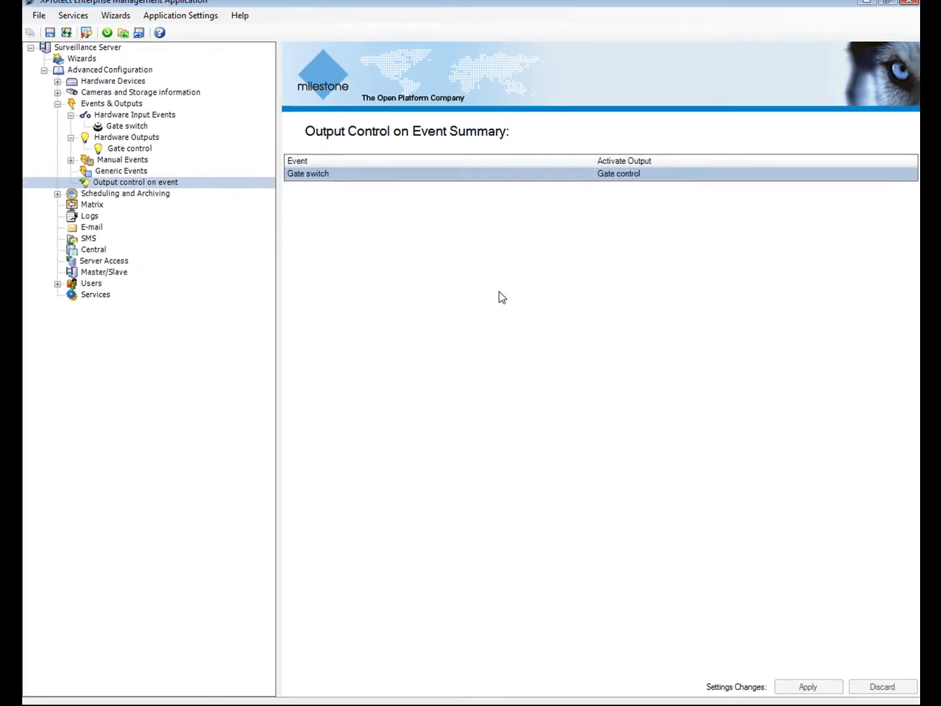
left_click(65, 109)
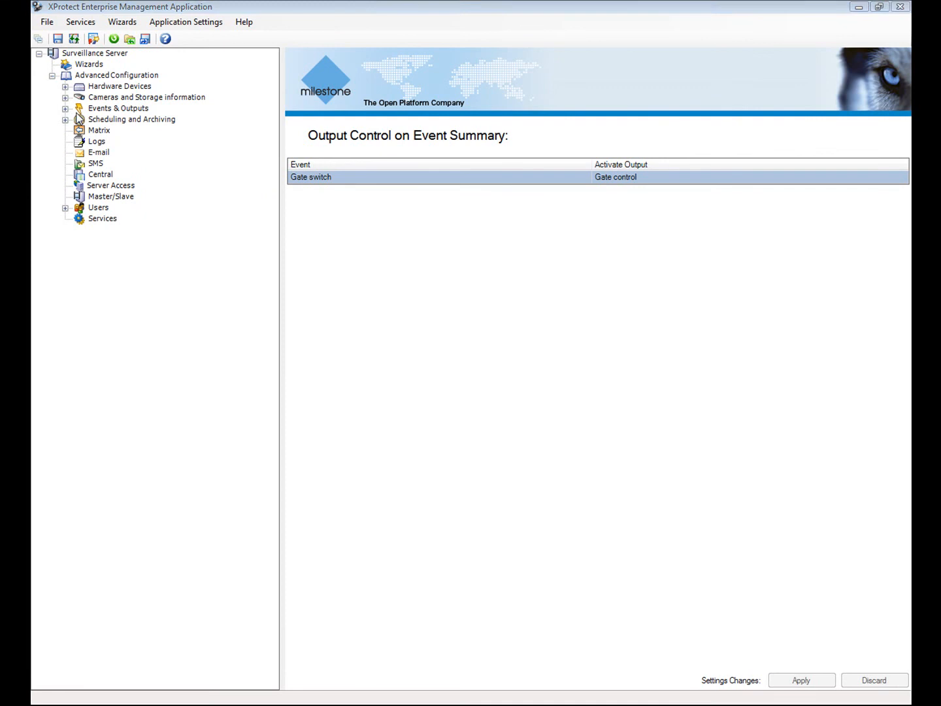
Set Camera 7's Online schedule to Business Hours in Scheduling and Archiving and apply.
left_click(96, 122)
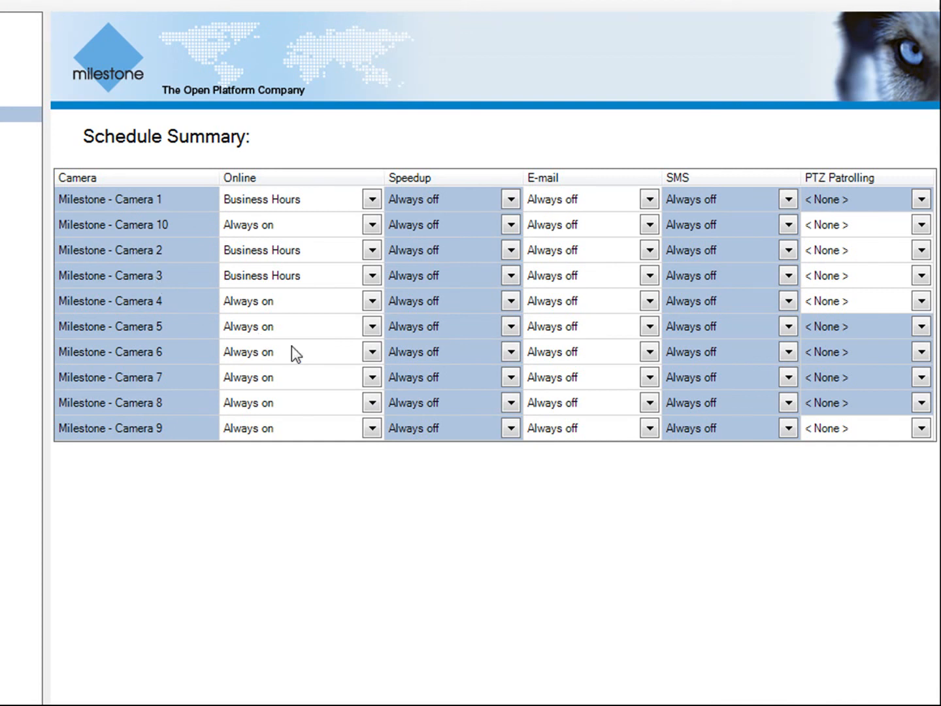
left_click(372, 380)
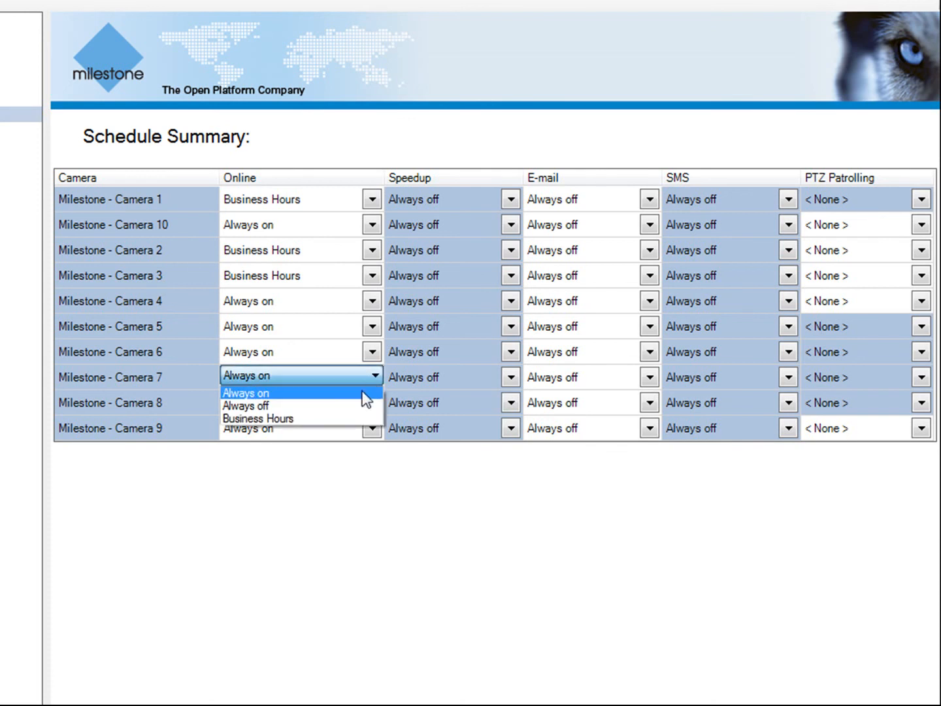
left_click(351, 418)
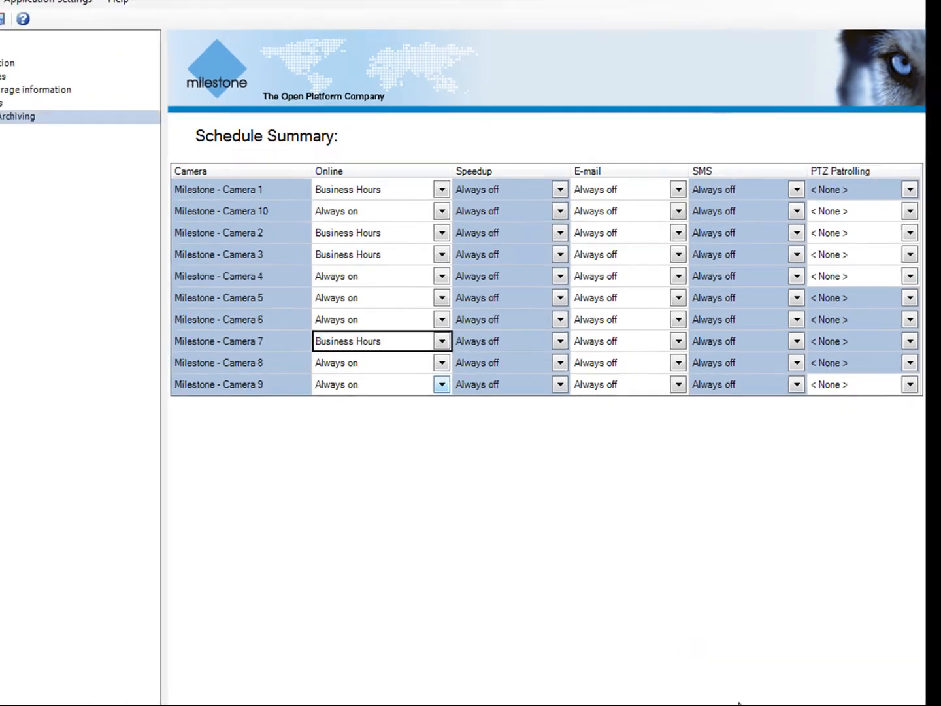
left_click(804, 680)
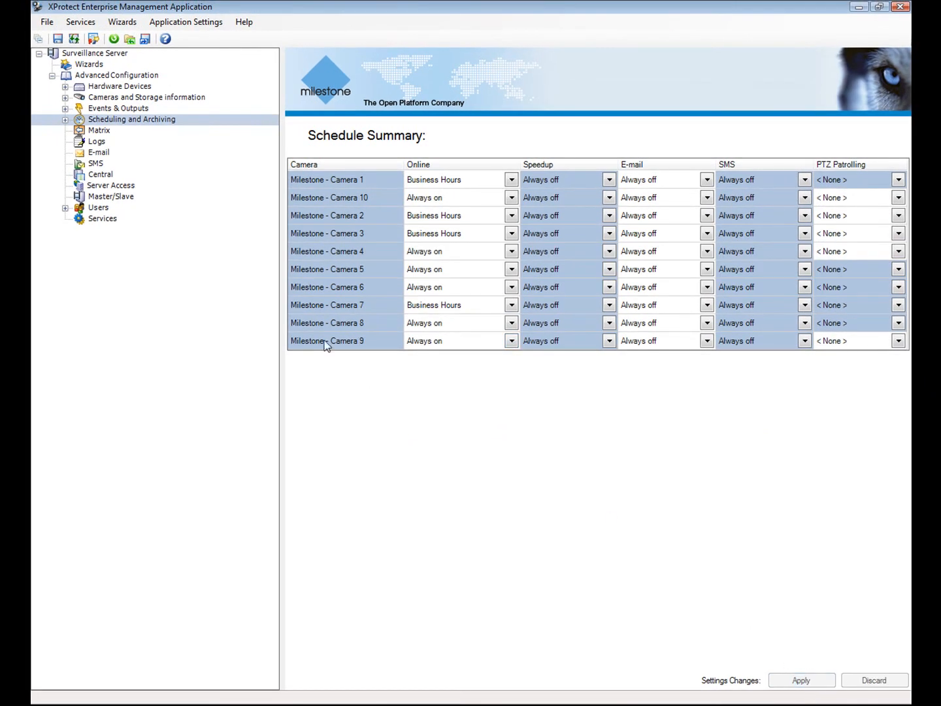
Grant the basic user Live and Playback rights on Milestone - Camera 5 and apply them.
left_click(65, 209)
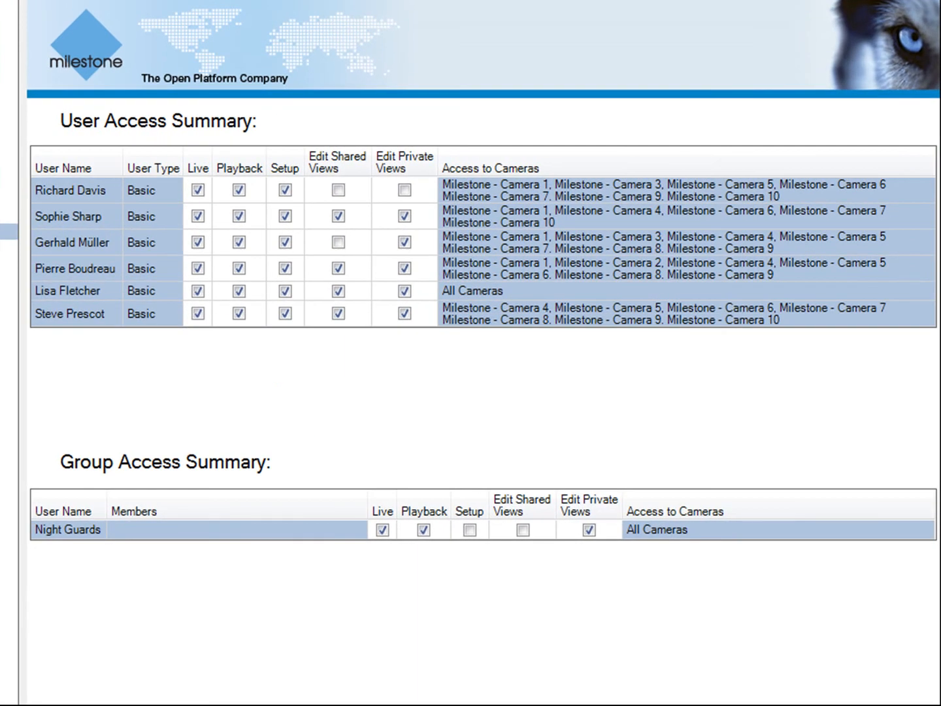
left_click(7, 311)
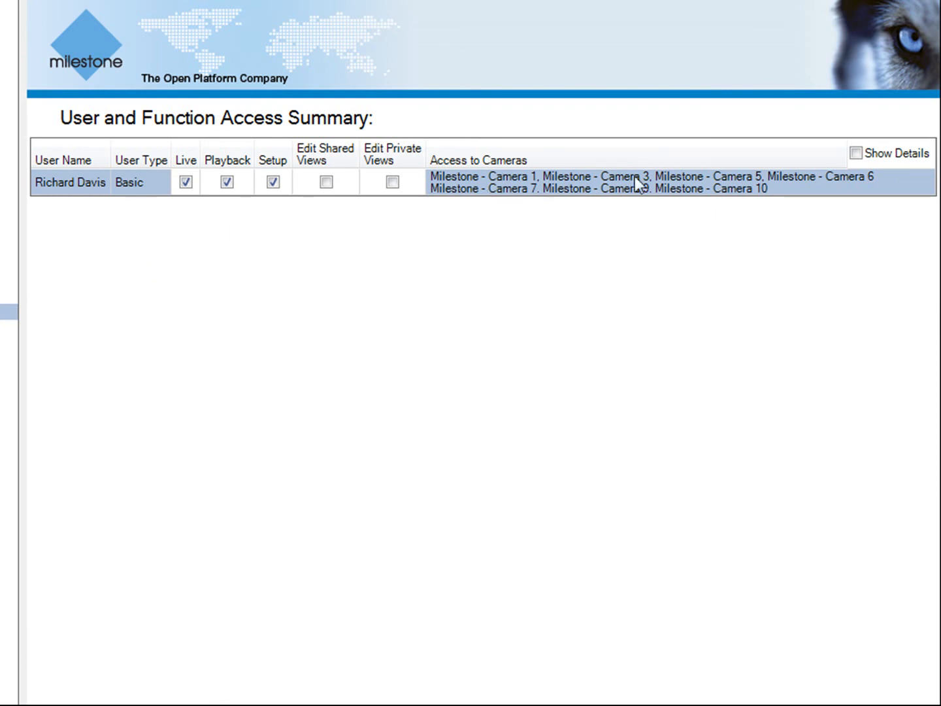
left_click(856, 152)
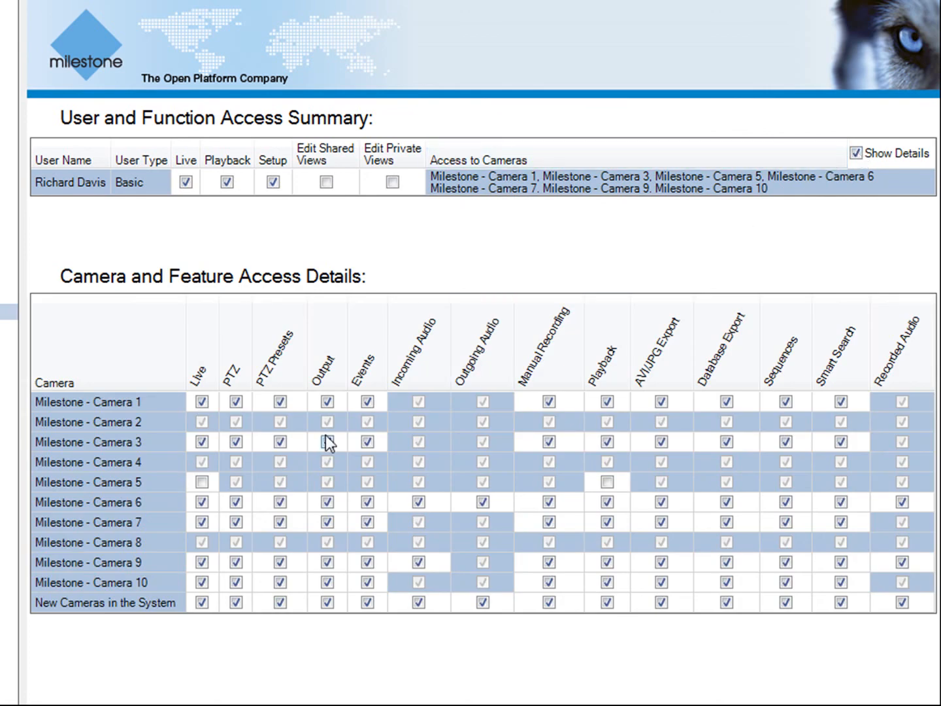
left_click(202, 482)
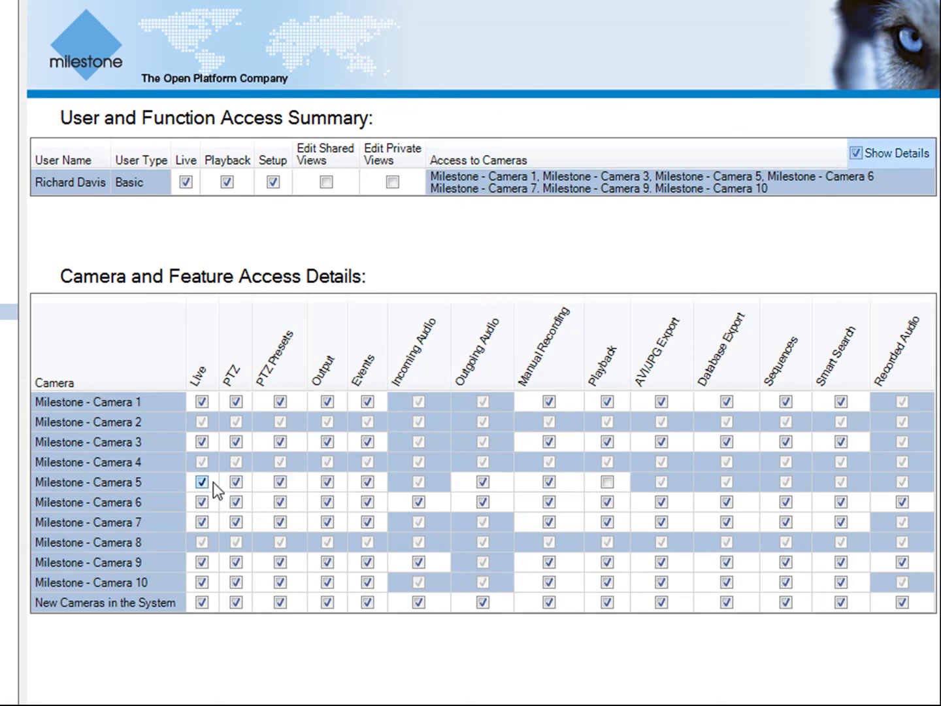
left_click(607, 482)
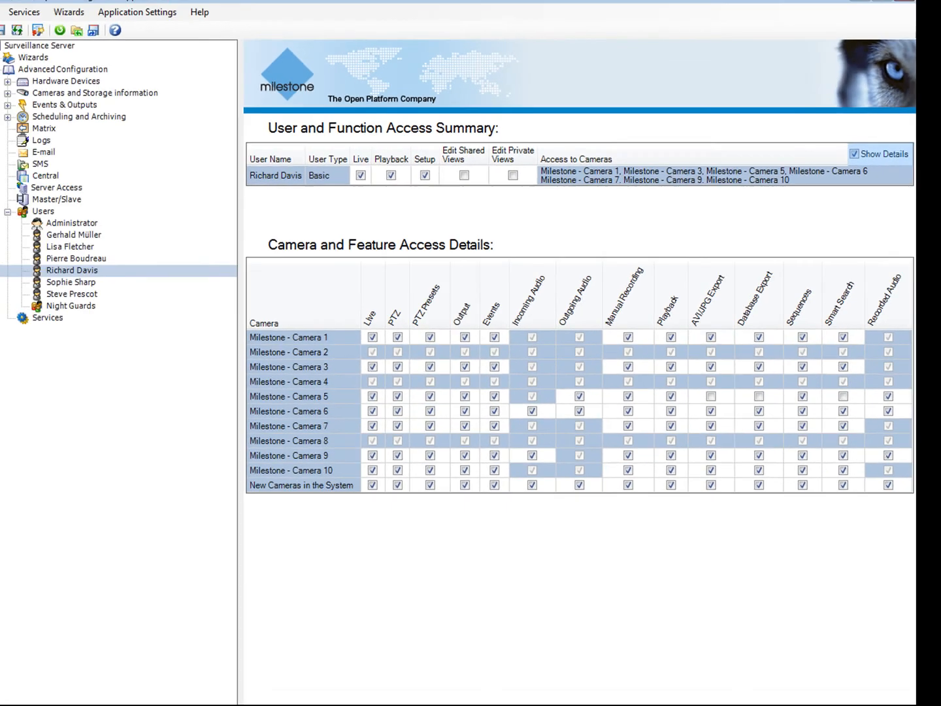
left_click(801, 680)
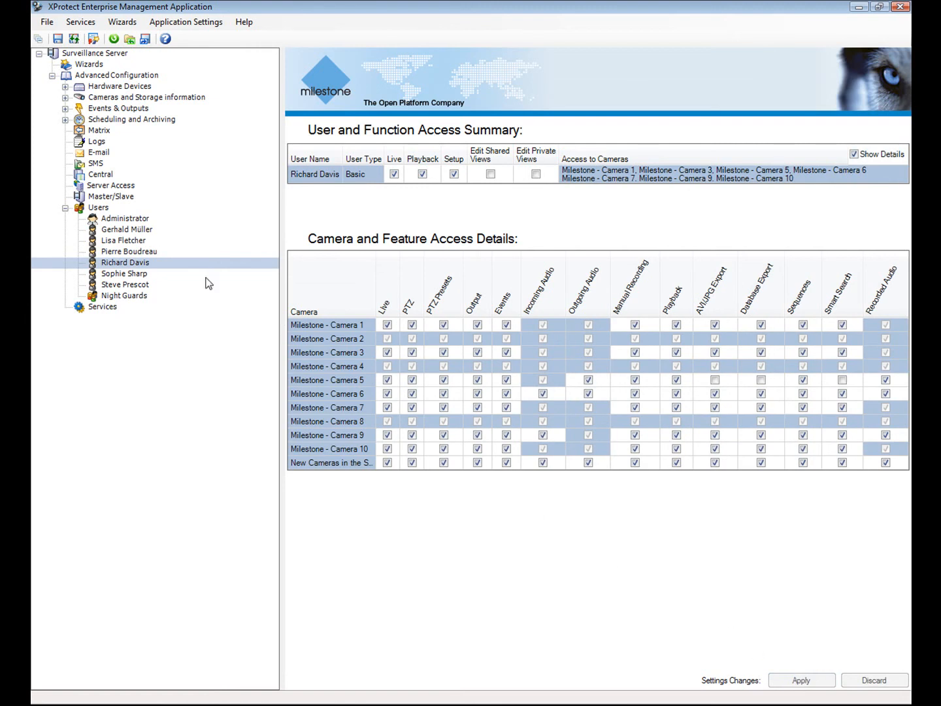
left_click(65, 208)
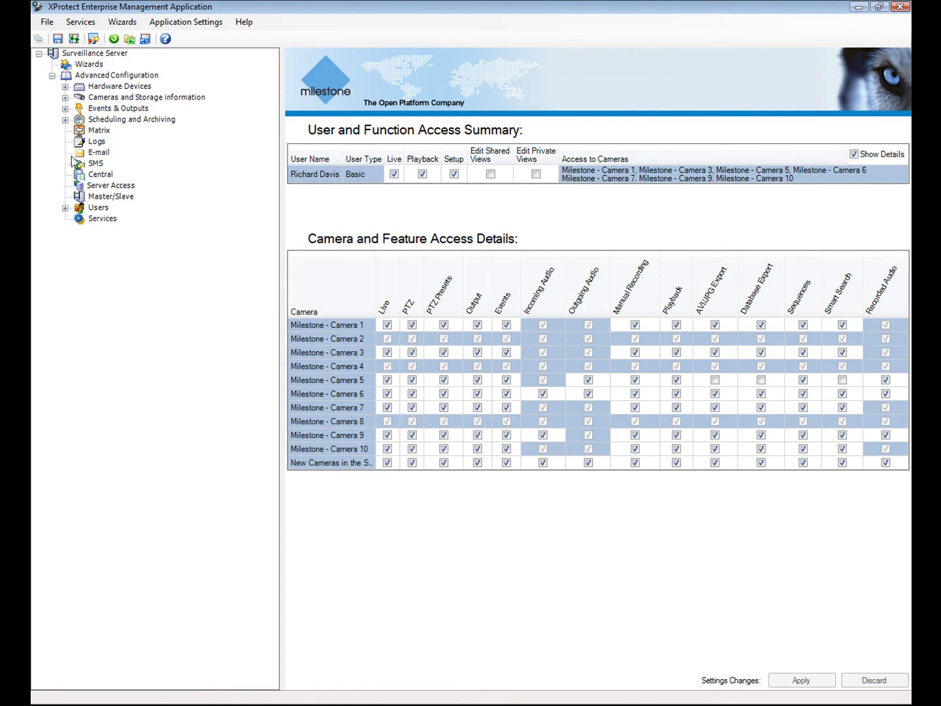
Delete all hardware devices and their recordings from the server.
left_click(65, 86)
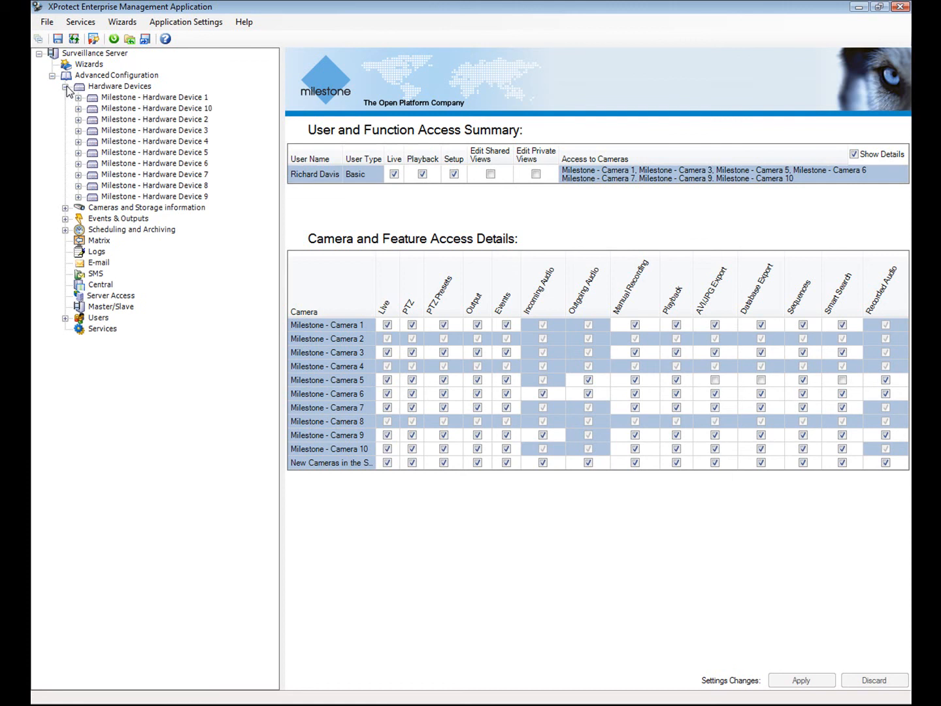
right_click(95, 86)
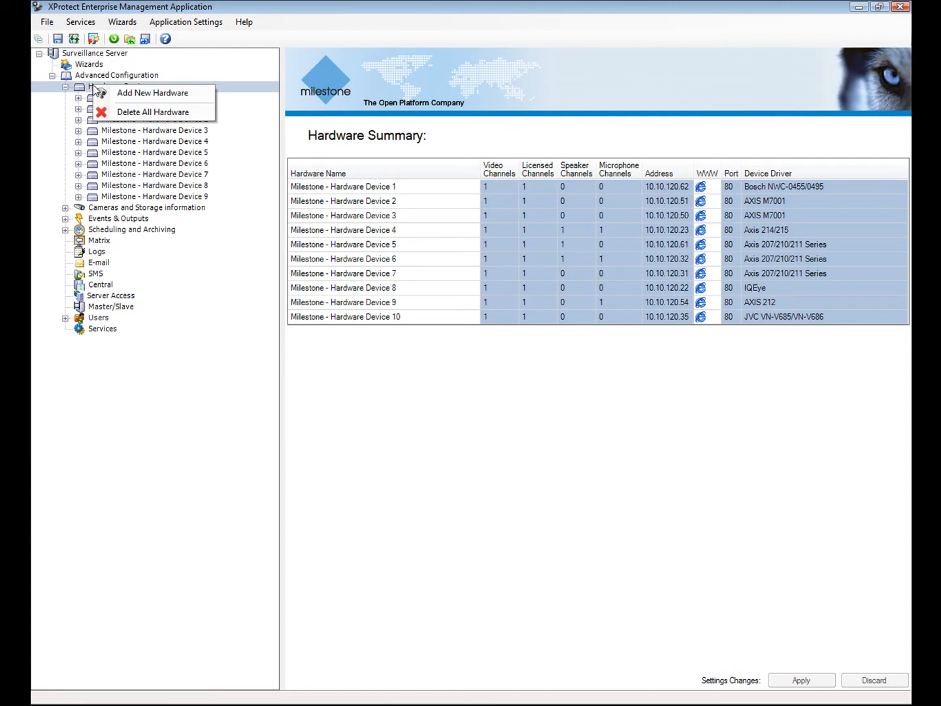
left_click(137, 113)
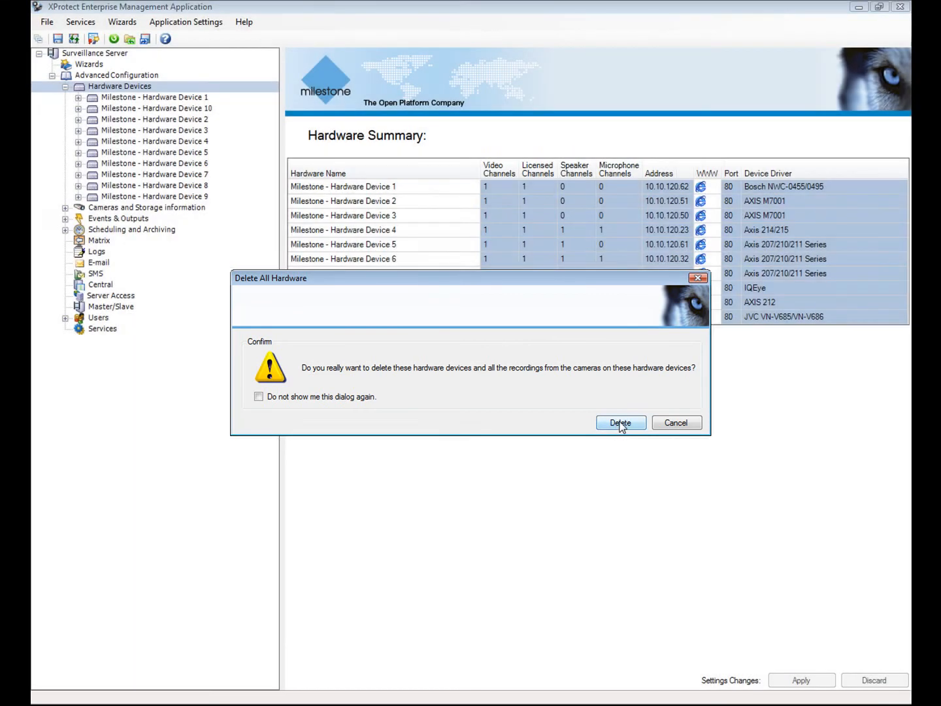
left_click(620, 423)
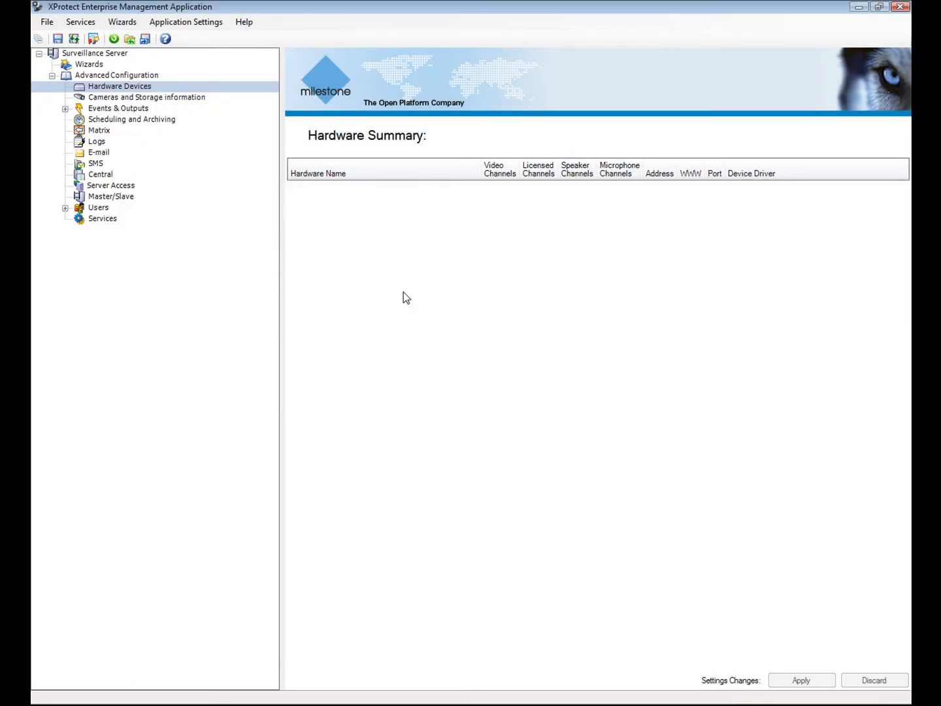
Review the Application Behavior settings and accept them unchanged.
left_click(170, 24)
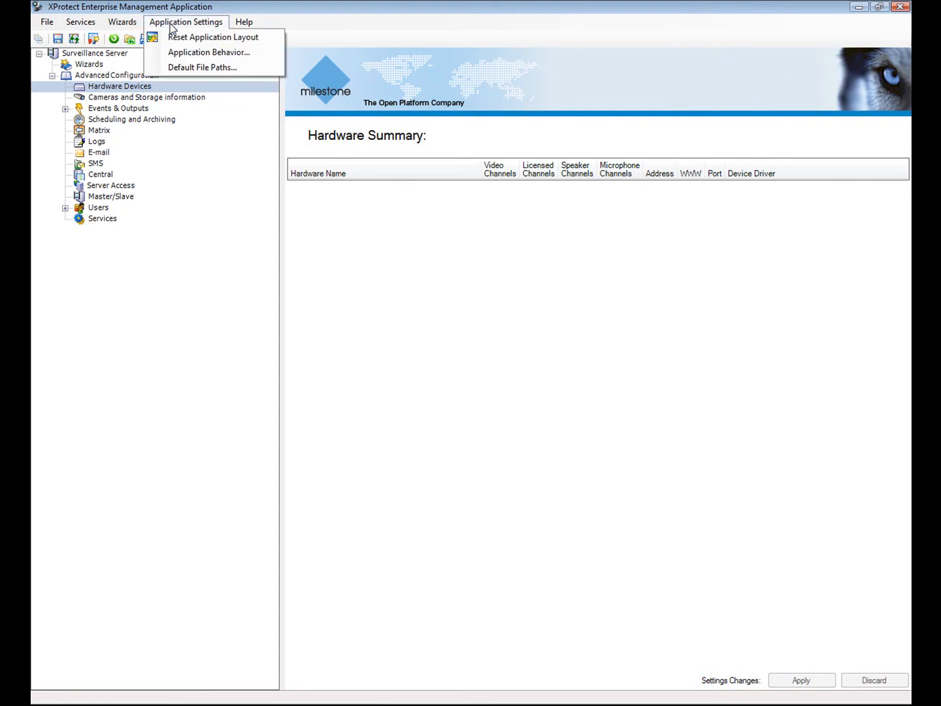
left_click(185, 53)
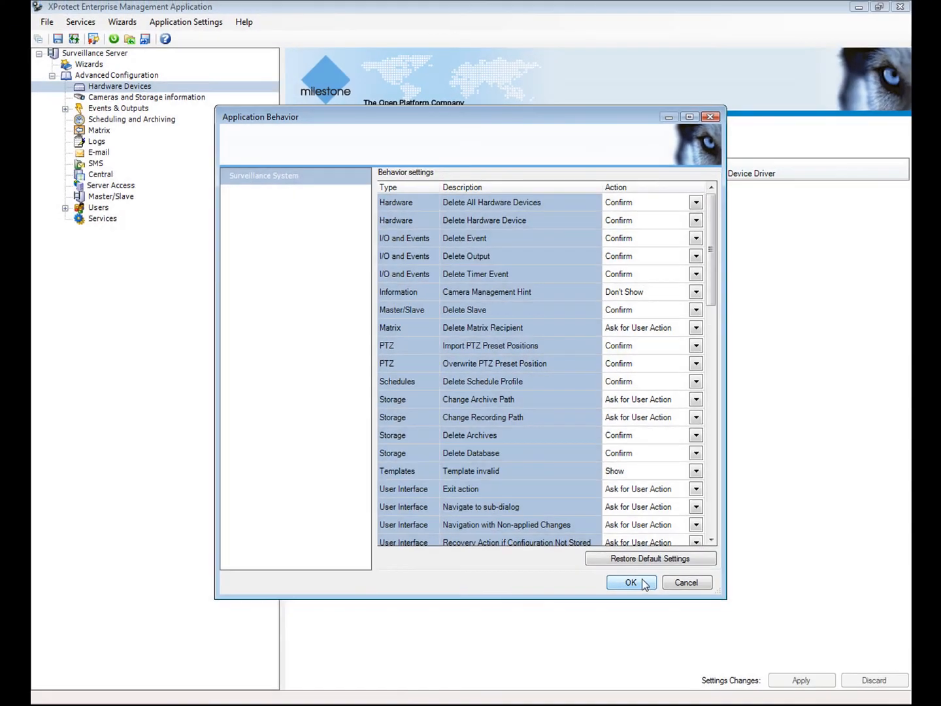
left_click(631, 583)
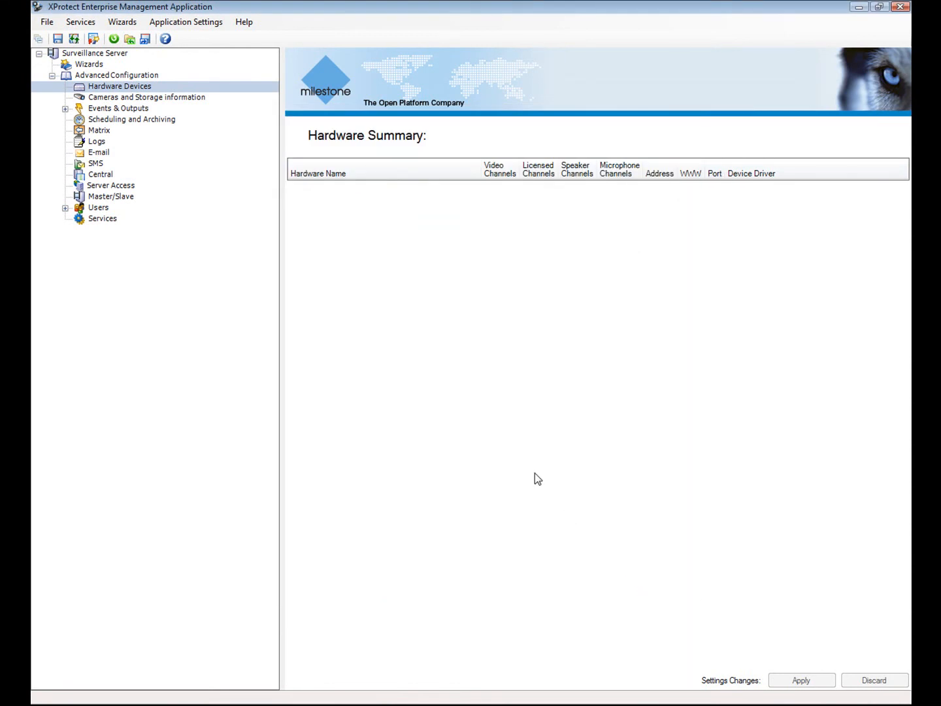
Load the Current Session restore point 27-10-2009 15.45.50, overwriting the current configuration.
left_click(47, 20)
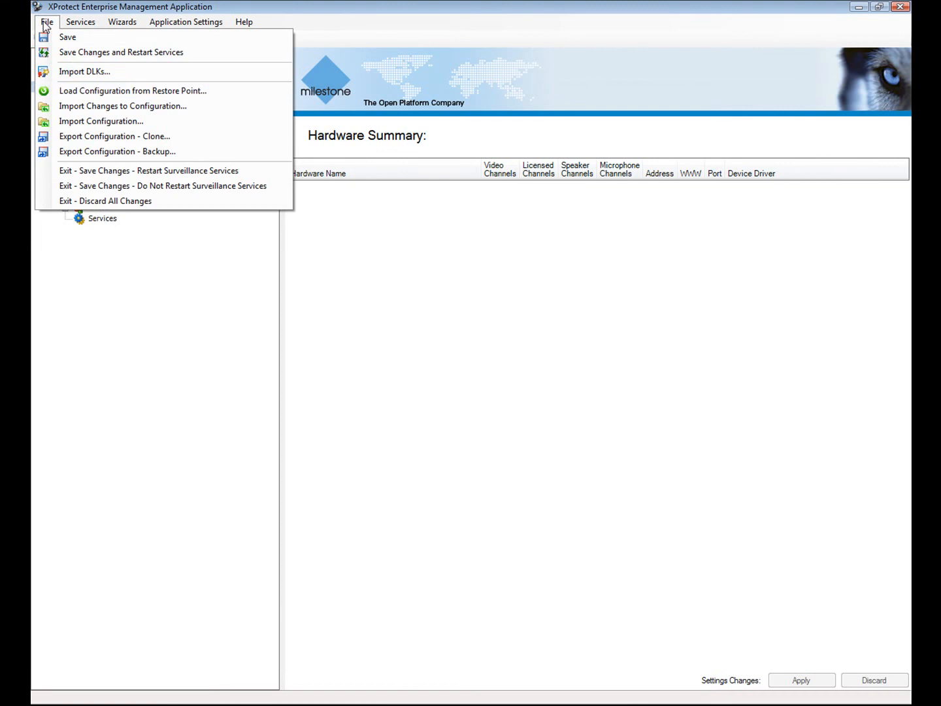
left_click(83, 91)
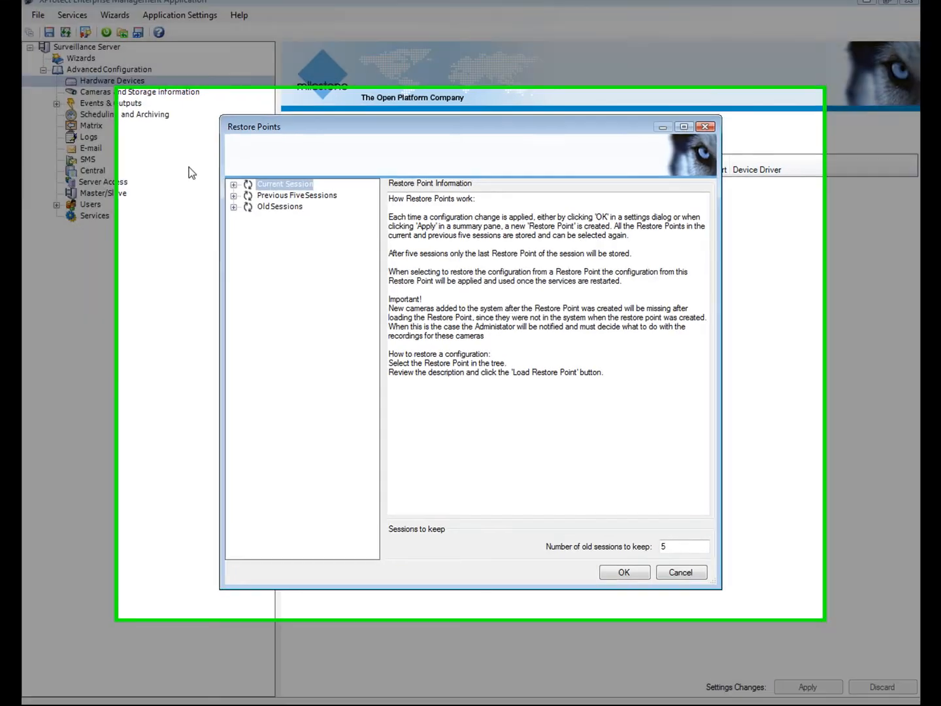
left_click(233, 207)
left_click(233, 196)
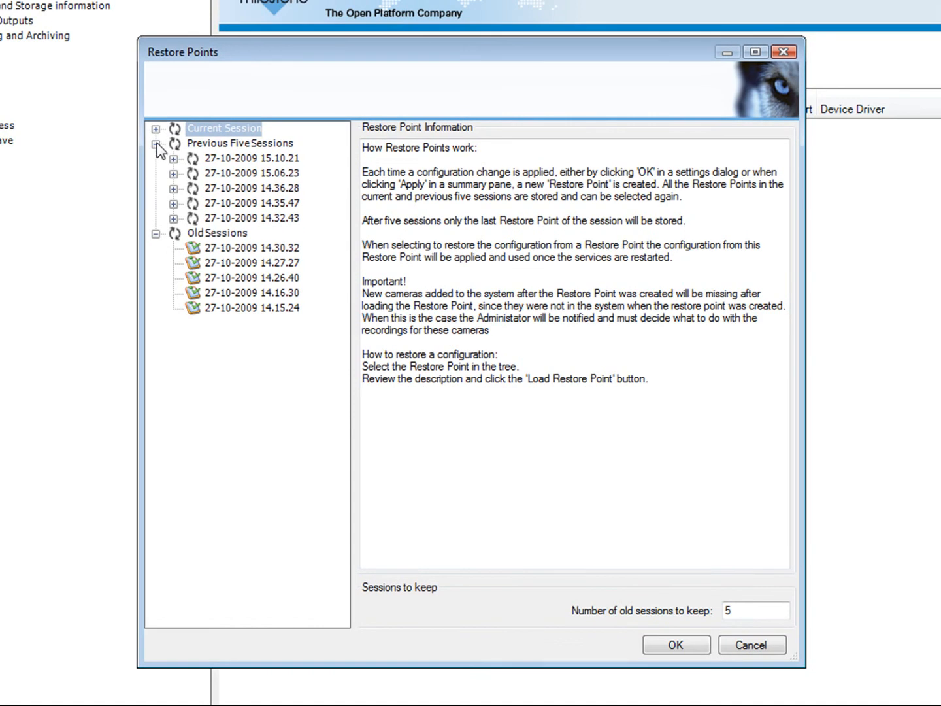
left_click(155, 129)
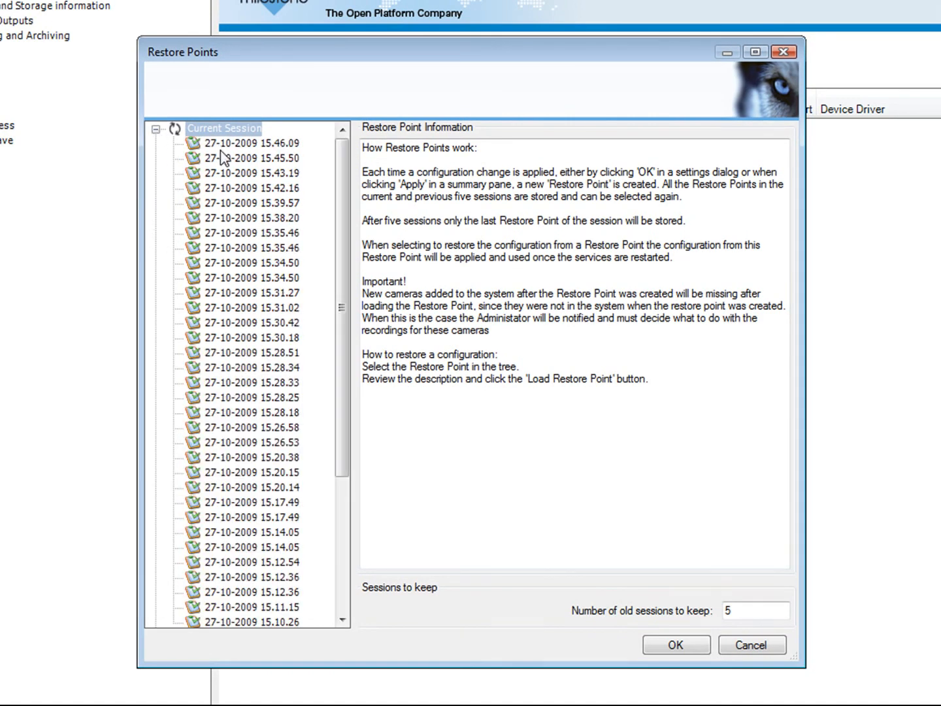
left_click(222, 157)
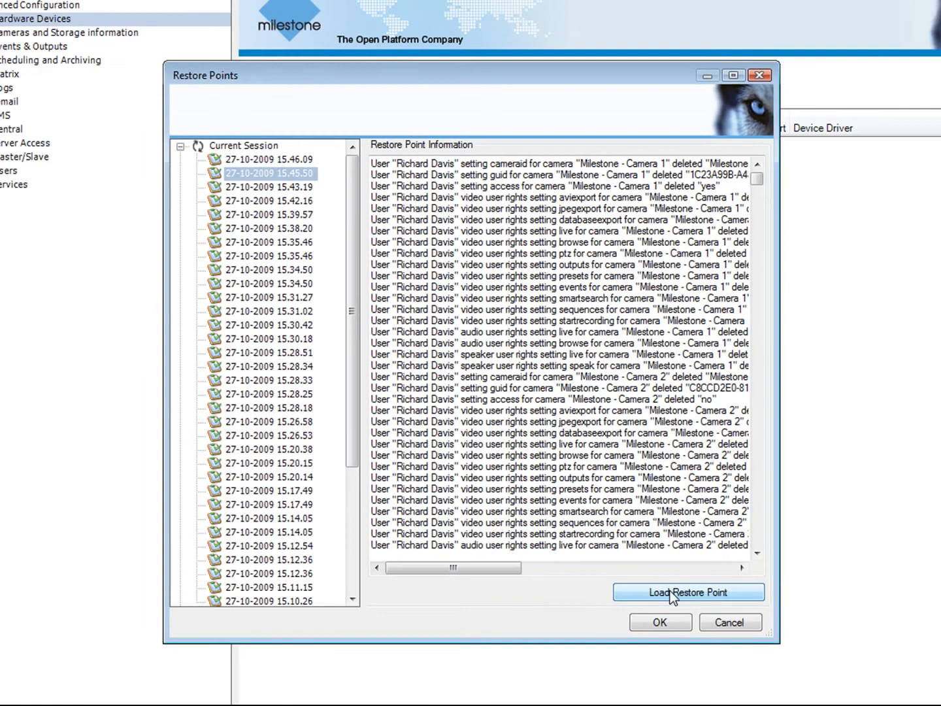
left_click(685, 613)
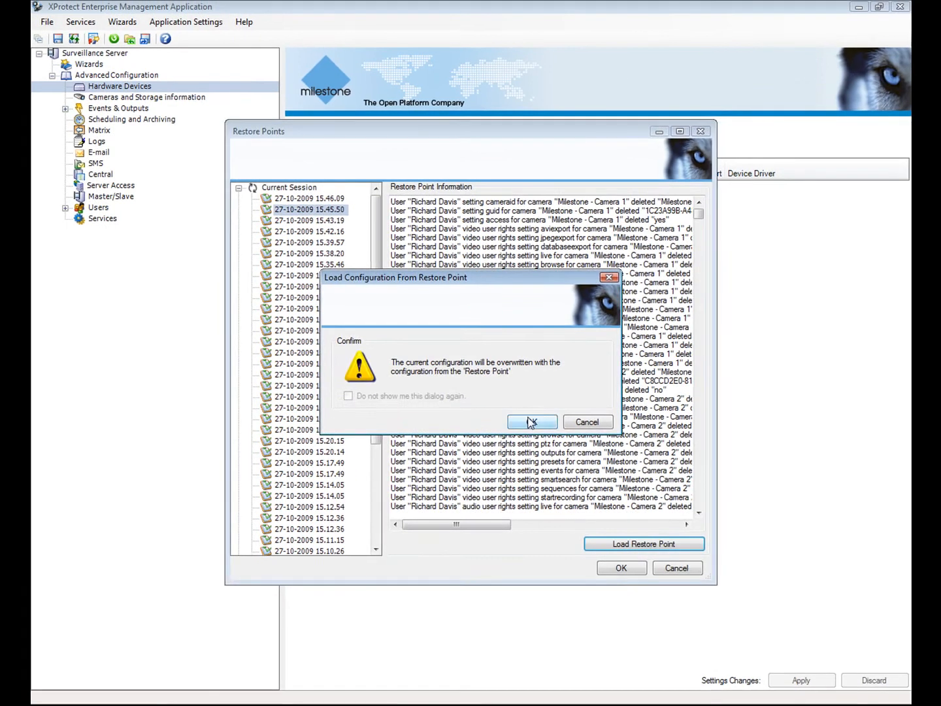
left_click(531, 422)
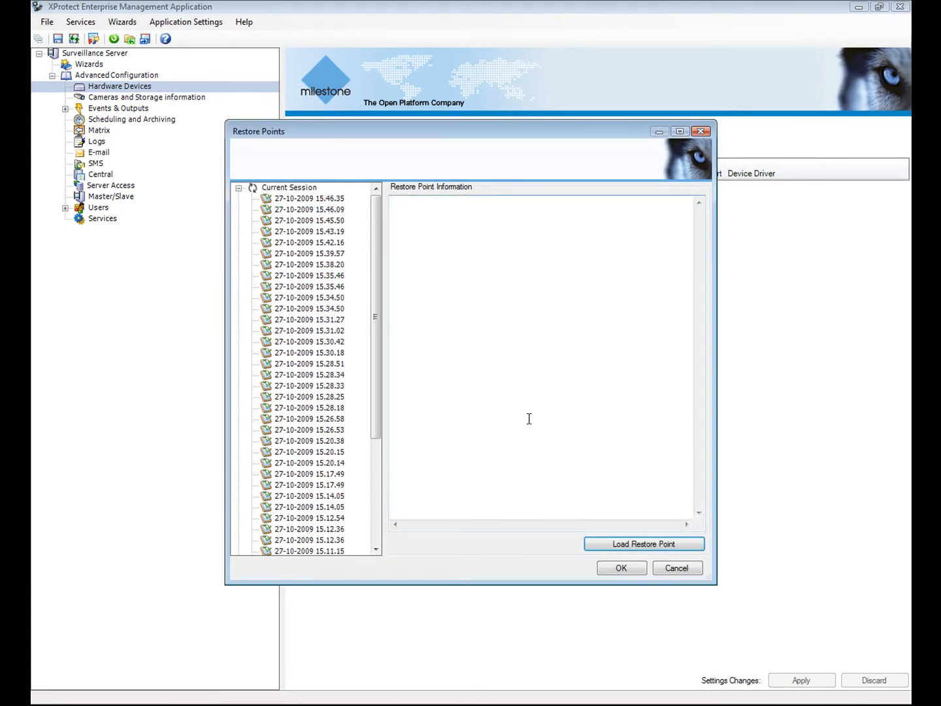
left_click(626, 567)
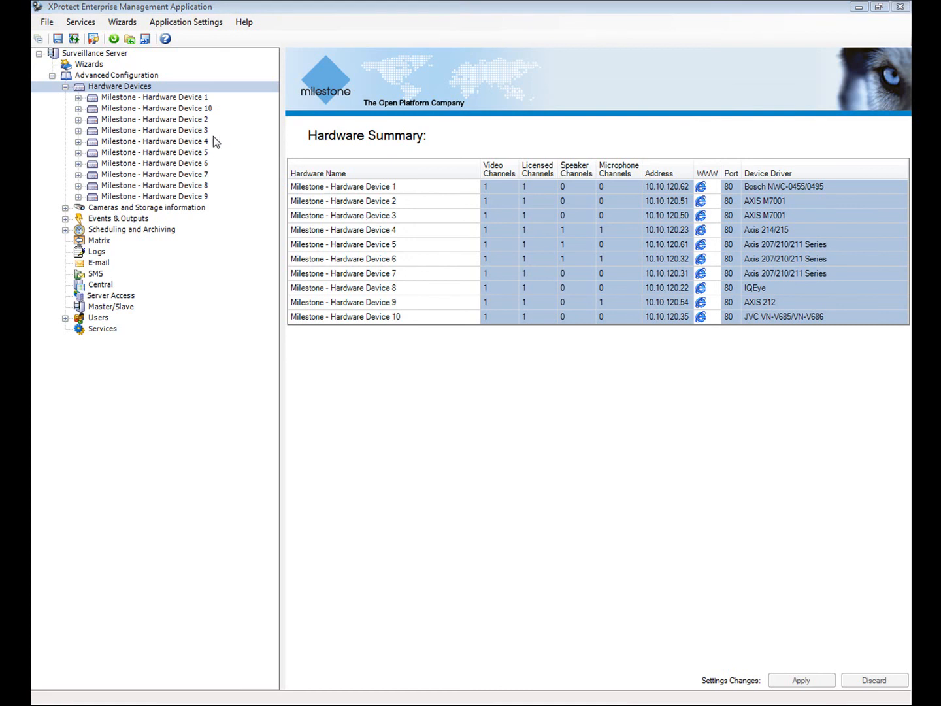
left_click(64, 86)
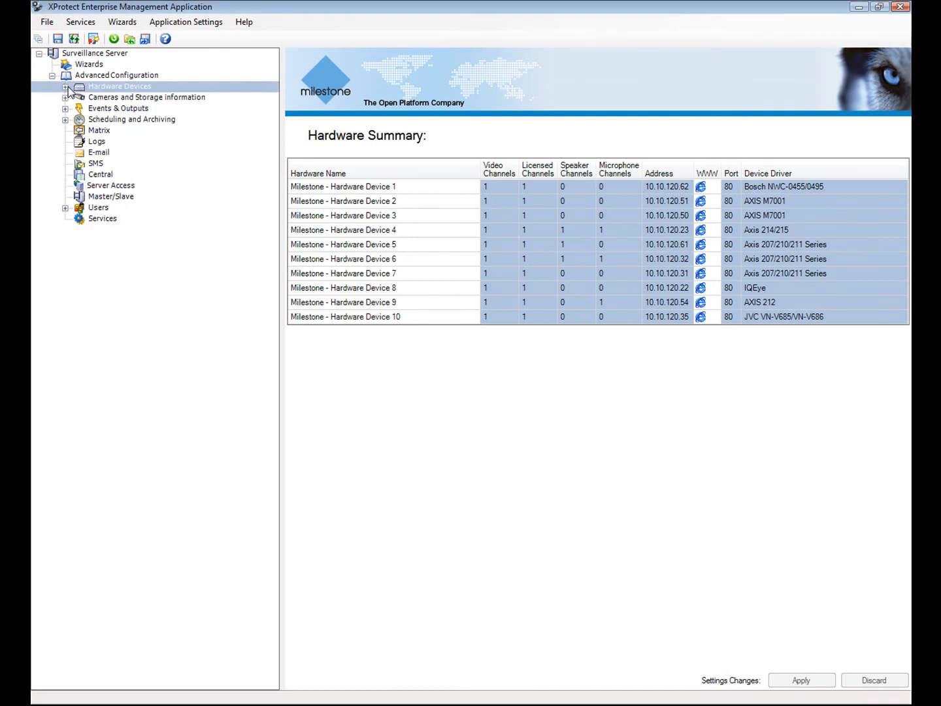
Save the configuration and restart all four surveillance services from the Services page.
left_click(88, 218)
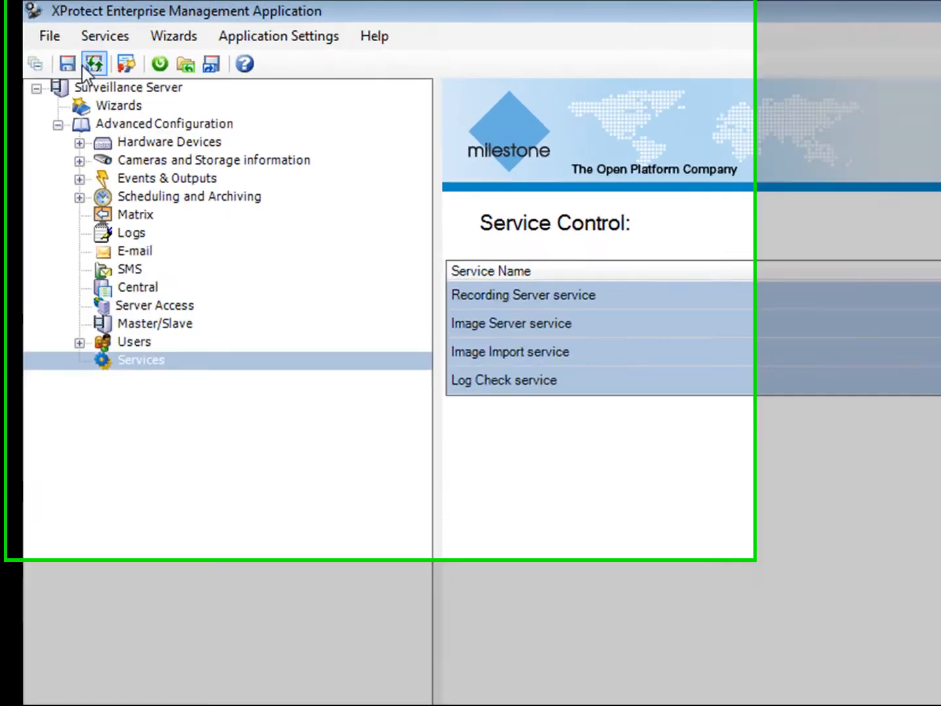
left_click(47, 21)
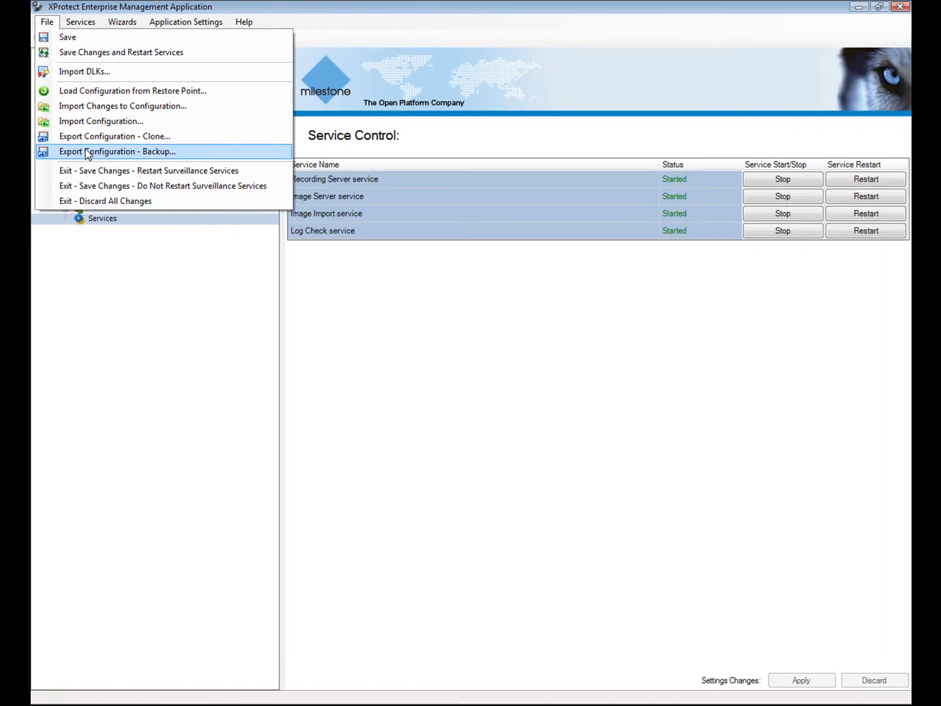
left_click(87, 151)
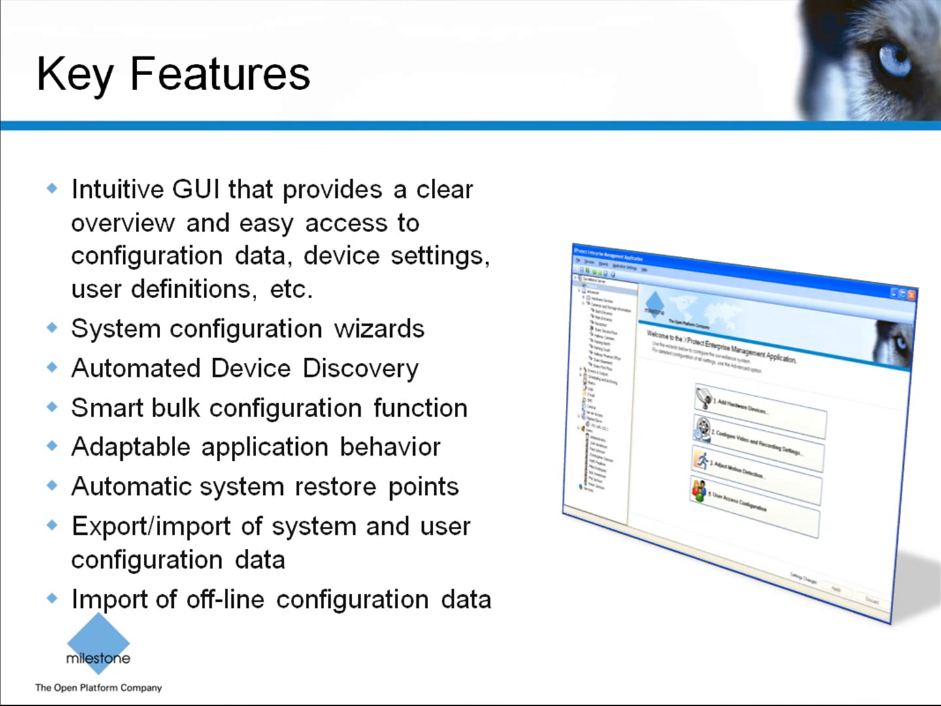
Advance to Unparalleled Usability and reveal the deployment cost and overall ROI bullets.
key("Right")
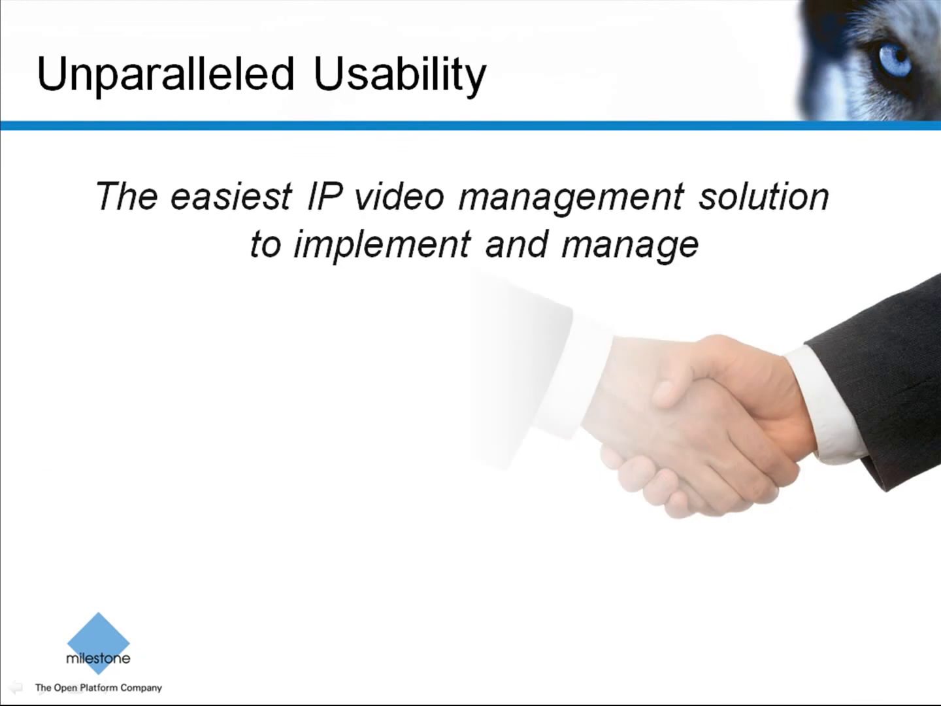
key("Right")
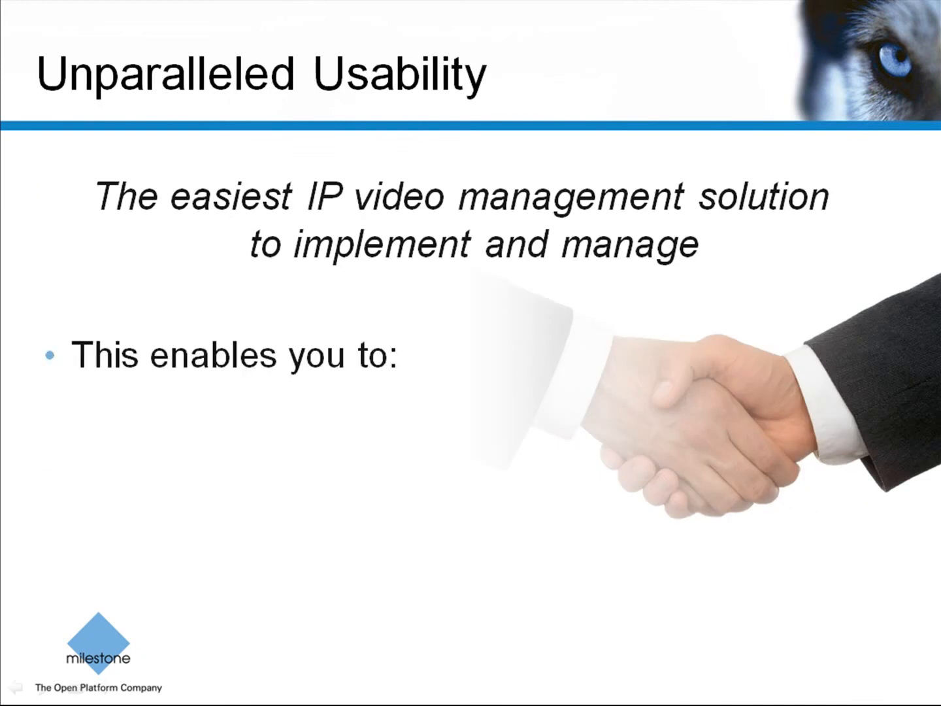
key("Right")
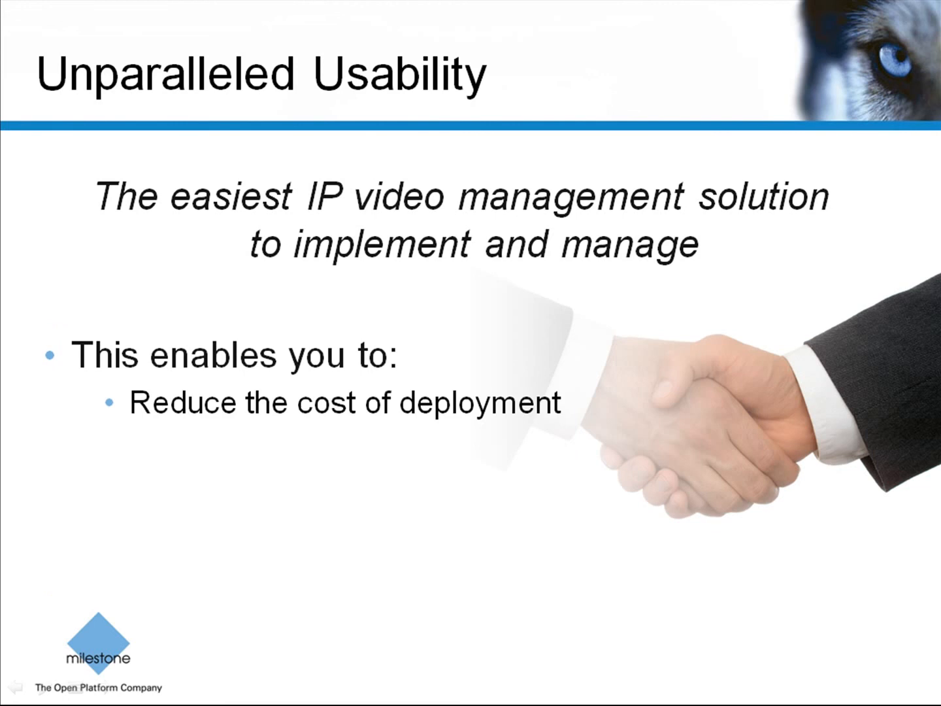
key("Right")
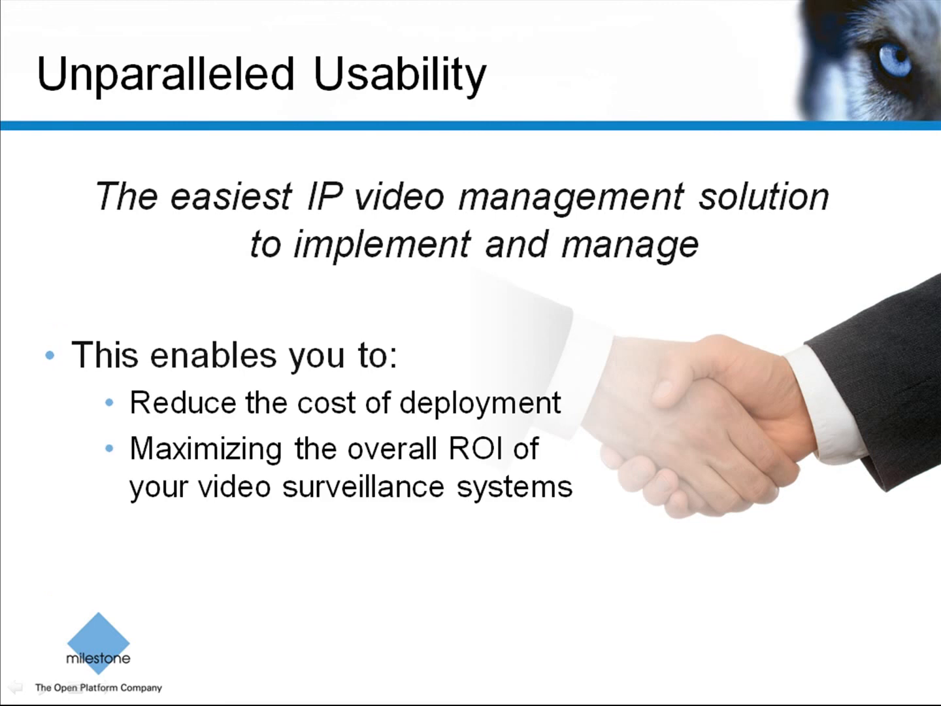